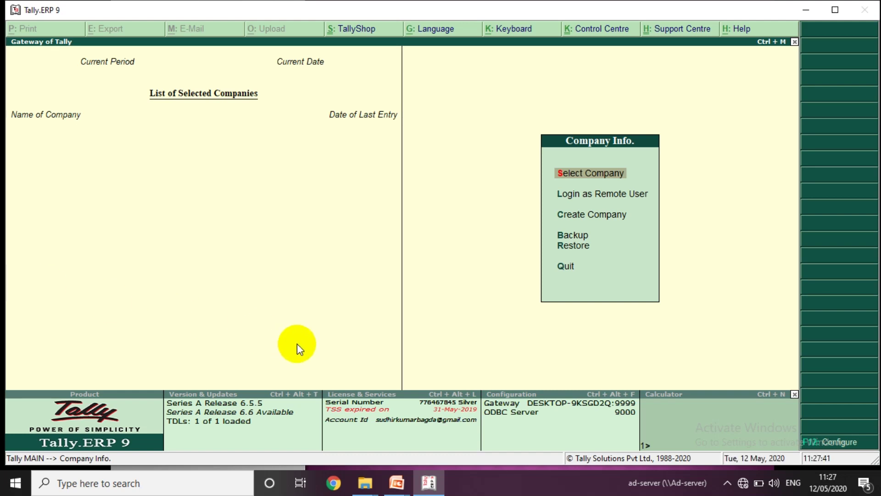
- Try Select Company, find no companies at the default path, and switch to the tally class Data folder window
key("Return")
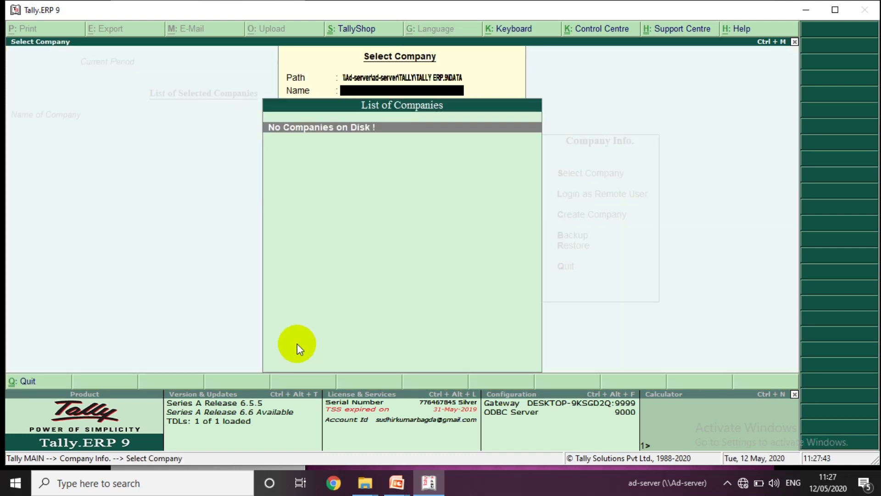
key("BackSpace")
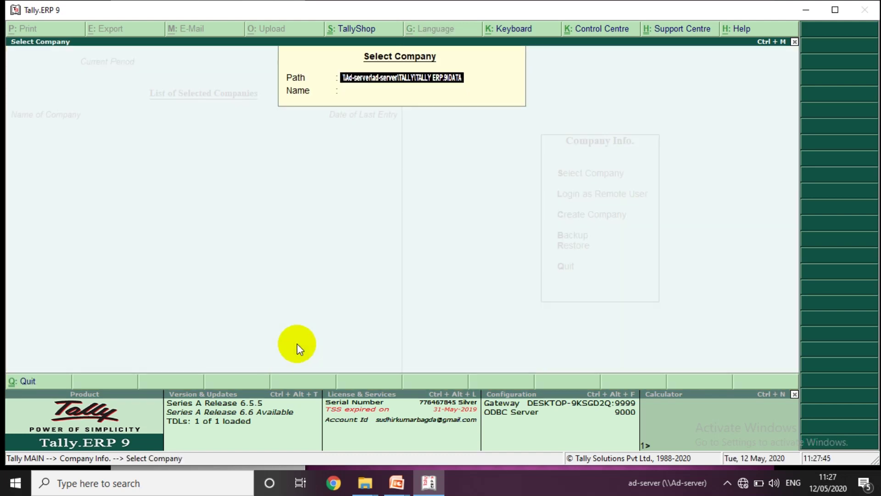
key("alt+Tab")
key("alt+Tab")
key("alt+Tab")
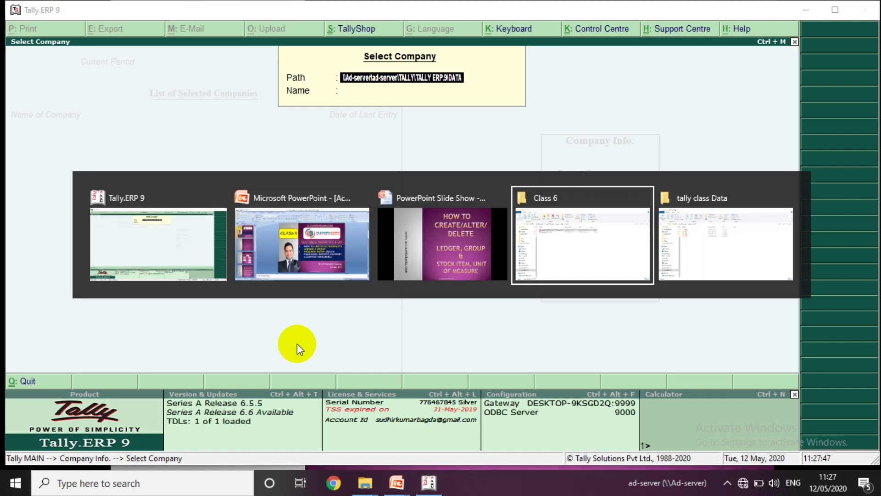
key("alt+Tab")
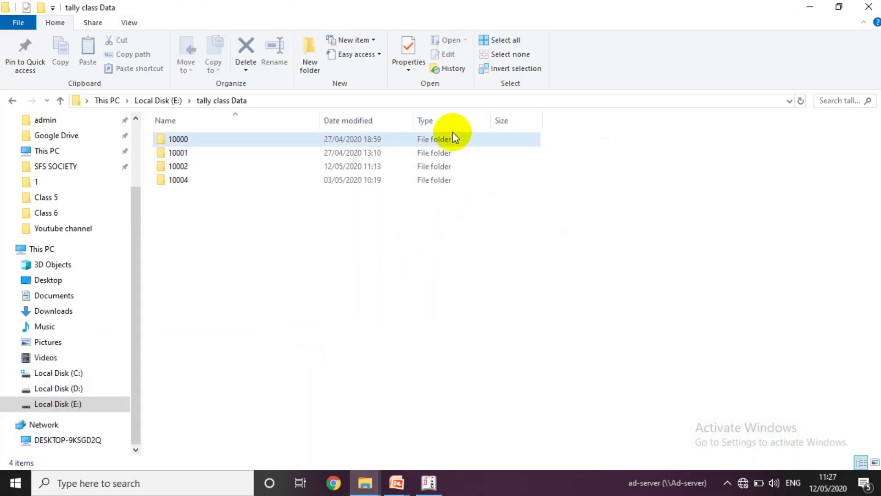
- Copy the E:\tally class Data folder path from Explorer's address bar and return to Tally
left_click(427, 100)
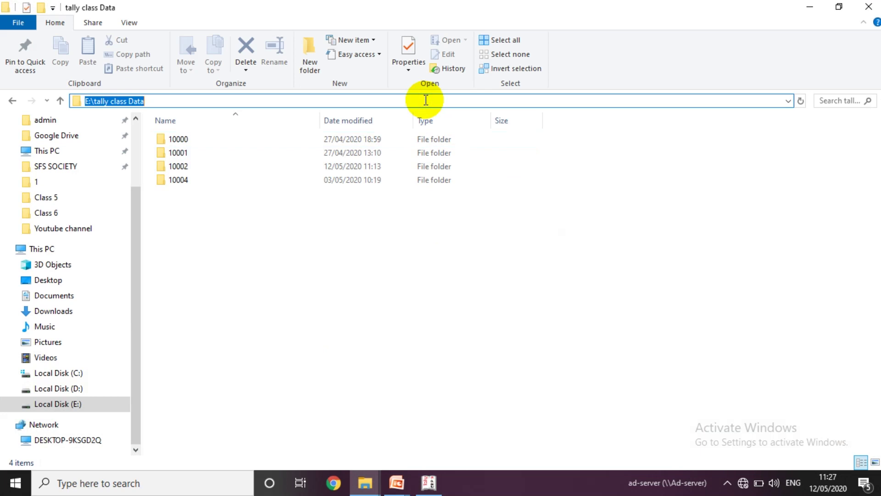
key("alt+Tab")
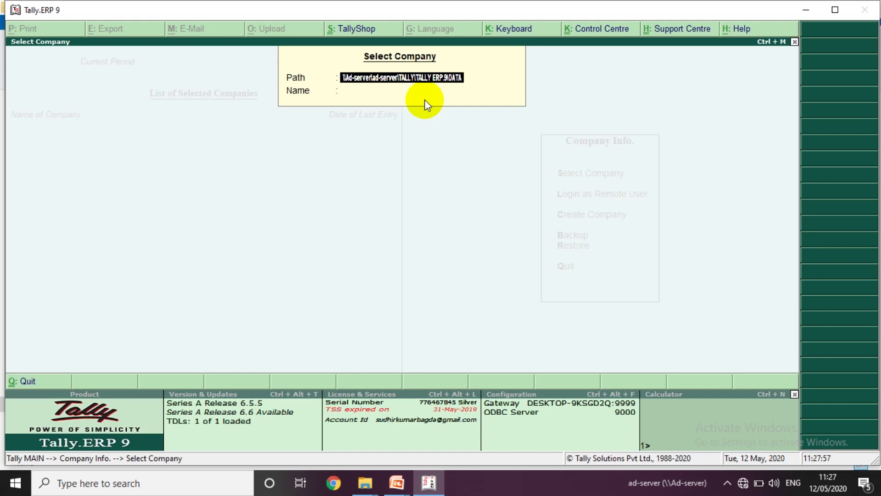
- Set the data path to E:\tally class Data and open the Accounts Dunia (10002) company
key("ctrl+alt+v")
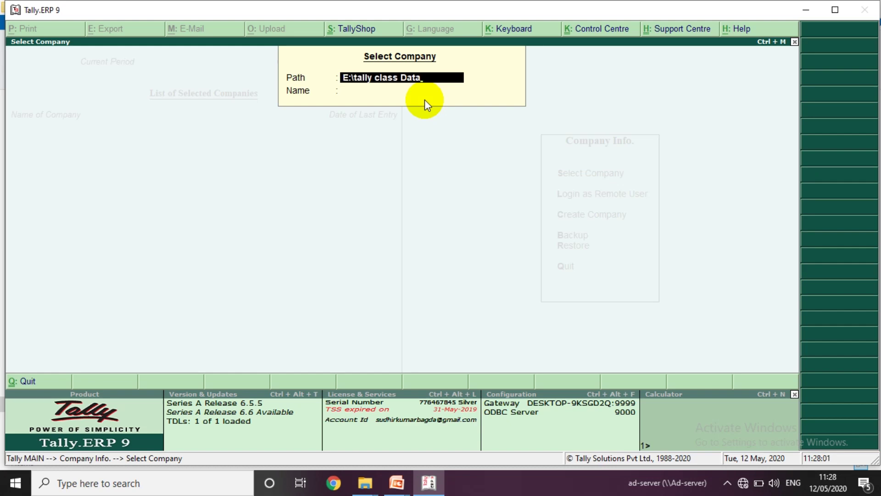
key("Return")
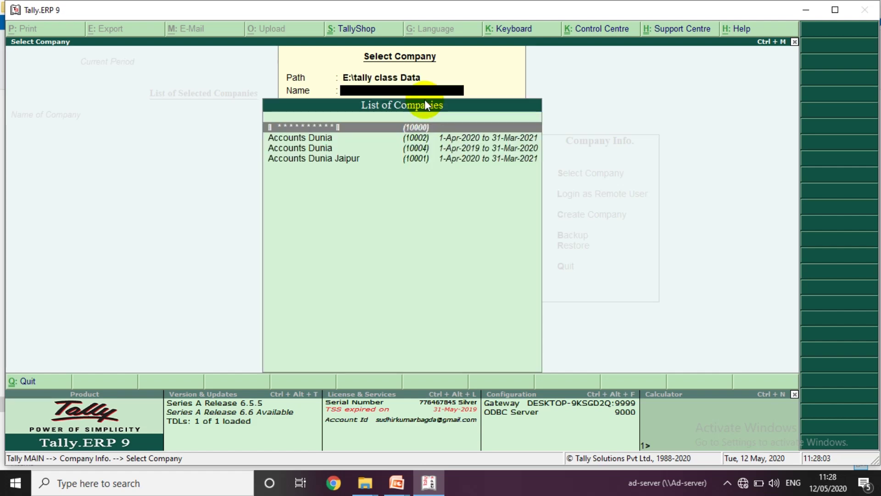
key("Down")
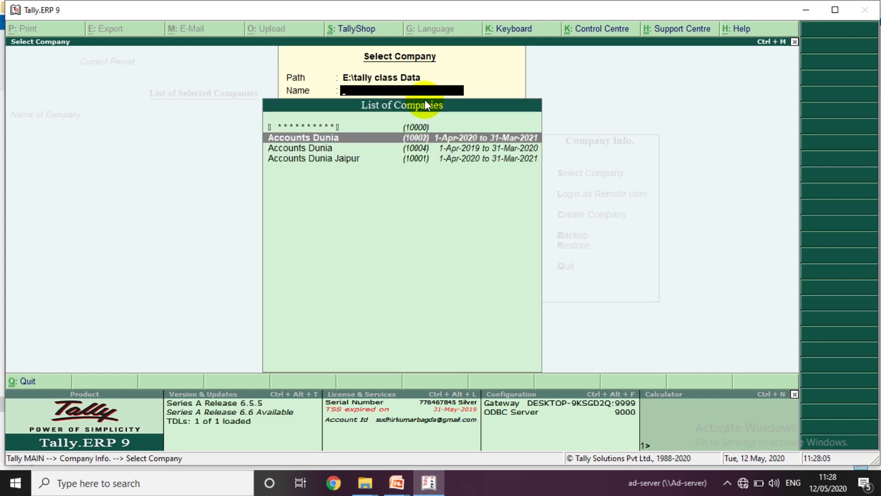
key("Return")
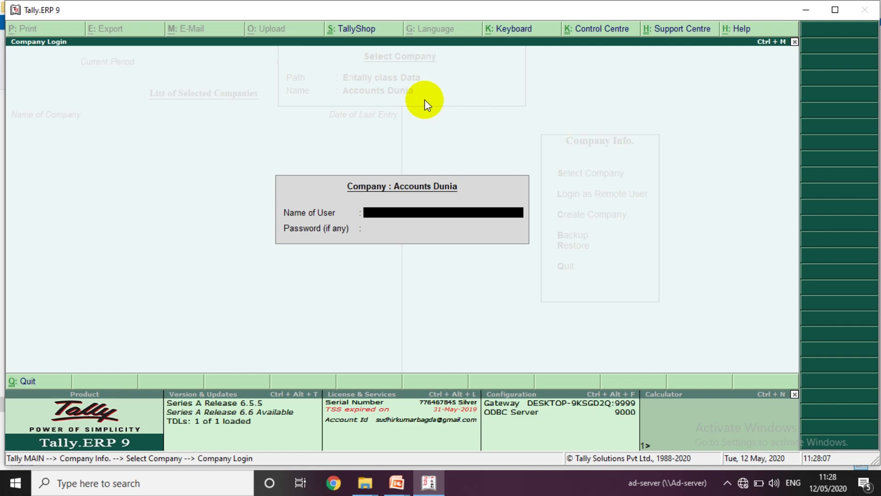
- Log in to Accounts Dunia with the user name and password
type("ad")
key("Return")
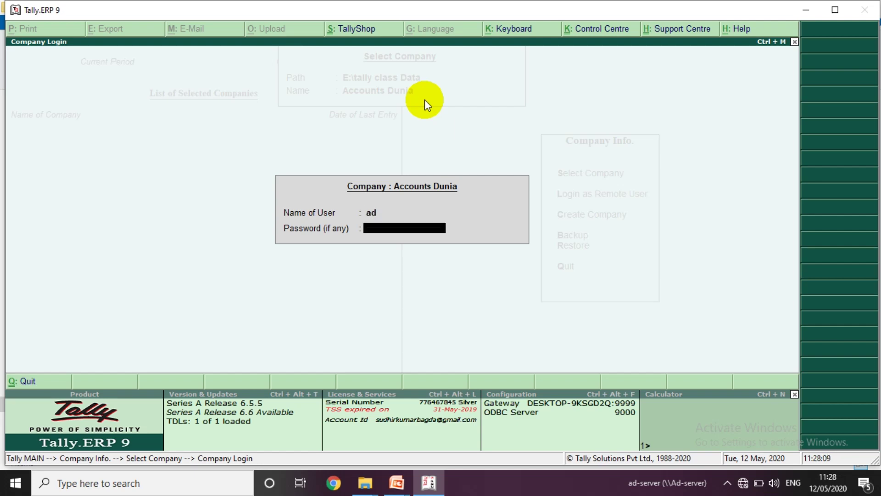
type("**")
key("Return")
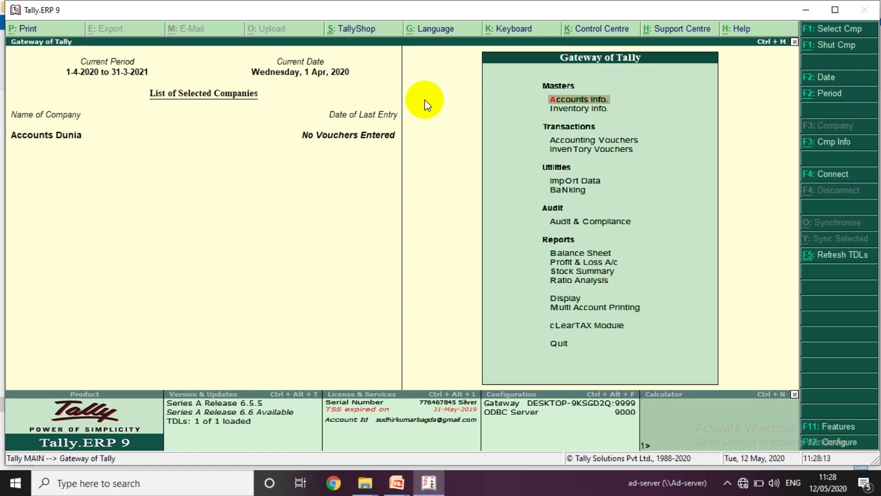
- Maximize the Tally window and open Accounts Info > Ledgers > Create for a new single ledger
key("alt+space")
key("x")
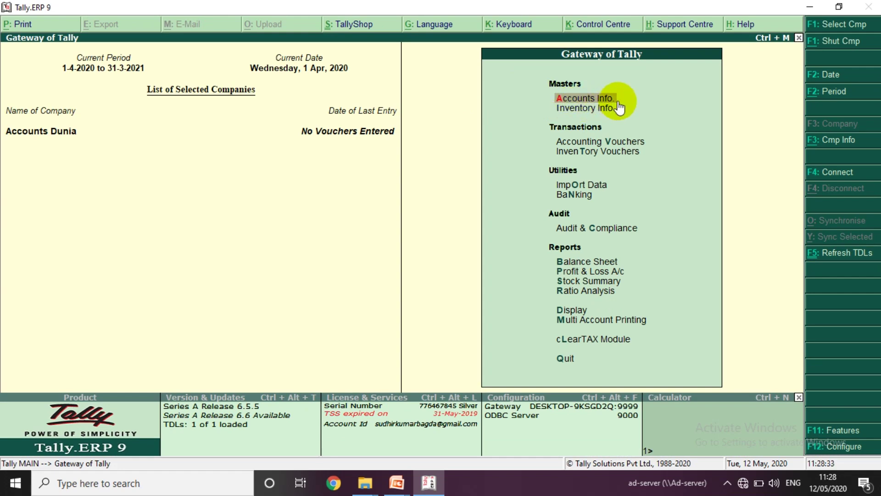
left_click(618, 102)
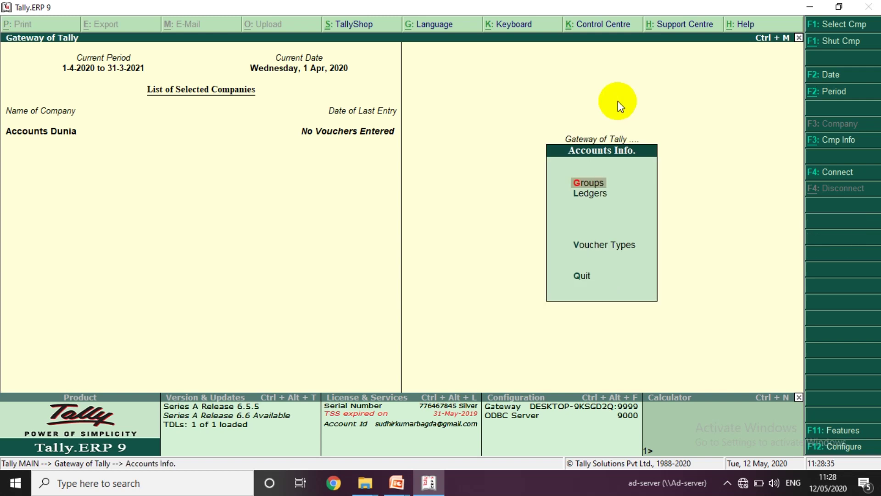
key("Down")
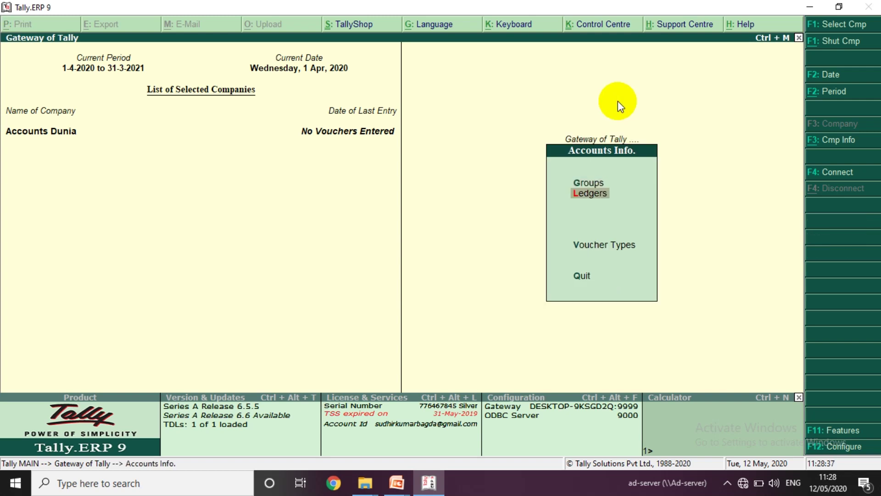
key("Return")
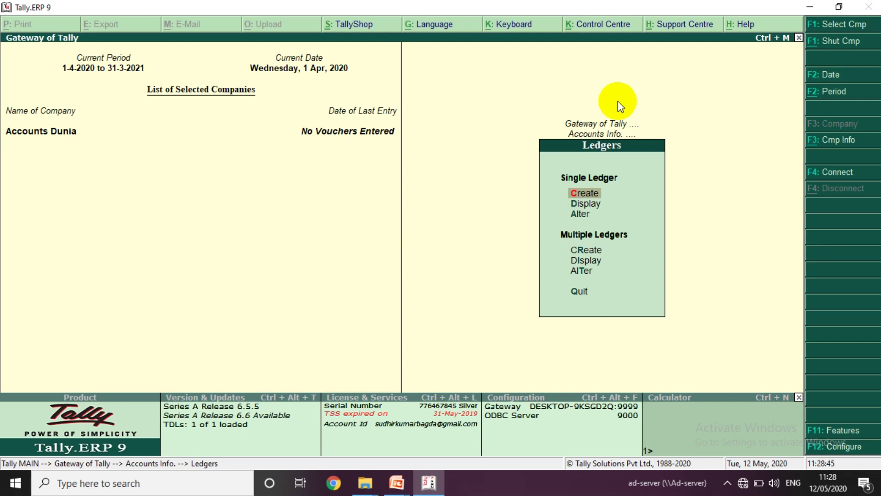
key("Return")
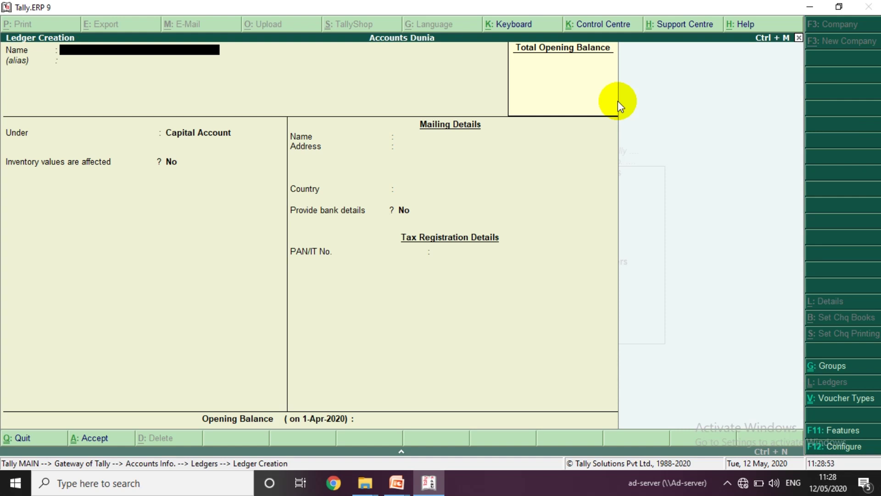
- Save the customer's ledger under Sundry Debtors with an alias and Rajasthan address, without an opening balance
key("Return")
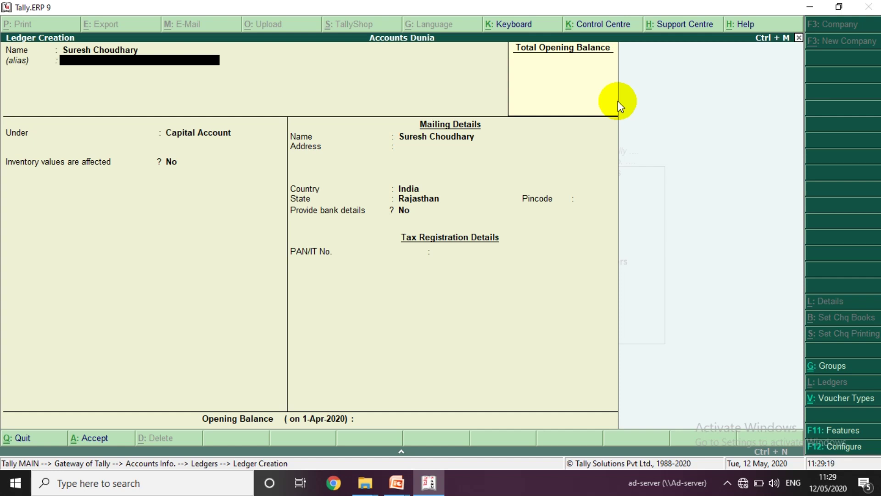
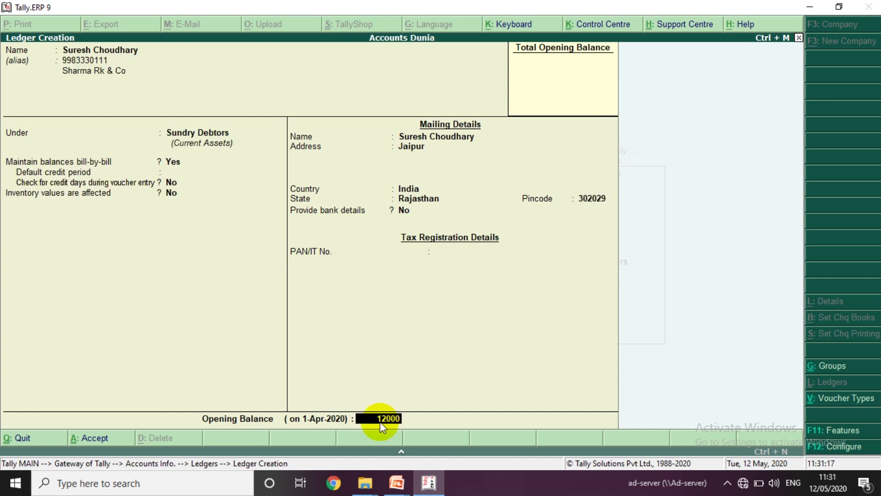
key("Return")
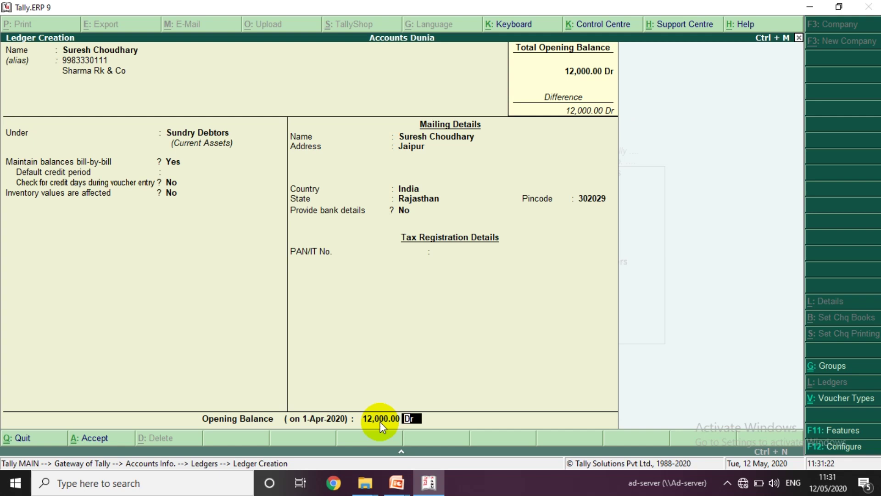
key("BackSpace")
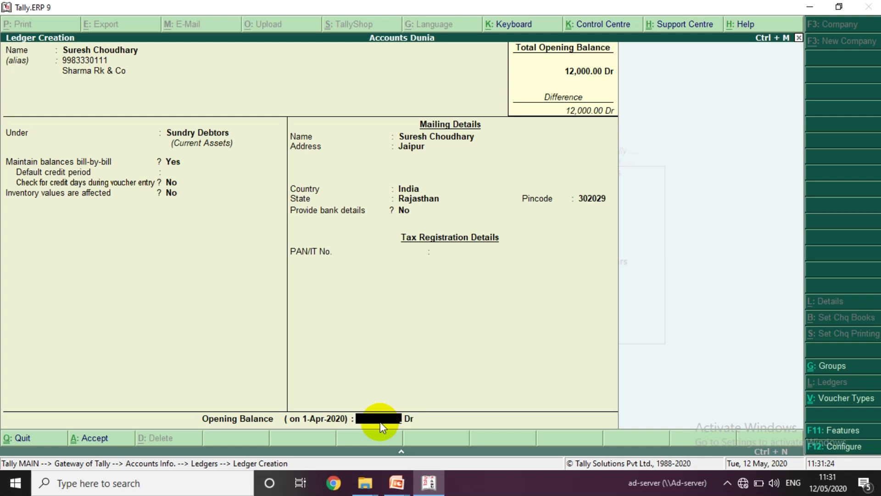
key("Delete")
key("Return")
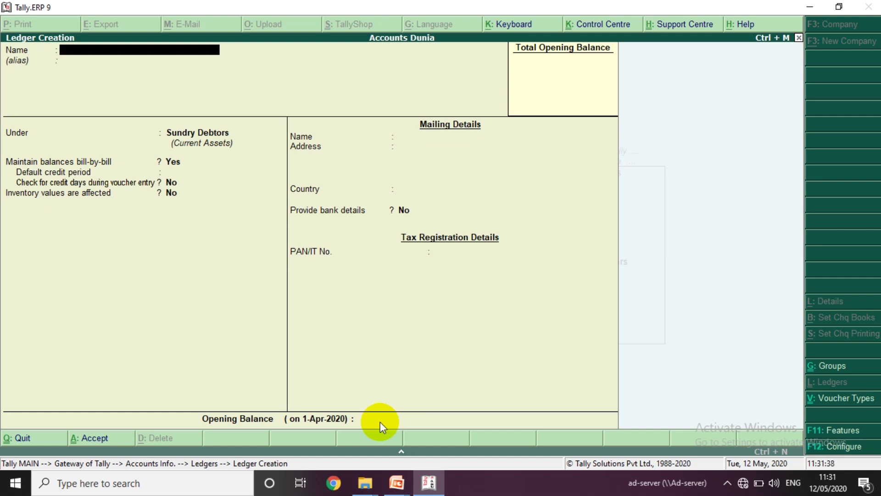
key("Escape")
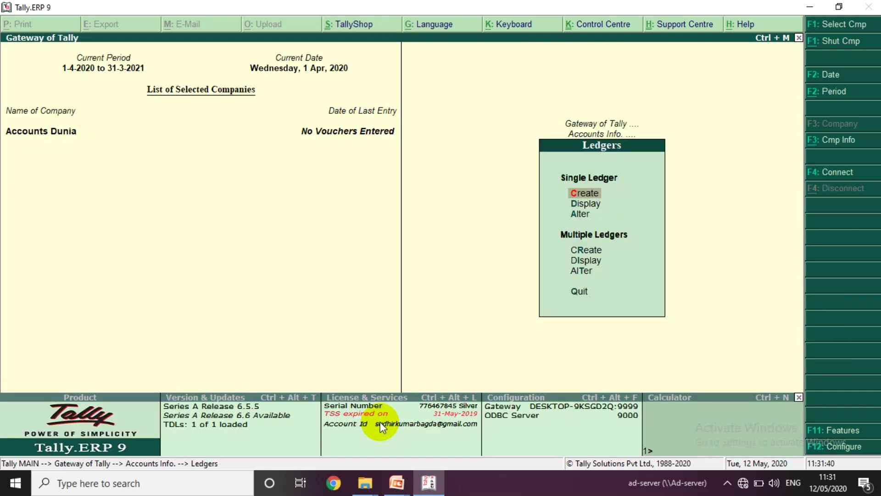
- Open Ledgers > Display and browse the ledger list, trying a partial search, to find SBI Bank
key("Down")
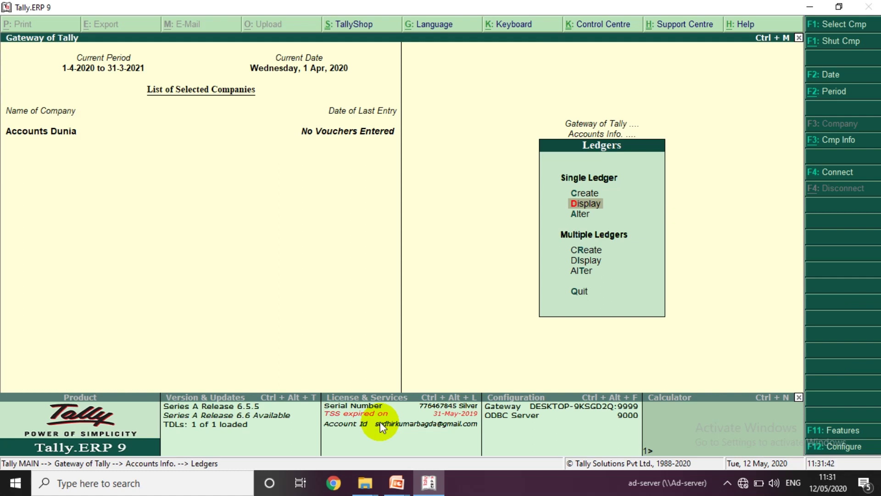
key("Return")
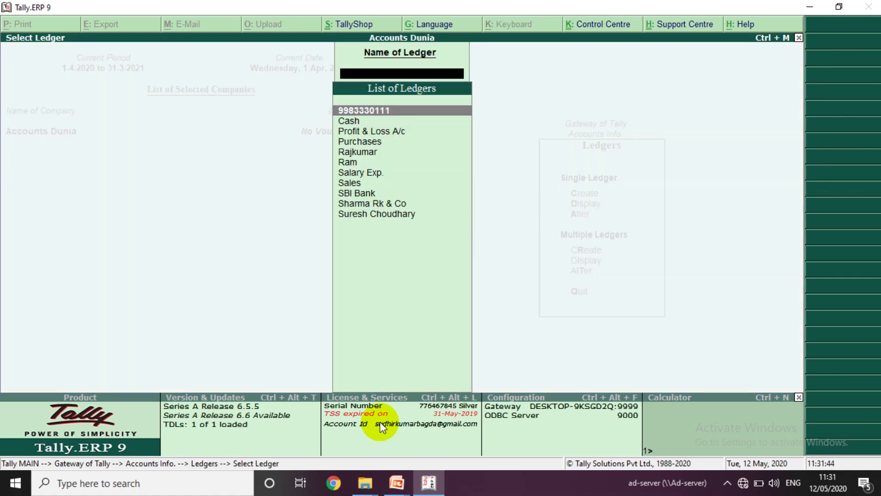
key("Down")
key("Down")
key("Down")
key("Down")
key("Down")
key("Down")
key("Down")
key("Down")
key("Down")
key("Down")
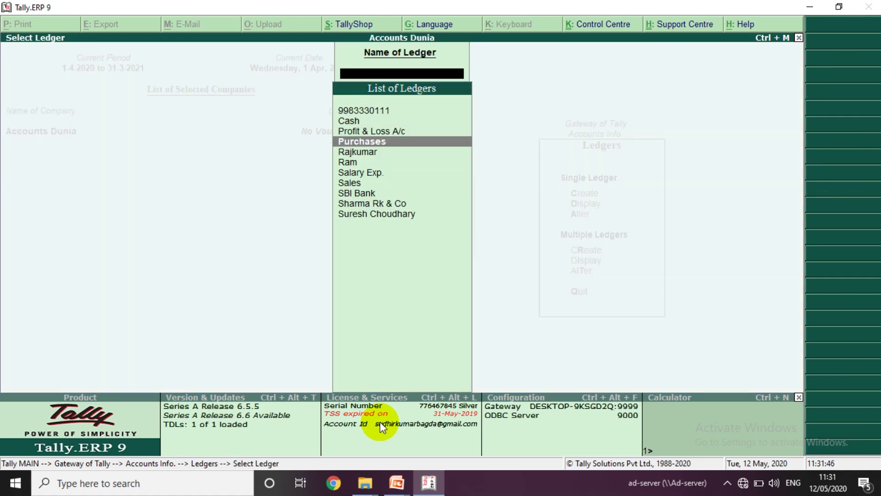
key("Up")
key("Up")
key("Up")
key("Up")
key("Up")
key("Up")
key("Up")
key("Up")
key("Up")
key("Up")
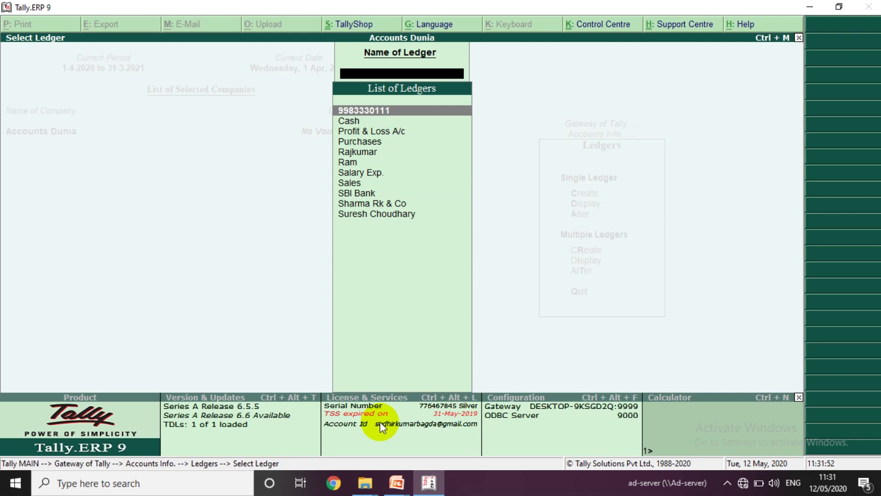
type("9983")
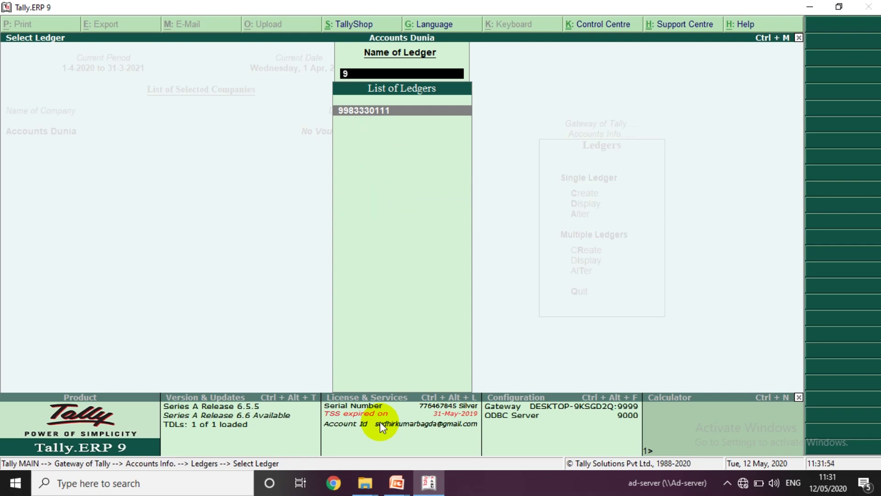
key("BackSpace")
key("BackSpace")
key("BackSpace")
key("BackSpace")
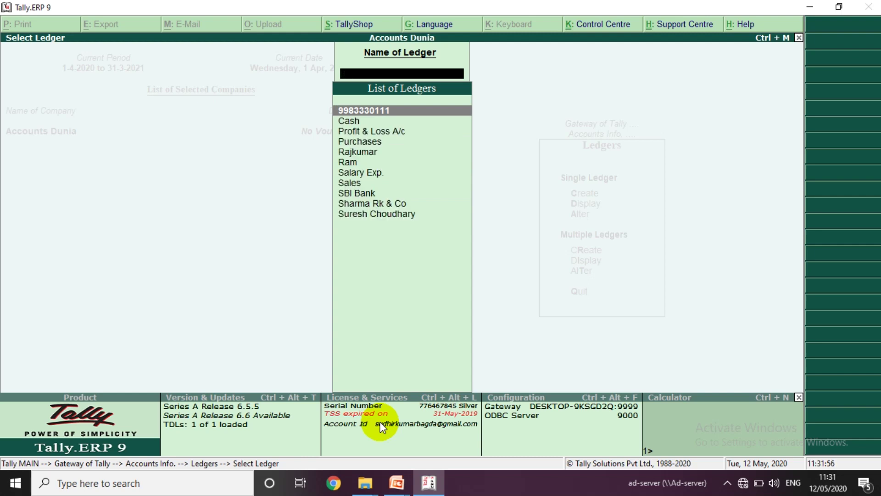
key("Down")
key("Down")
key("Down")
key("Down")
key("Down")
key("Down")
key("Down")
key("Down")
key("Down")
key("Down")
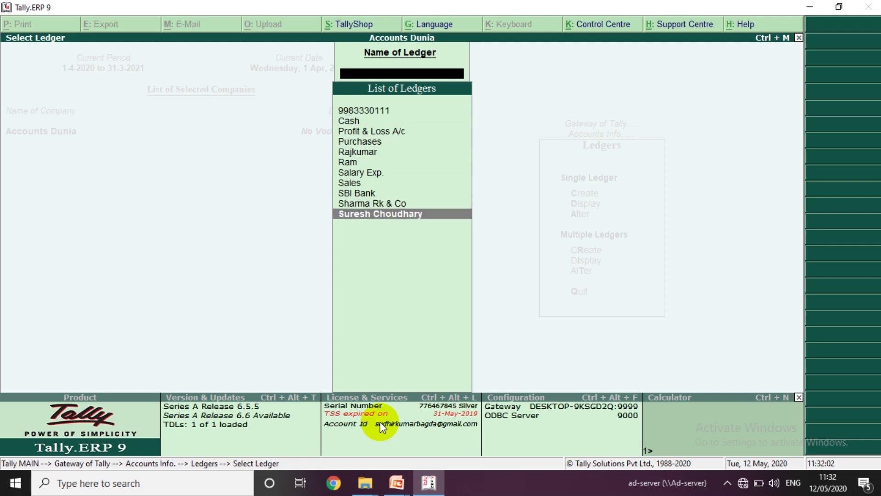
key("Up")
key("Up")
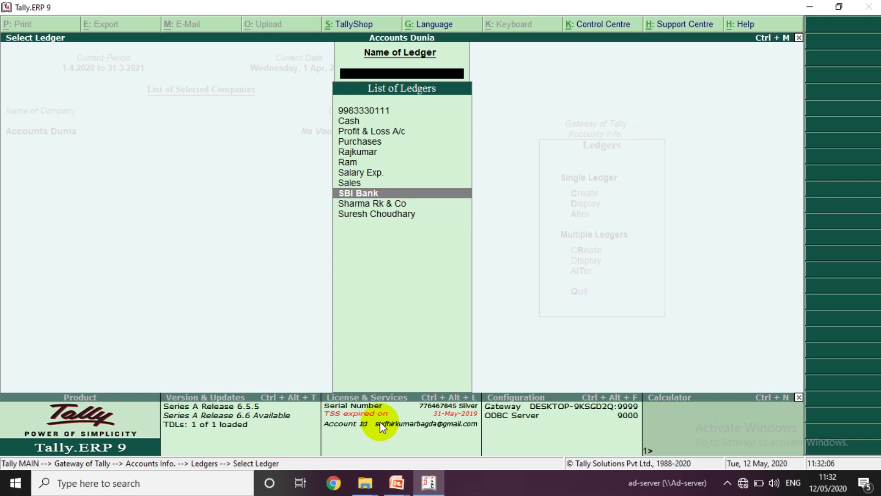
- View the SBI Bank ledger's details, then close them and the ledger list
key("Return")
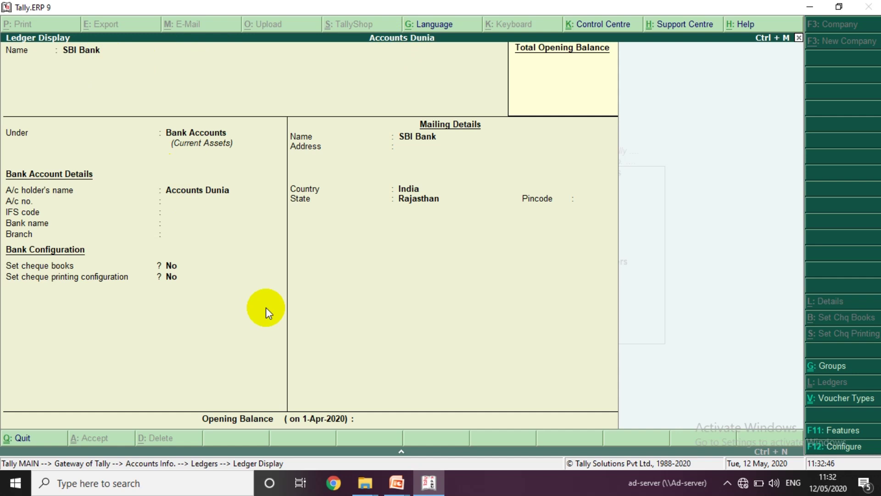
key("Escape")
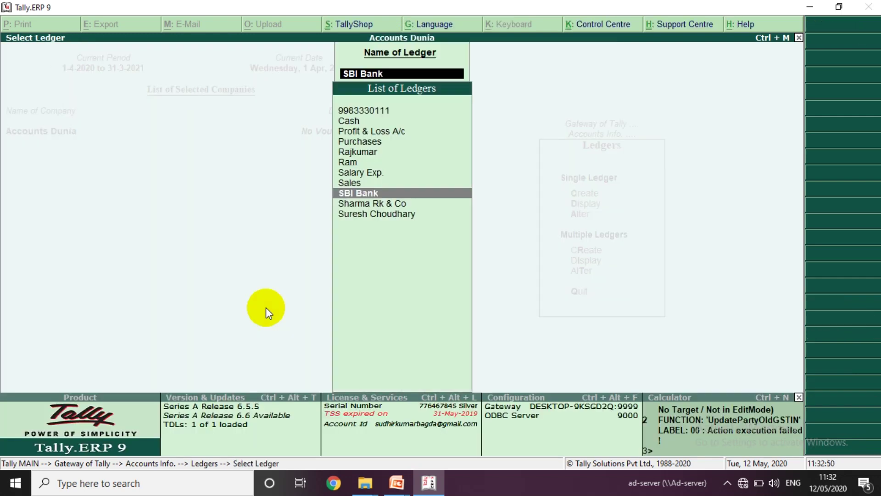
key("Up")
key("Up")
key("Up")
key("Up")
key("Up")
key("Up")
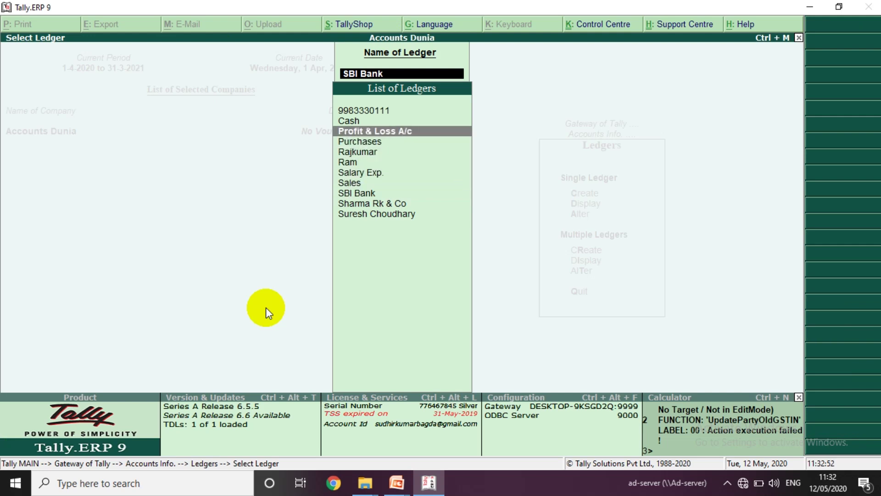
key("Escape")
key("Escape")
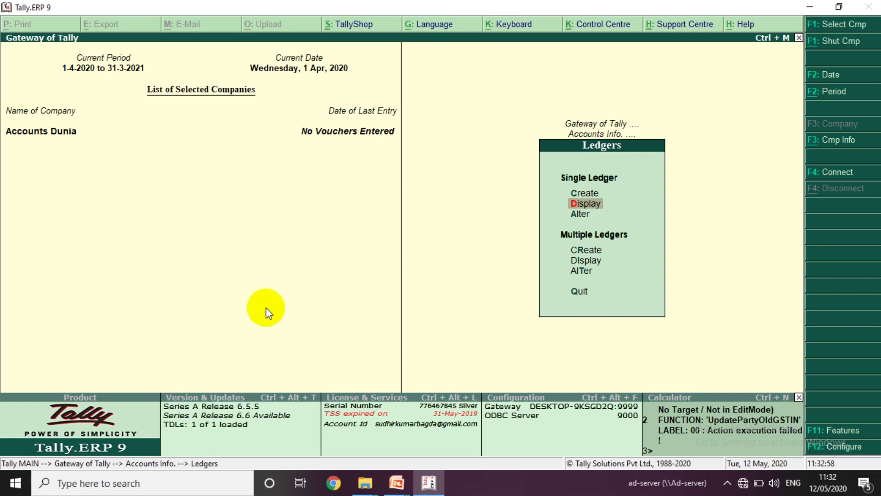
- Open the SBI Bank ledger for alteration from Ledgers > Alter
key("Down")
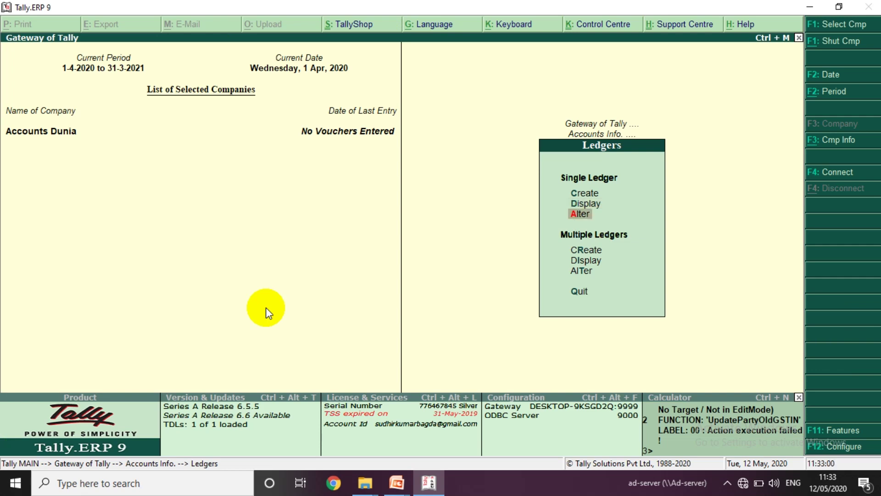
key("Return")
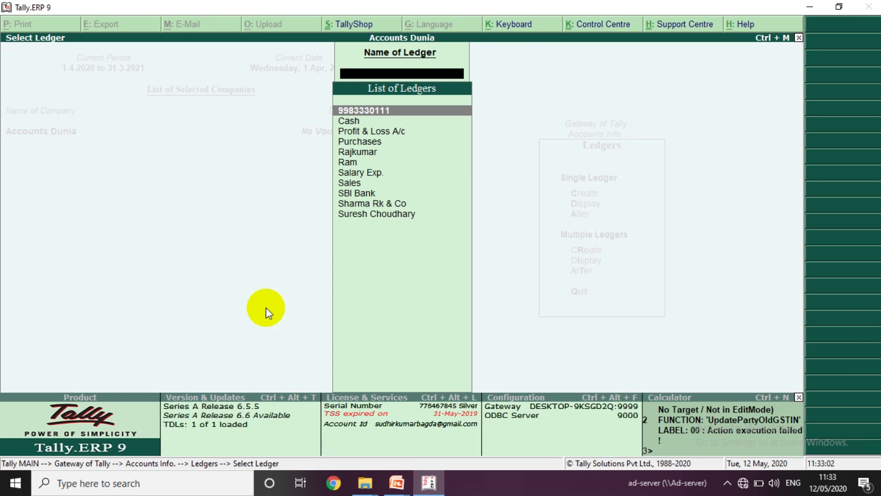
key("Down")
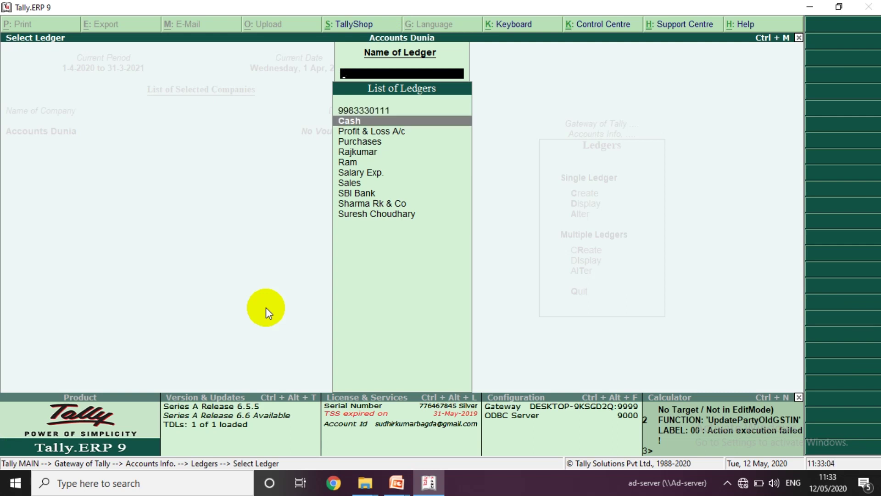
key("Down")
key("Down")
key("Down")
key("Down")
key("Down")
key("Down")
key("Down")
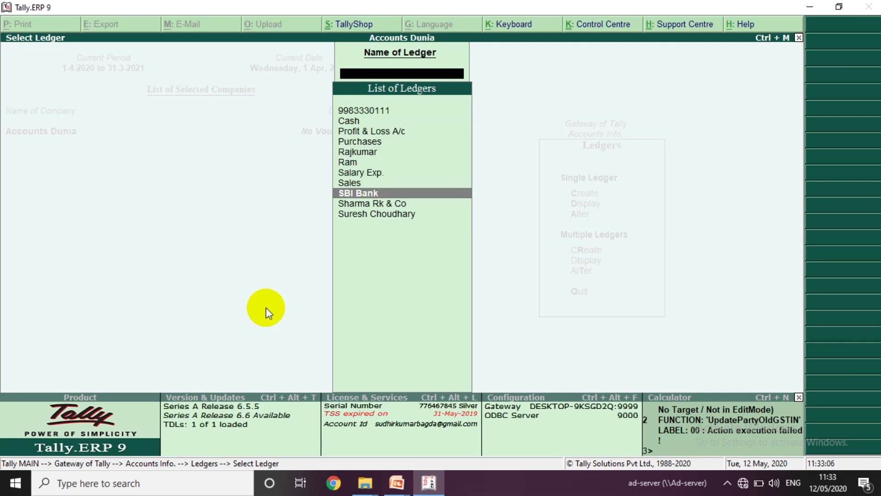
key("Return")
key("Return")
key("Return")
key("Return")
key("Return")
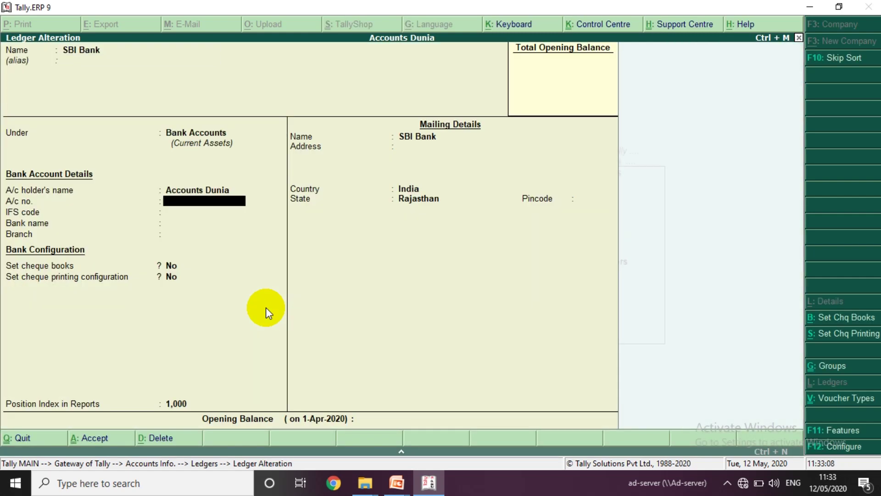
- Enter the bank account number, skip the IFS code, and save the SBI Bank ledger
key("Return")
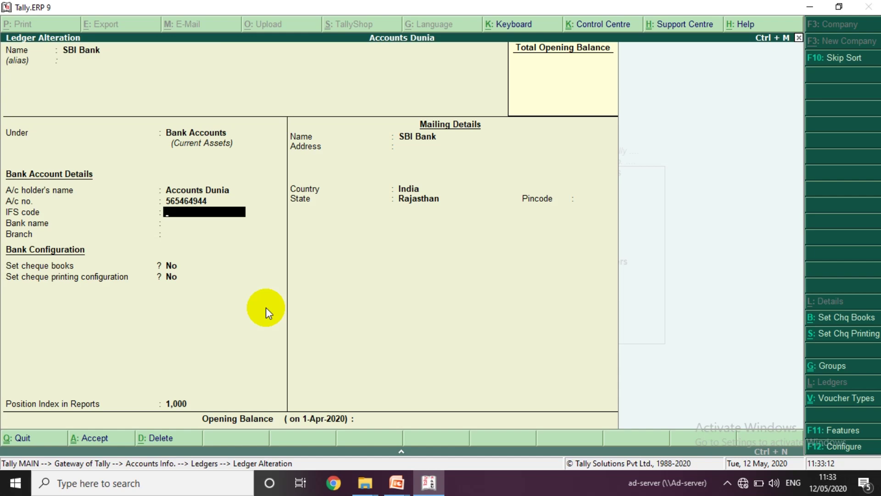
key("Return")
key("Escape")
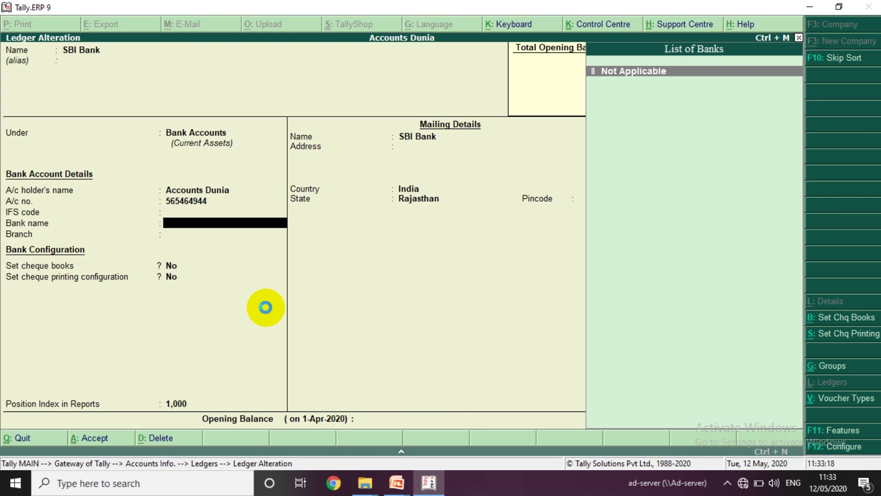
key("Escape")
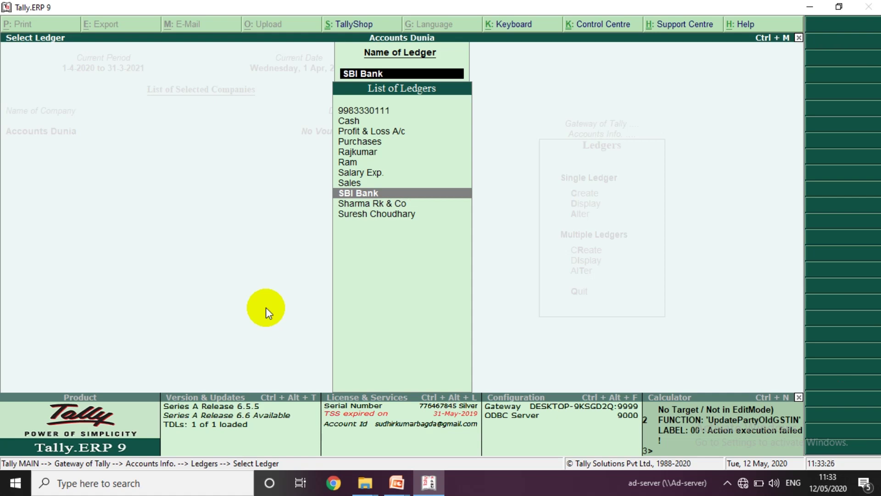
key("Return")
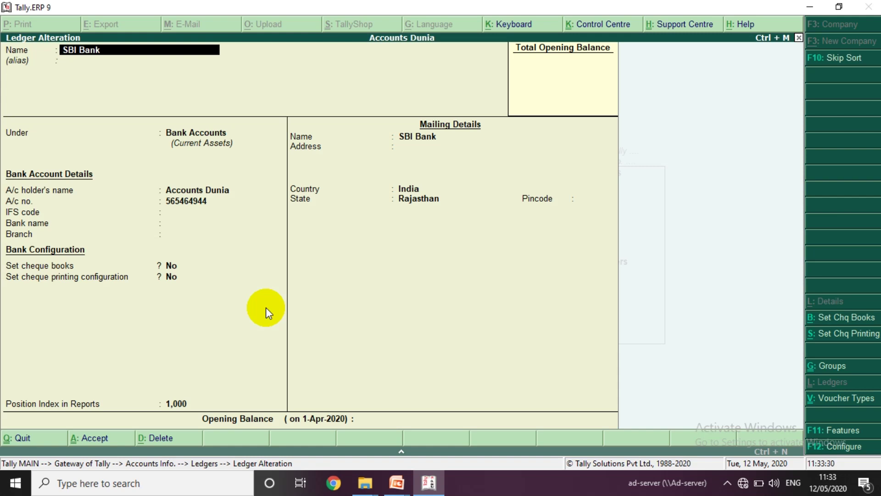
key("alt+d")
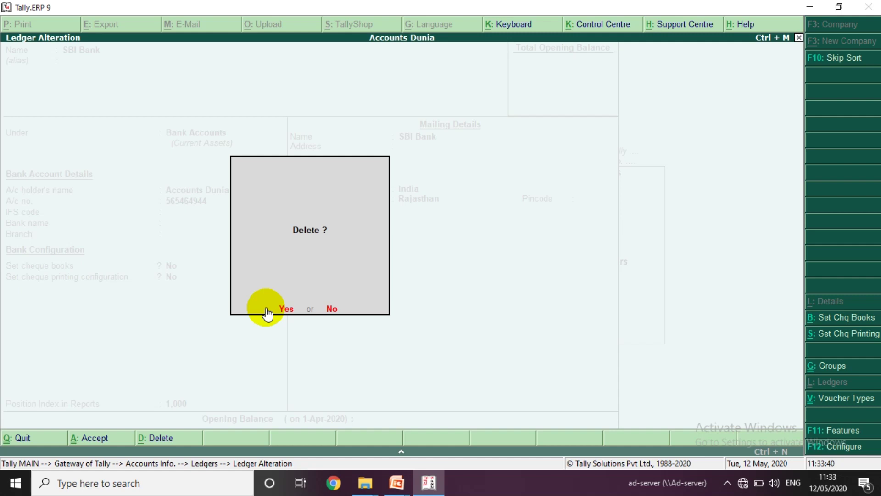
key("Escape")
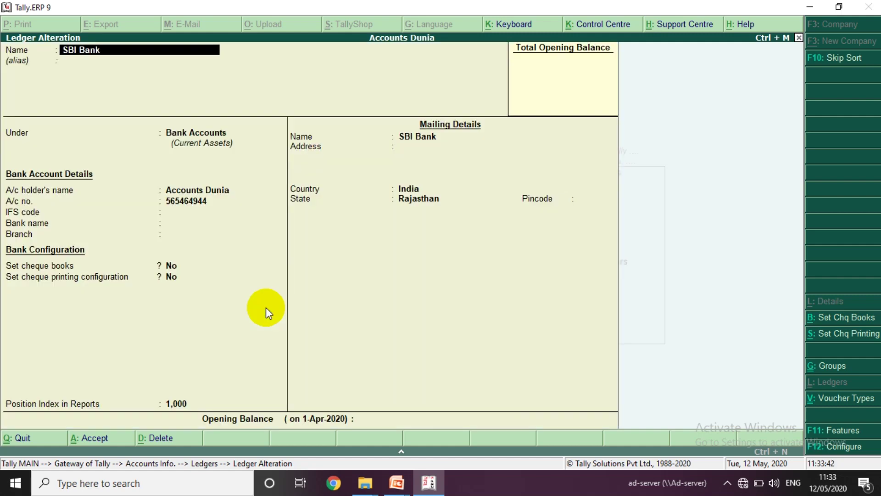
key("BackSpace")
key("Escape")
key("Return")
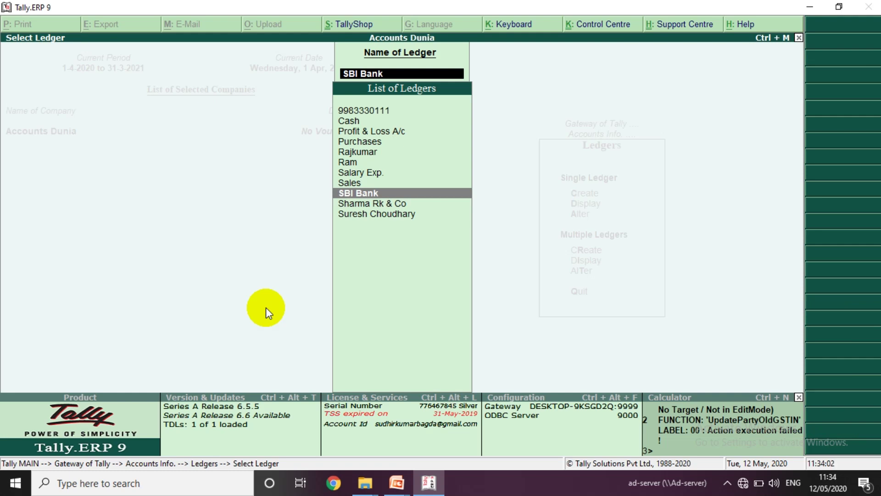
- Back out to Accounts Info, open the Groups alteration list, then close it
key("Escape")
key("Escape")
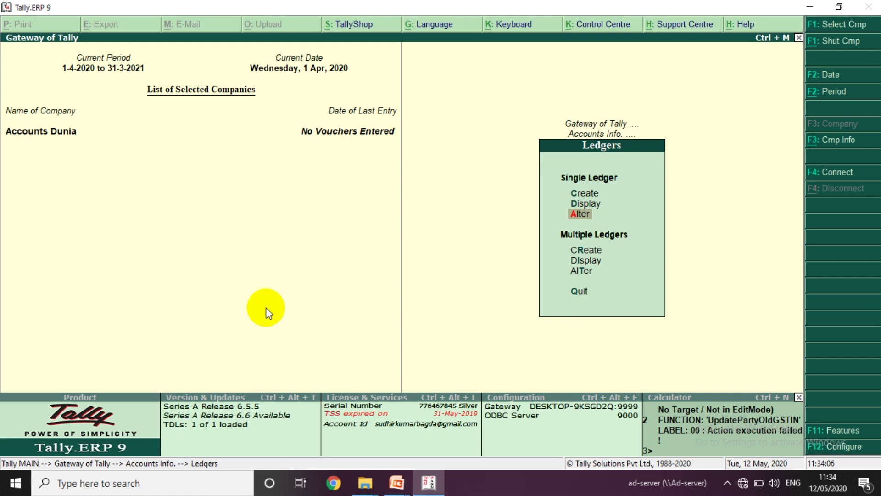
key("Escape")
key("Up")
key("Return")
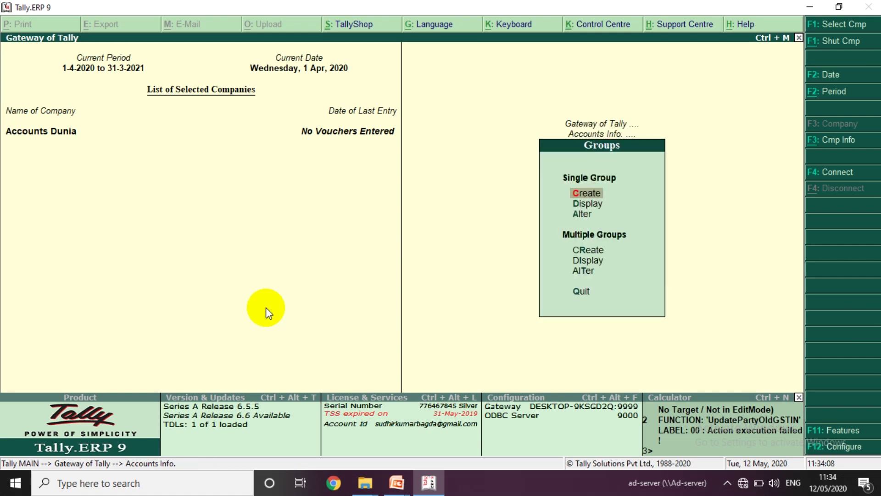
key("Down")
key("Down")
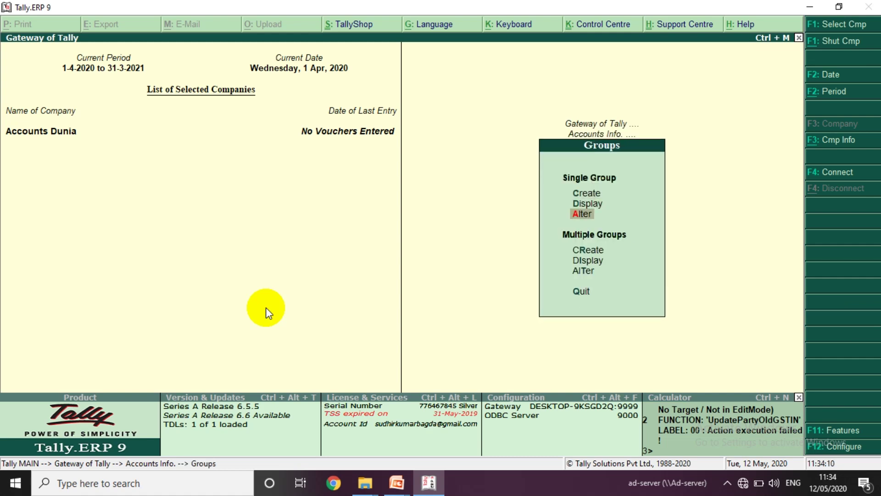
key("Return")
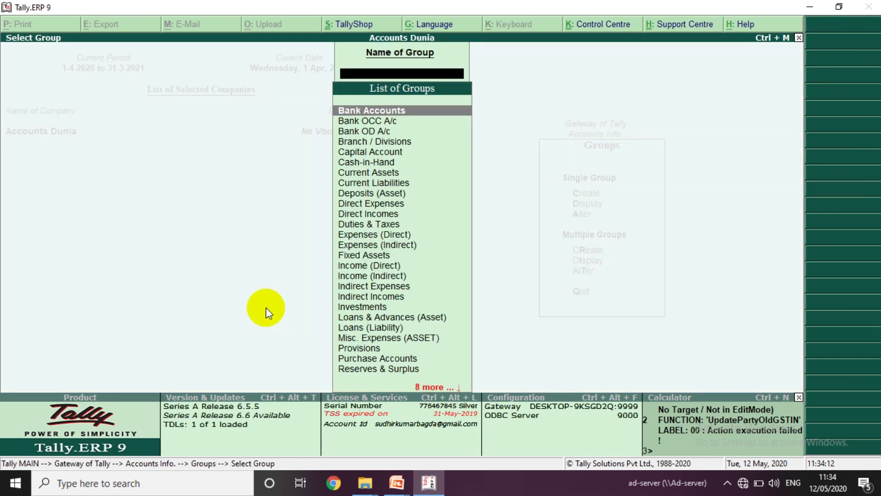
key("Escape")
key("Escape")
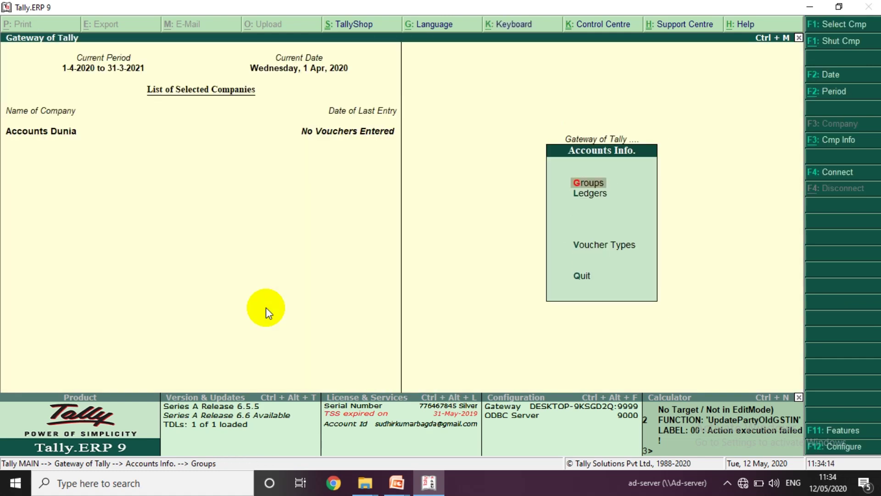
- Open Ledgers > Alter and select the customer's Sundry Debtors ledger for editing
key("Down")
key("Return")
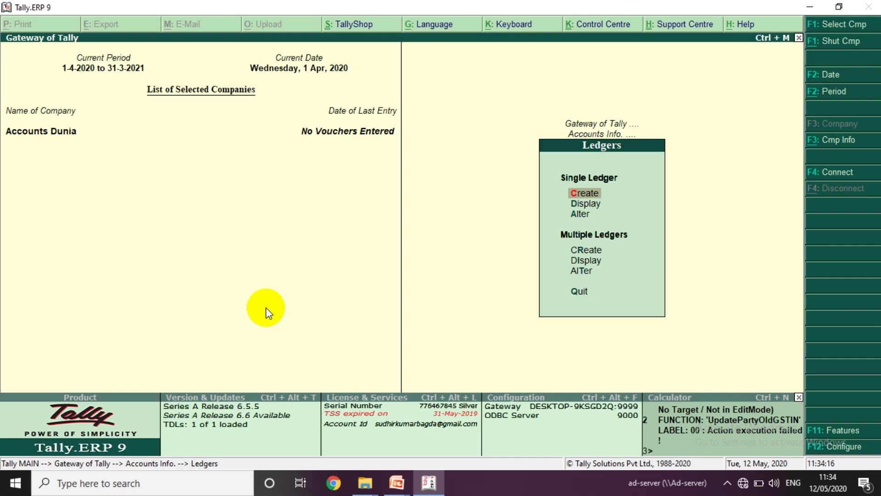
key("Down")
key("Down")
key("Down")
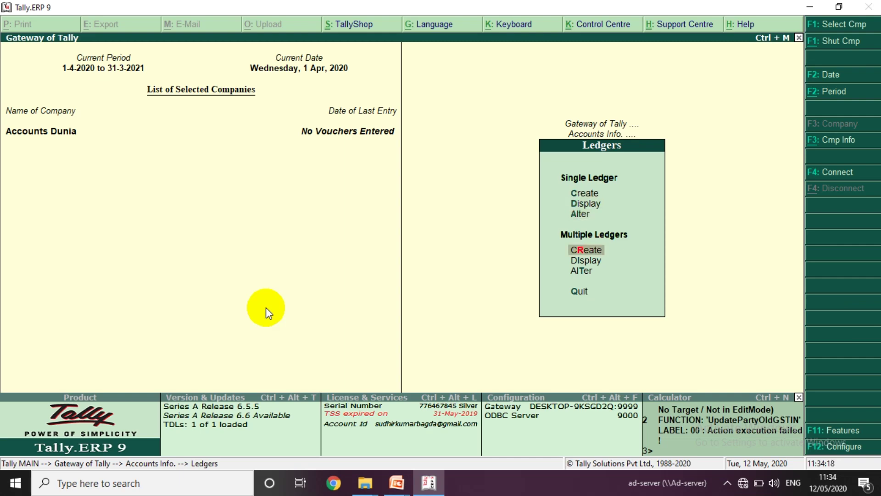
key("Up")
key("Return")
key("Return")
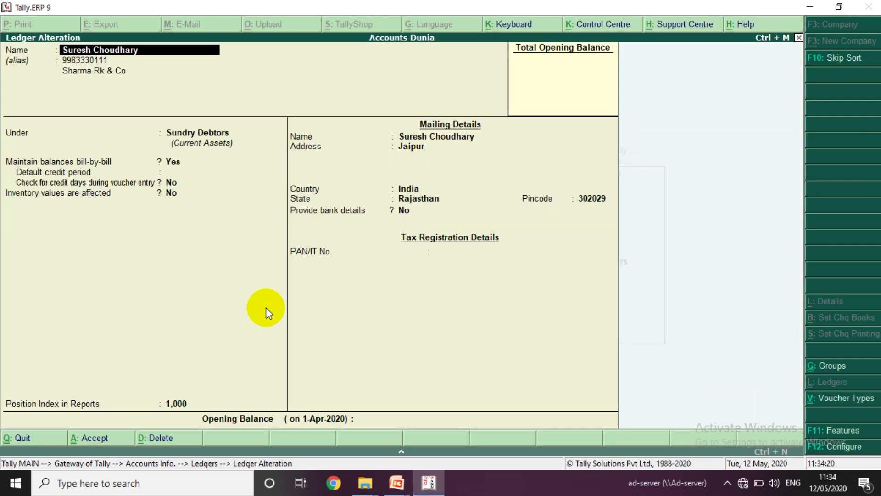
key("Return")
key("Return")
key("Return")
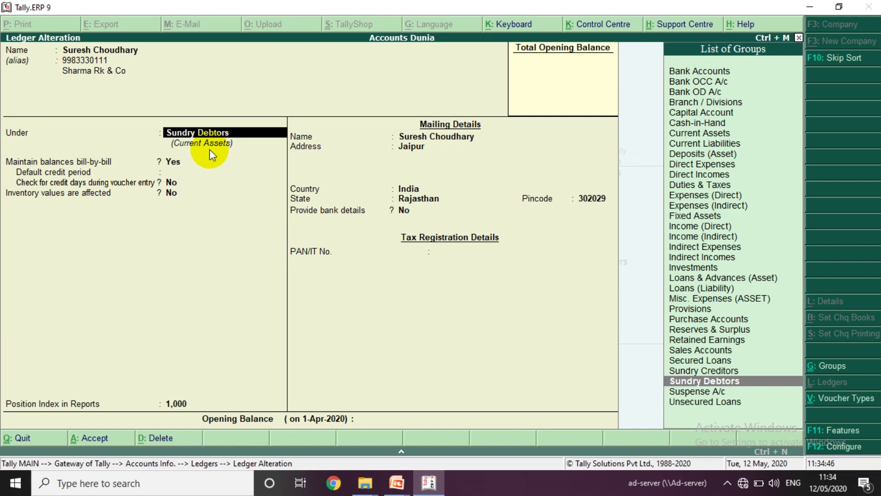
- Quit the customer ledger's alteration without saving, confirming Yes
key("Escape")
key("y")
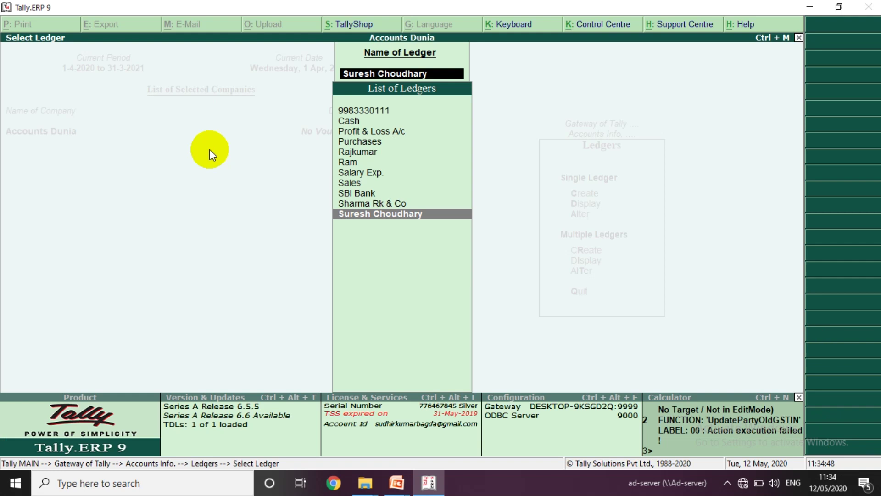
key("Escape")
key("Escape")
key("Escape")
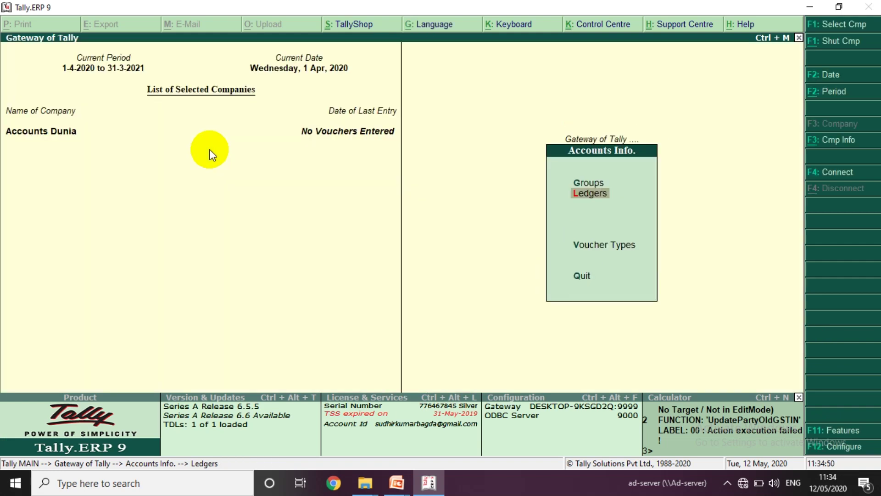
key("Up")
key("Return")
key("Down")
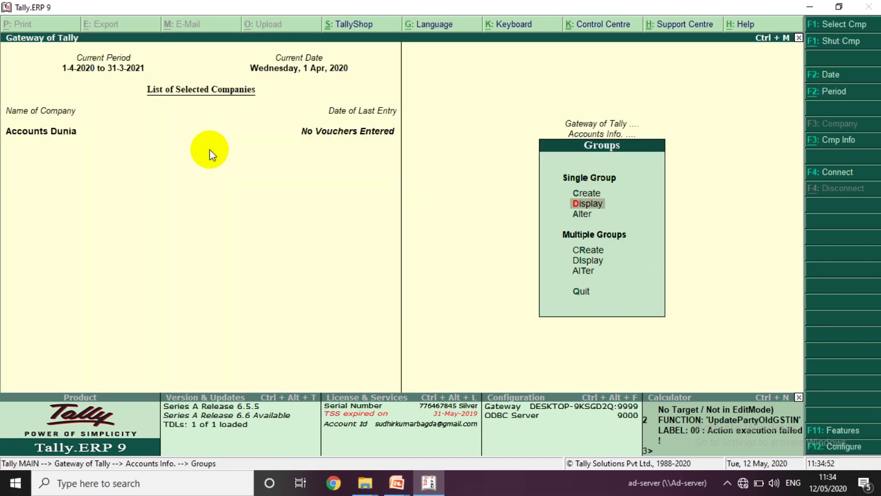
key("Return")
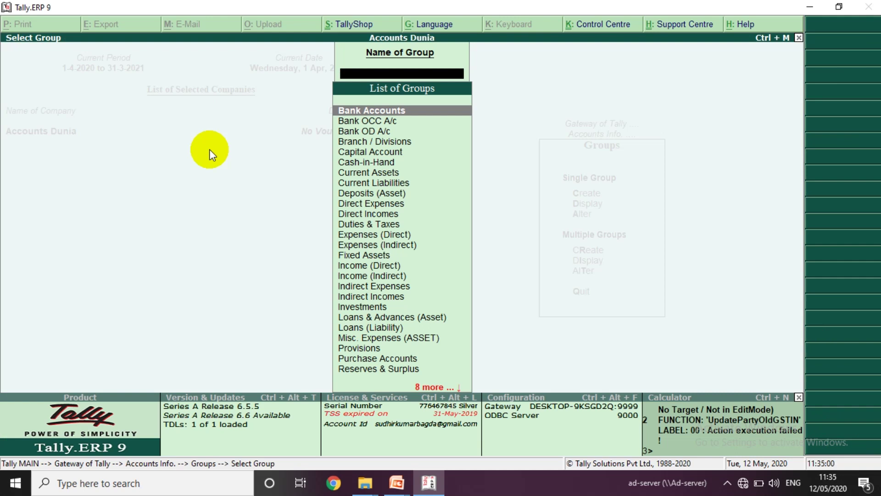
key("Down")
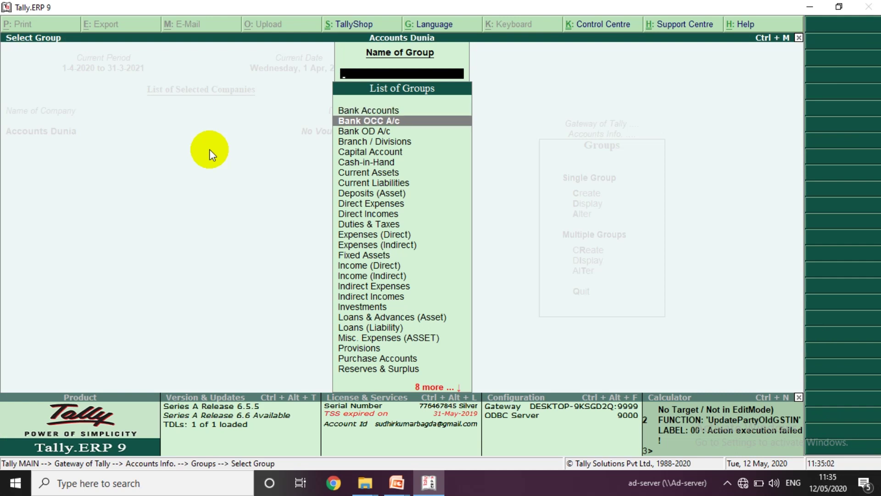
key("Down")
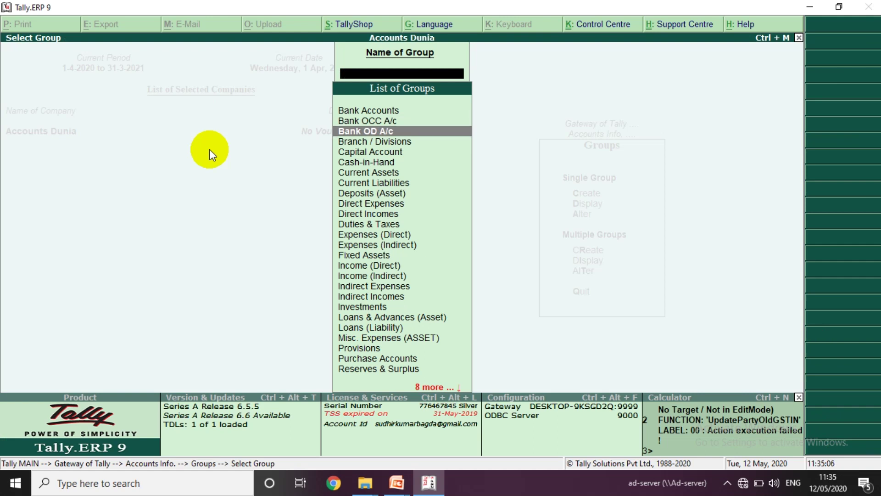
key("Down")
key("Down")
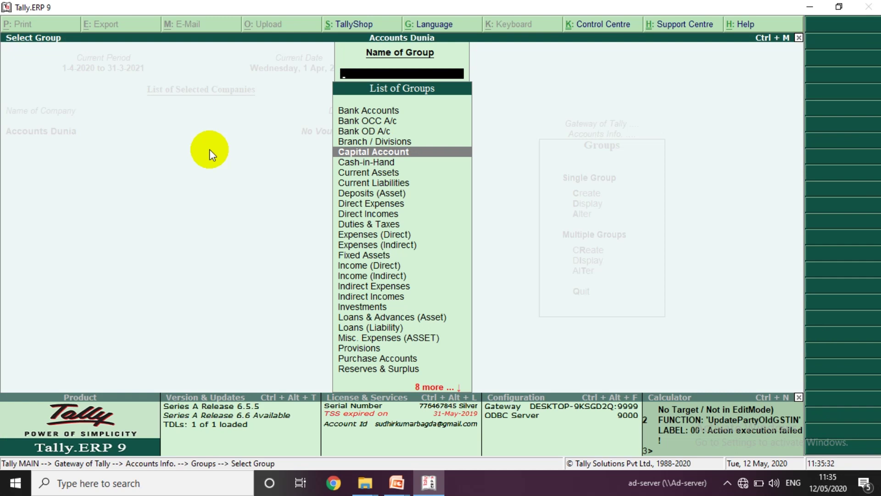
key("Down")
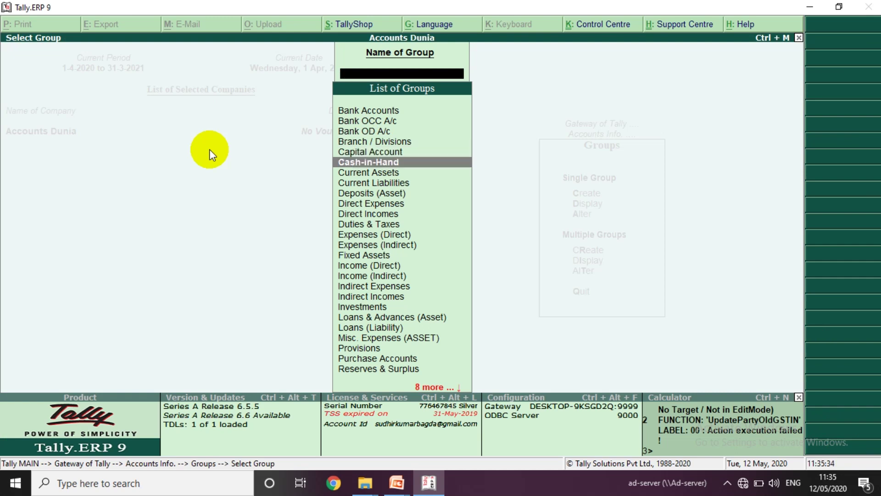
key("Down")
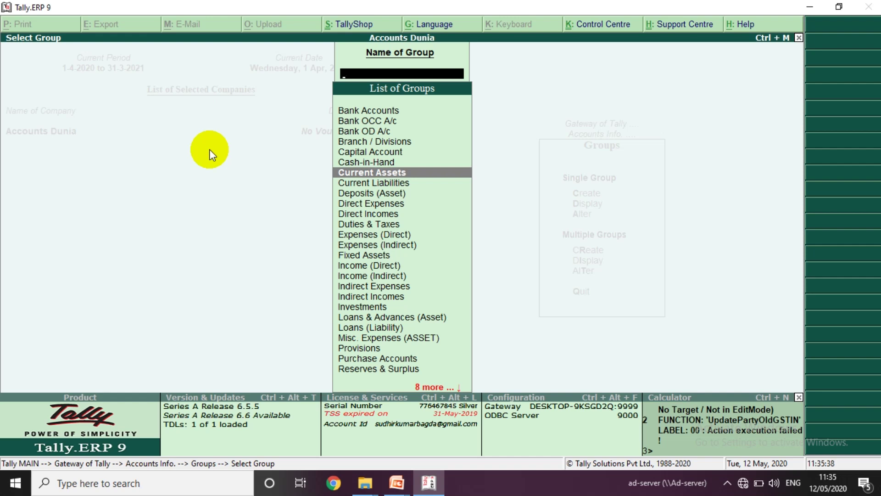
key("Down")
key("Down")
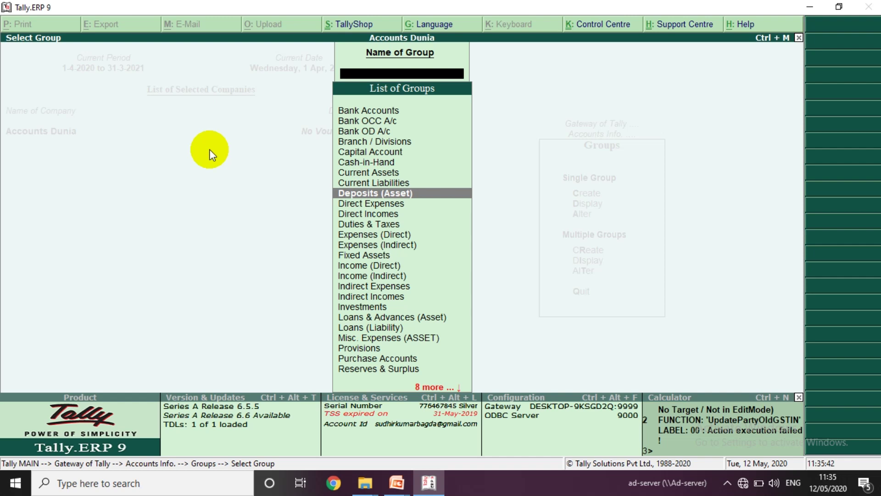
key("Down")
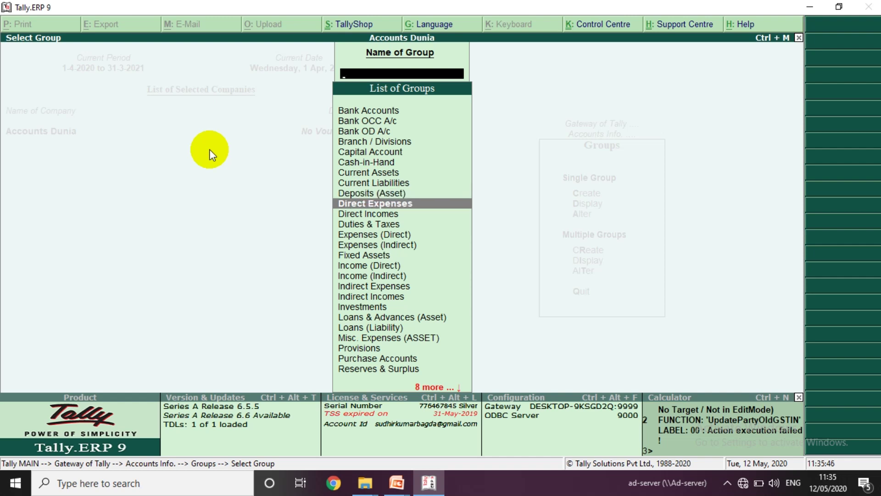
key("Down")
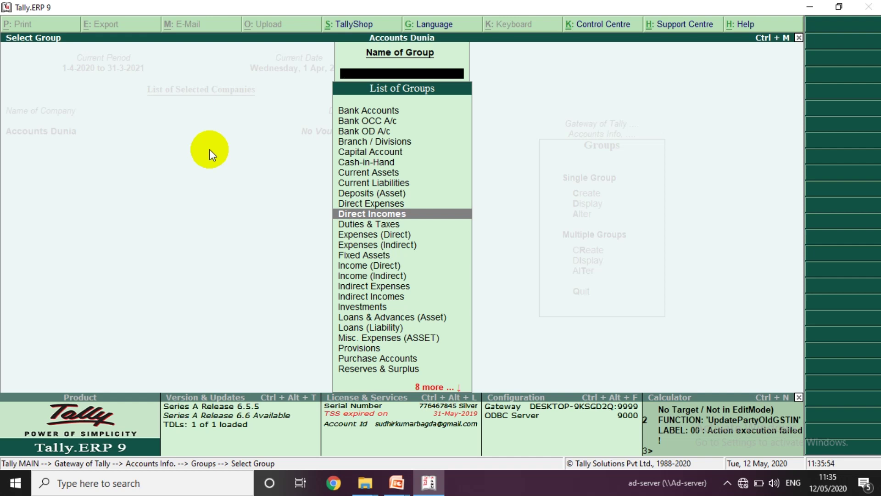
key("Down")
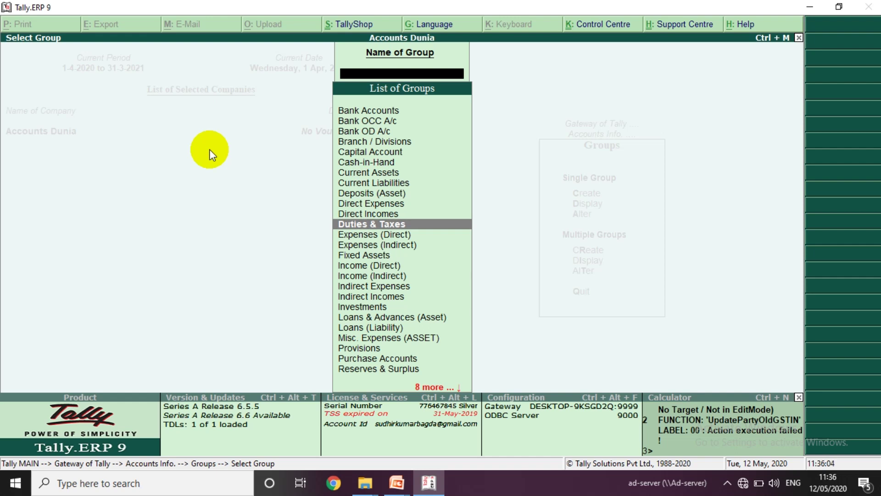
key("Down")
key("Down")
key("Down")
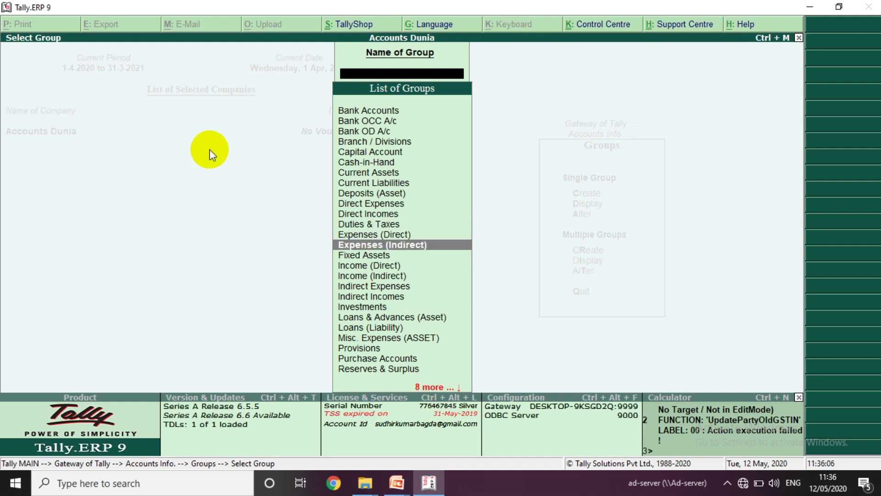
key("Down")
key("Down")
key("Down")
key("Down")
key("Down")
key("Down")
key("Down")
key("Down")
key("Down")
key("Down")
key("Down")
key("Down")
key("Down")
key("Down")
key("Down")
key("Down")
key("Down")
key("Down")
key("Down")
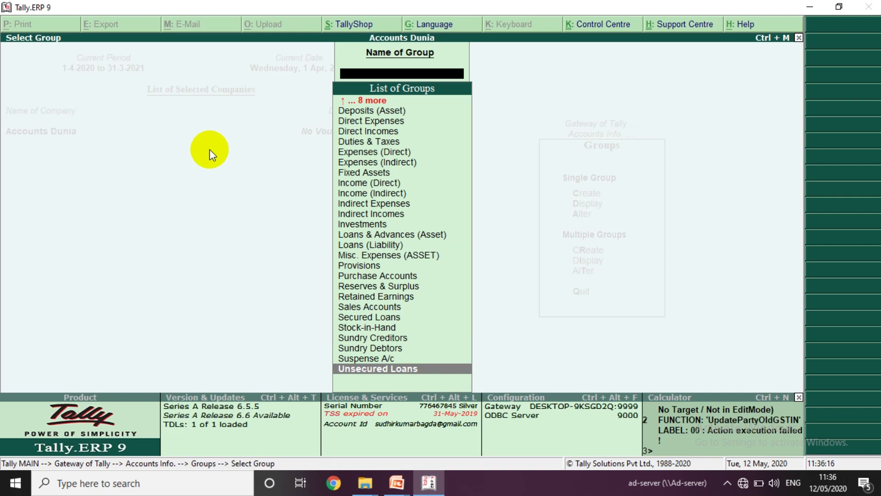
key("Escape")
key("Escape")
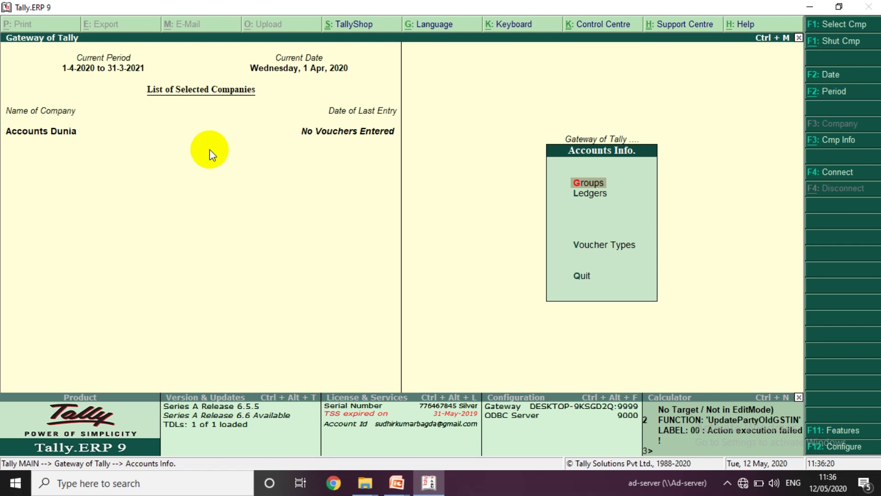
- Open the Groups options, then back out to the Accounts Info menu
key("Return")
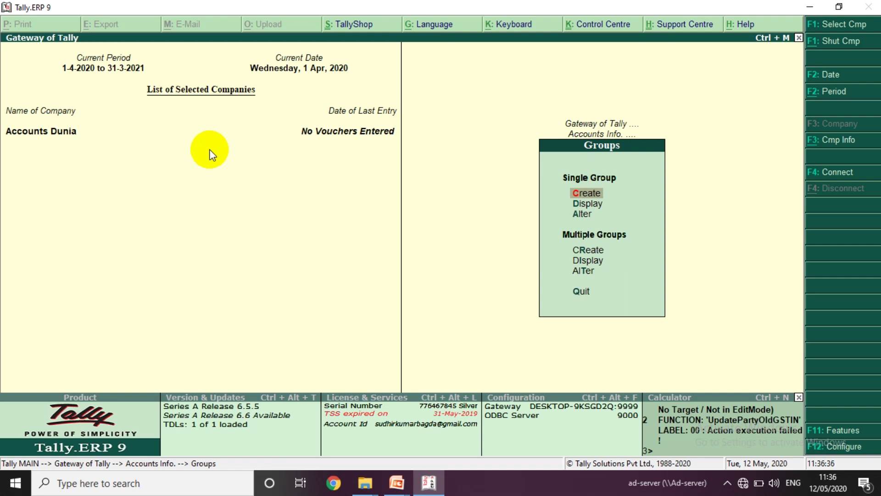
key("Escape")
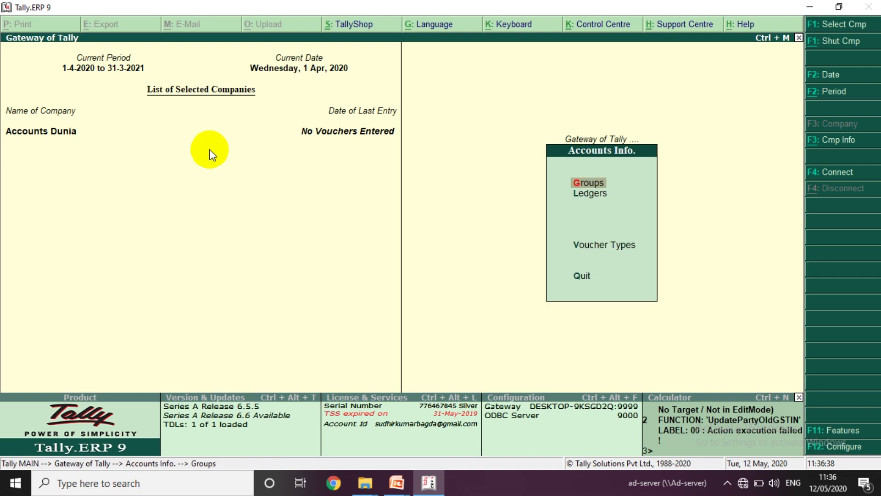
key("Escape")
key("Return")
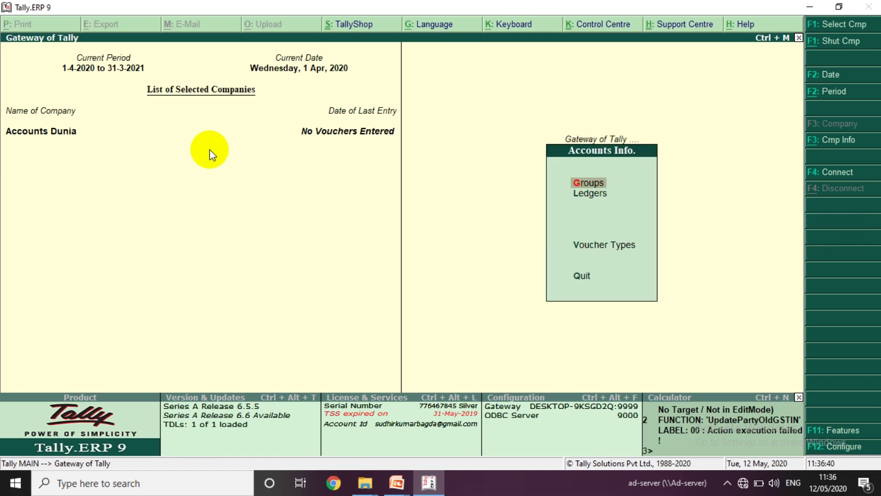
- Open the Ledgers menu and start creating a new single ledger
key("Down")
key("Return")
key("Down")
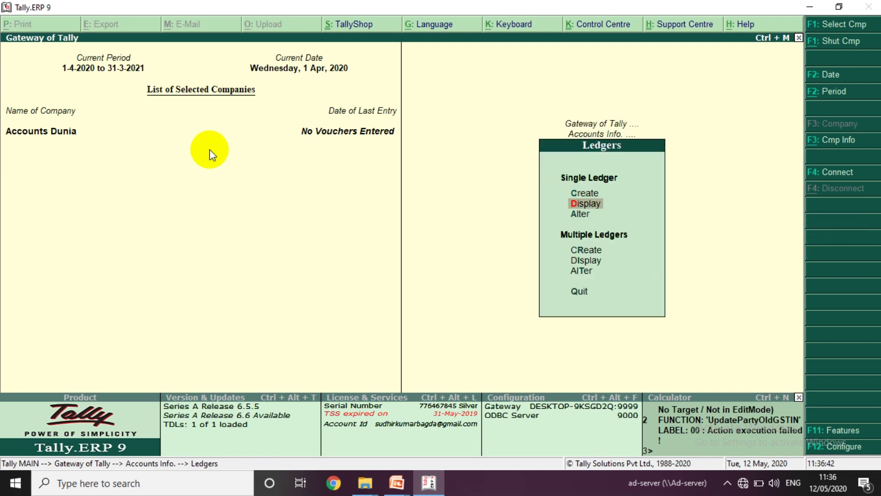
key("Down")
key("Up")
key("Up")
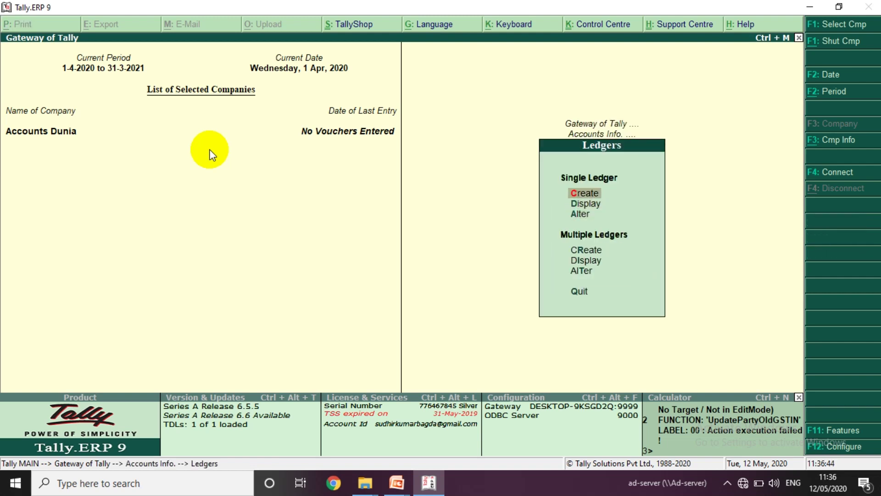
key("Return")
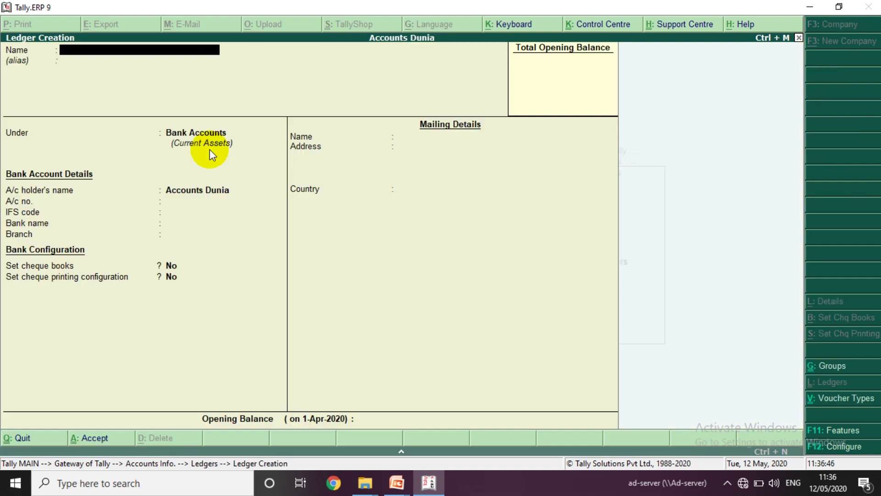
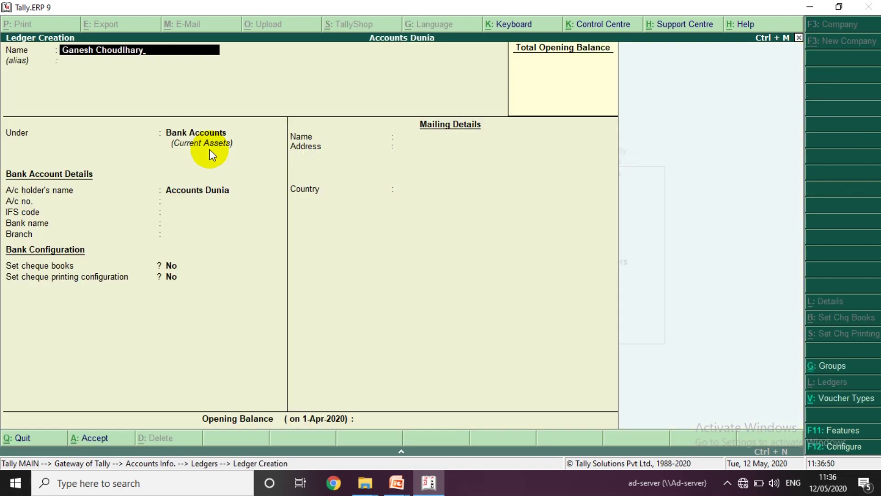
- Create a ledger with the customer's name under Sundry Debtors, save it, and close the blank form
key("Return")
type("Sun")
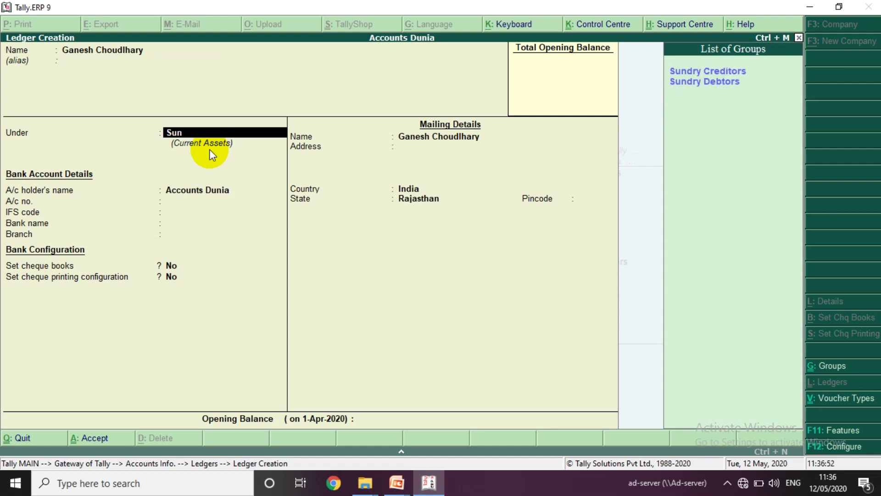
key("Down")
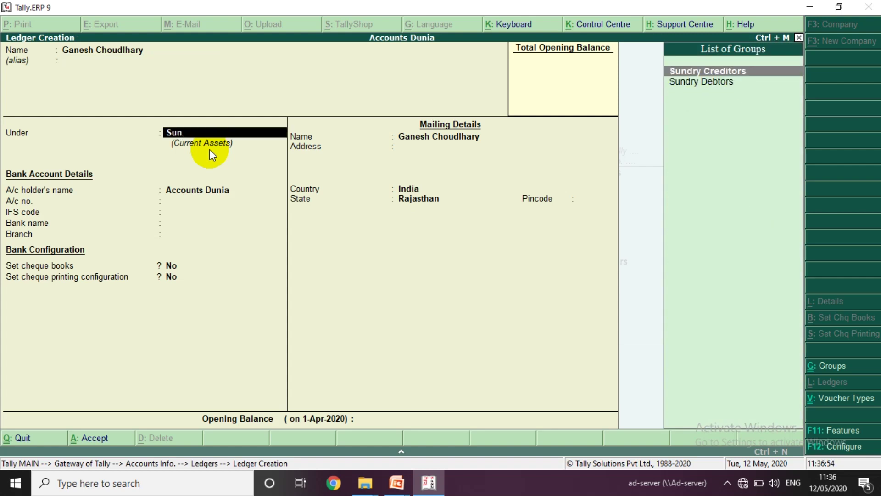
key("Down")
key("Return")
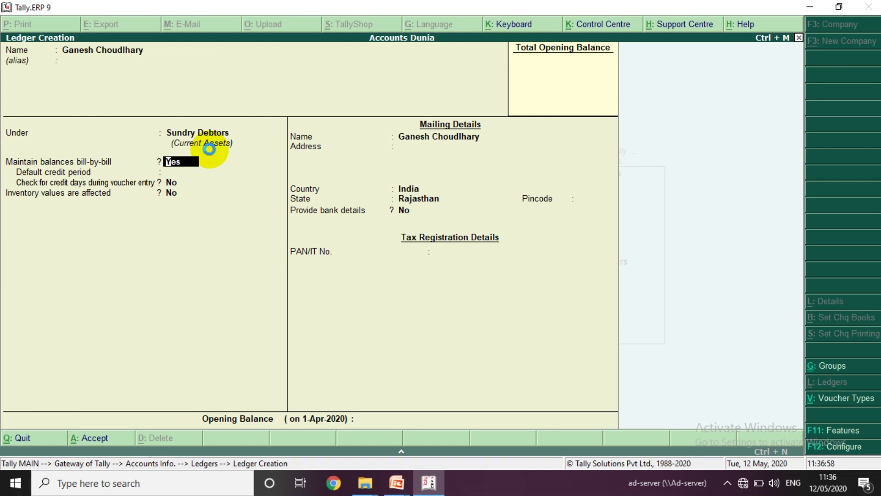
key("ctrl+a")
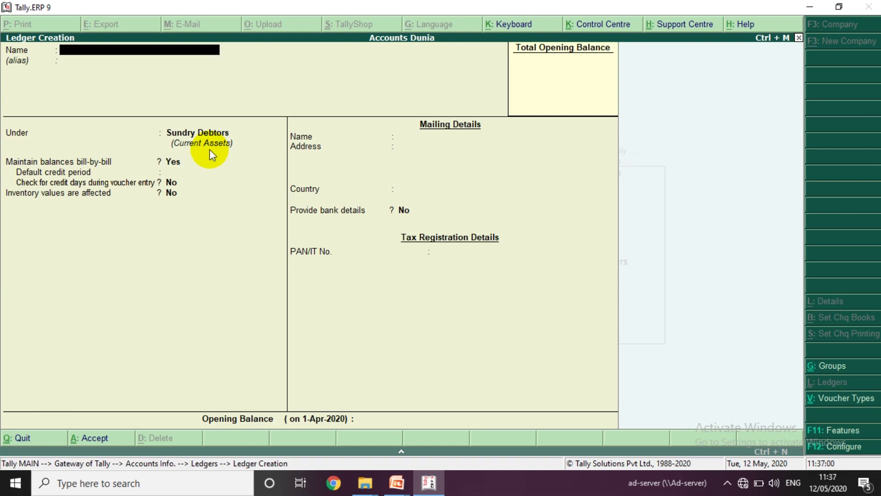
key("Escape")
key("Escape")
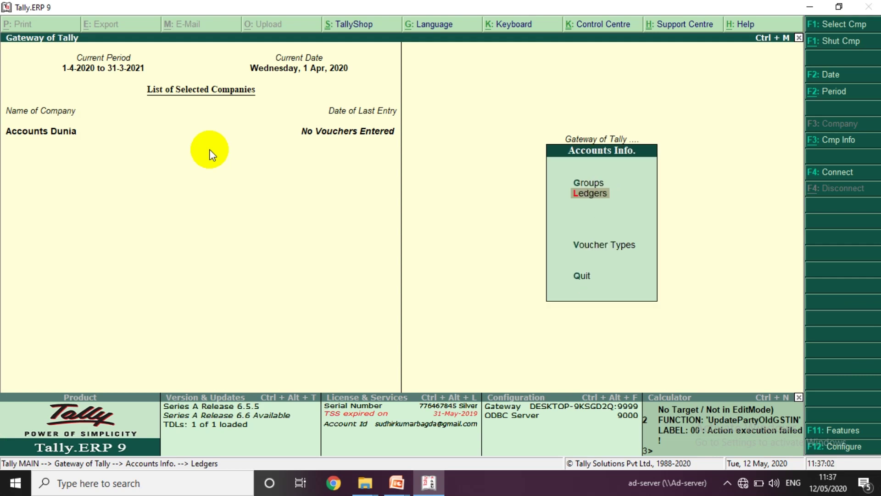
- Go from Accounts Info to the Groups options and start a new group
key("Up")
key("Return")
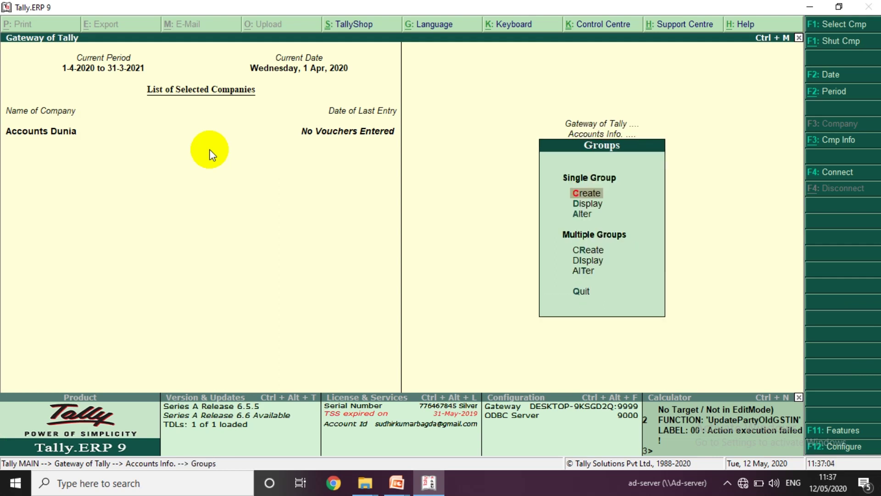
key("Down")
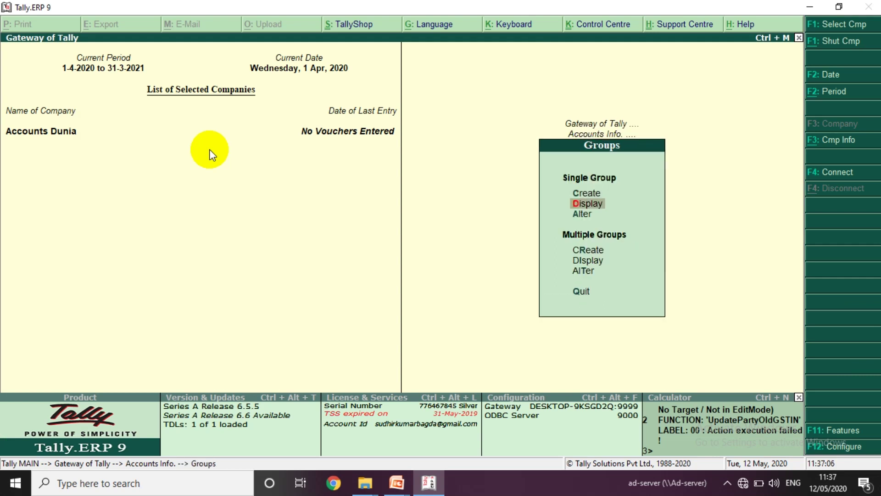
key("Down")
key("Up")
key("Up")
key("Return")
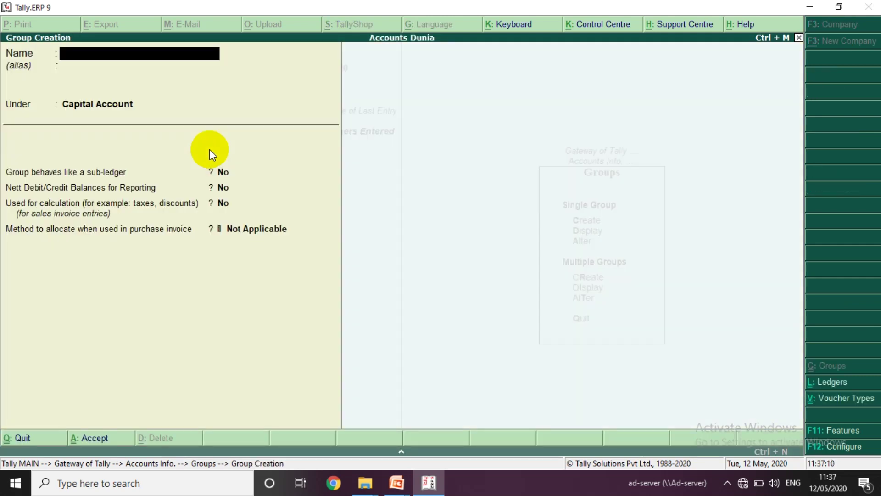
- Create 'Choudhary Group' under Sundry Debtors, save it, and exit to Accounts Info
type("Choudhary Grou")
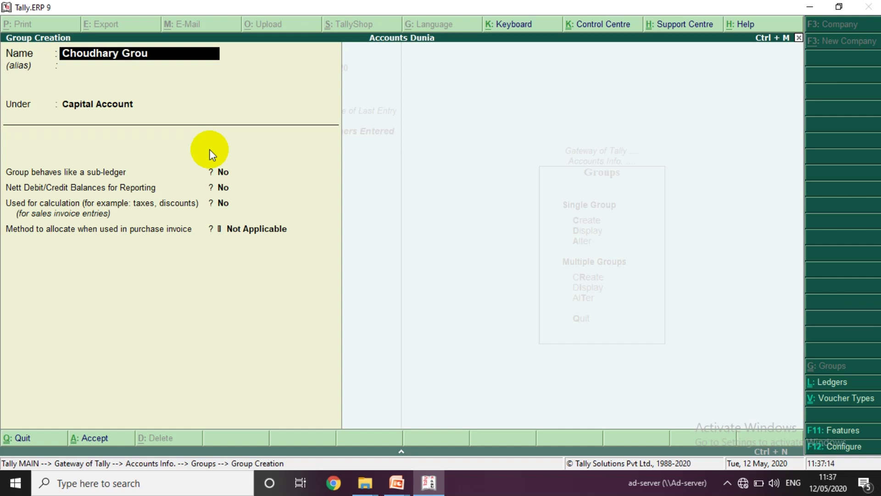
type("p")
key("Return")
type("Sund")
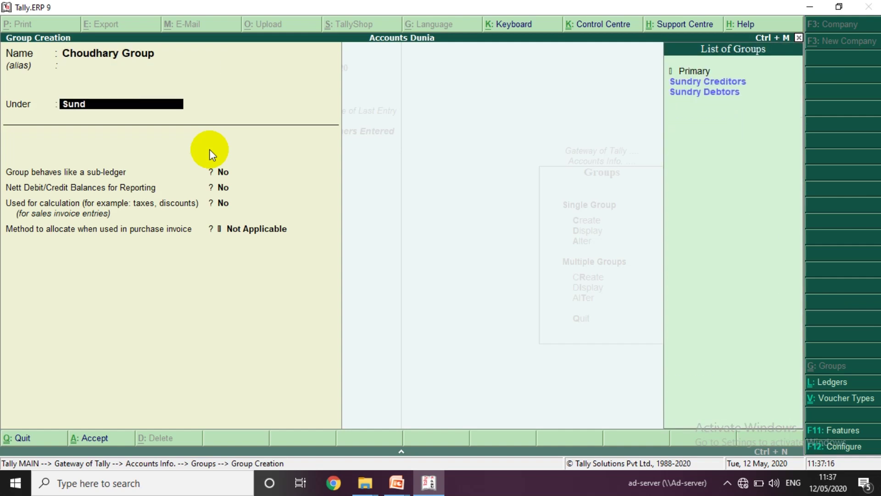
key("Down")
key("Down")
key("Return")
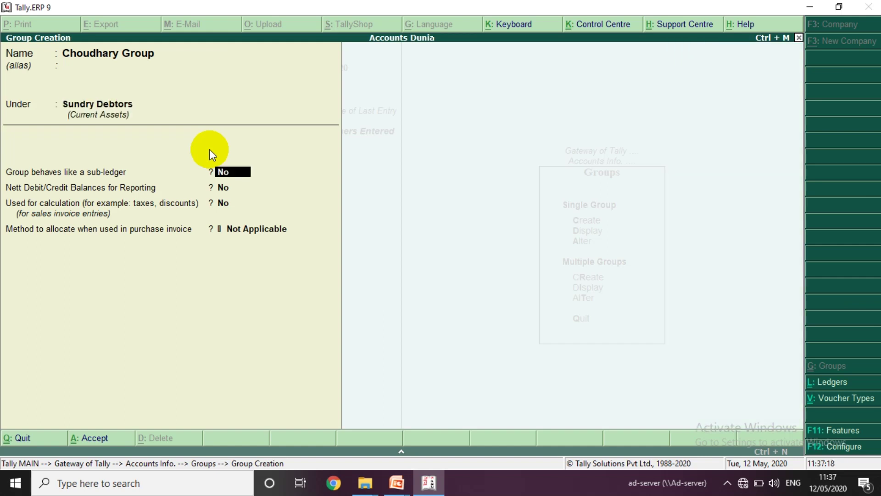
key("Escape")
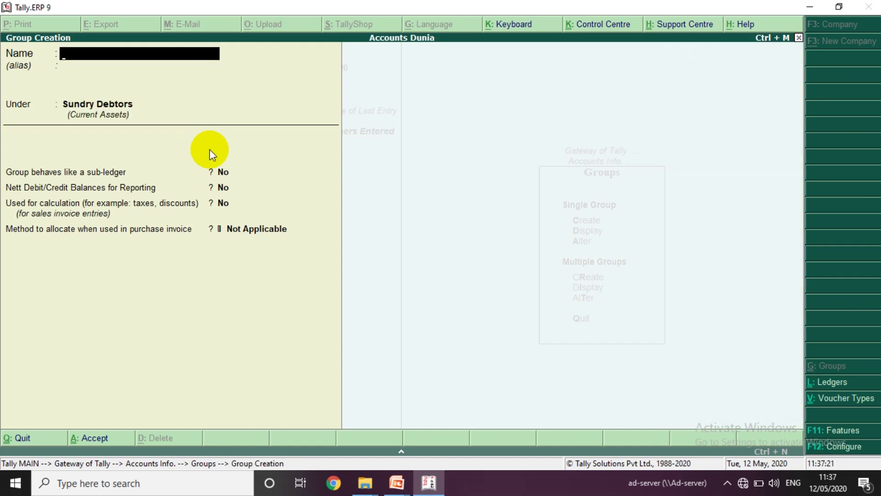
key("Escape")
key("Return")
key("Escape")
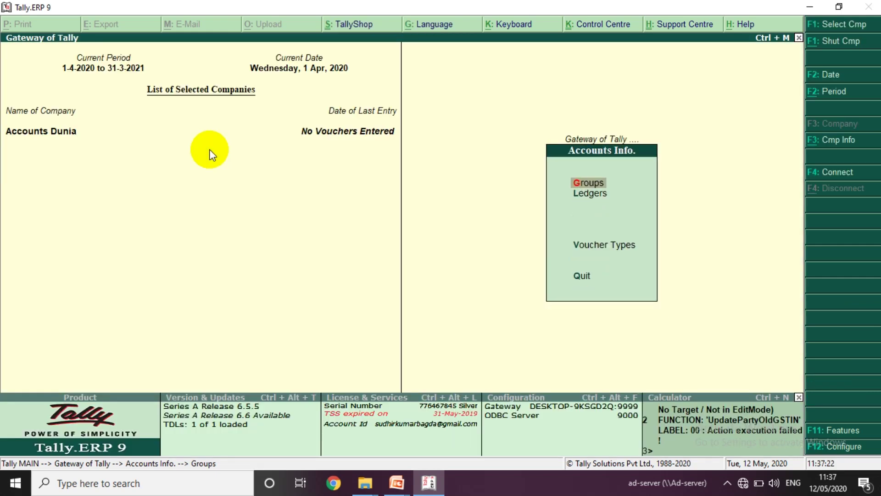
- Alter the first party ledger so it sits under Choudhary Group, and save it
key("Down")
key("Return")
key("Down")
key("Down")
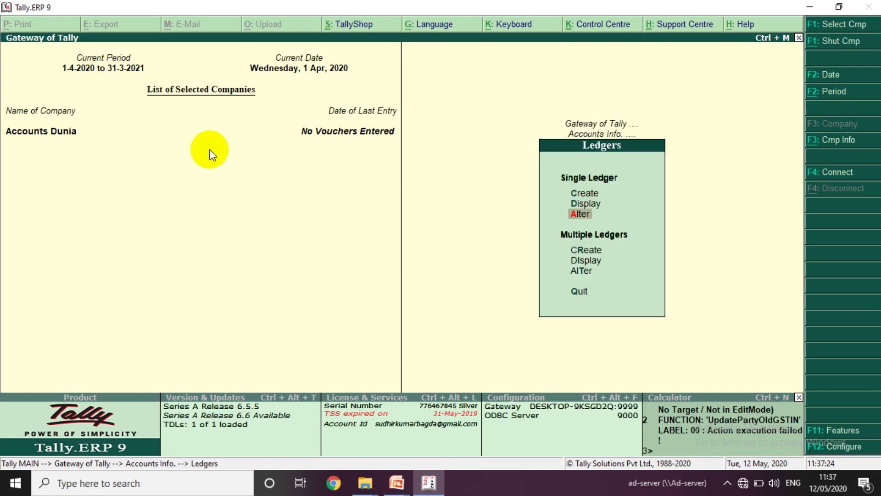
key("Return")
type("Sur")
key("Return")
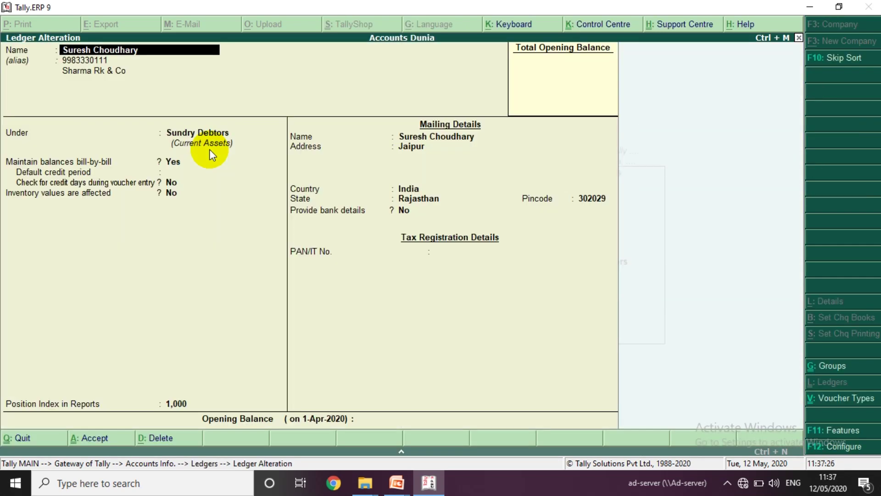
key("Return")
key("Return")
key("Return")
key("Return")
type("Ch")
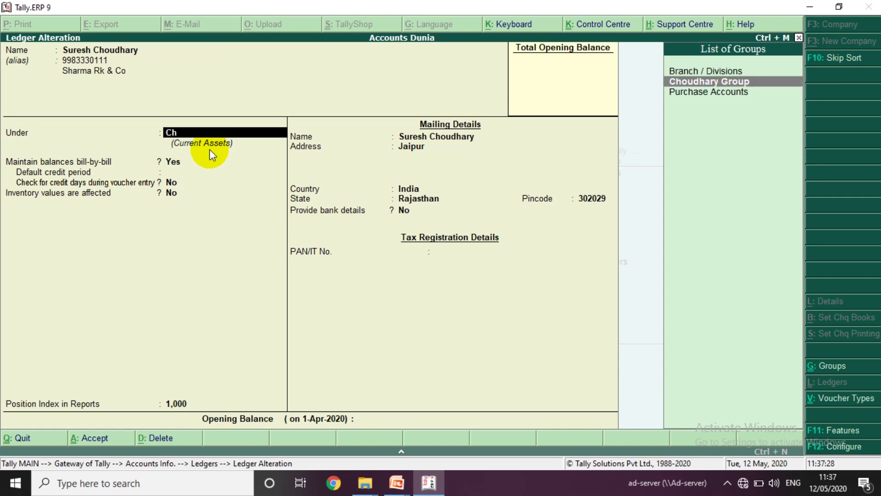
key("Return")
key("ctrl+a")
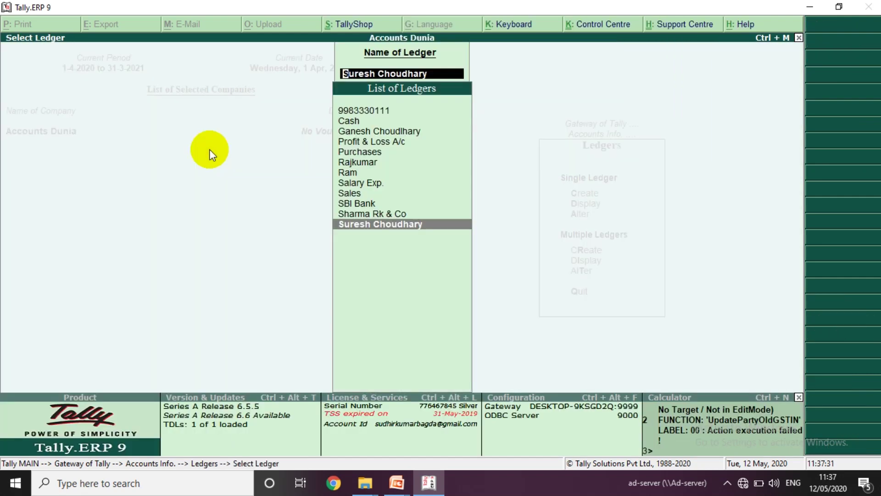
- Move the second party ledger under Choudhary Group and save it
key("Up")
key("Up")
key("Up")
key("Up")
key("Up")
key("Up")
key("Up")
key("Up")
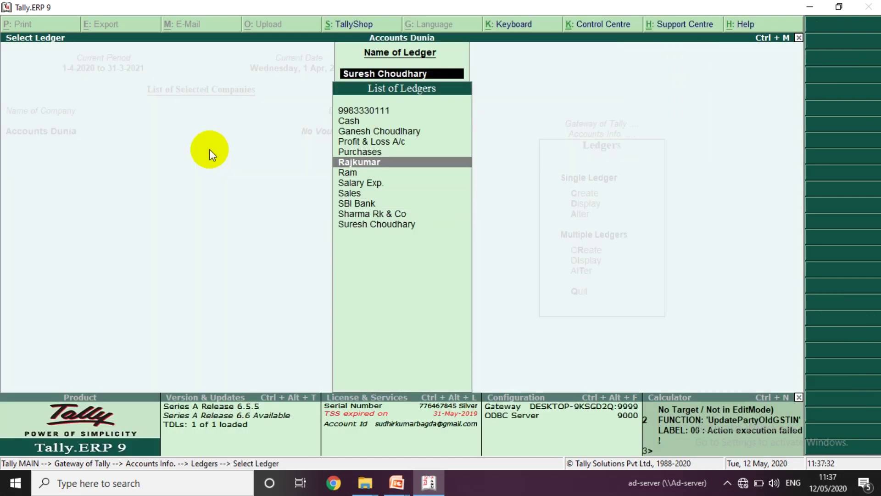
key("Up")
key("Return")
key("Return")
key("Return")
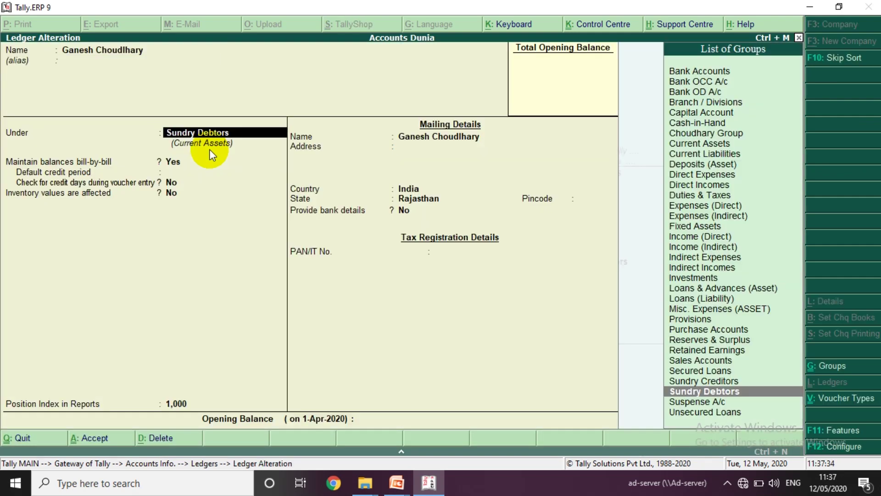
type("Chou")
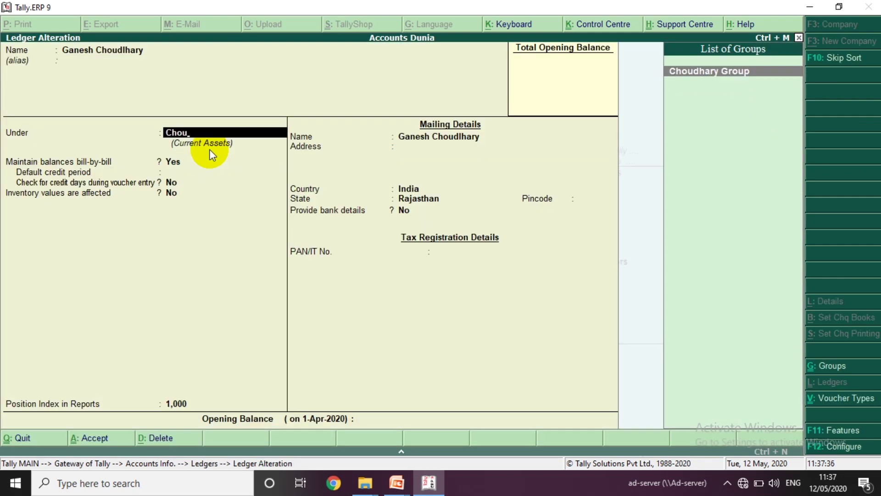
key("Return")
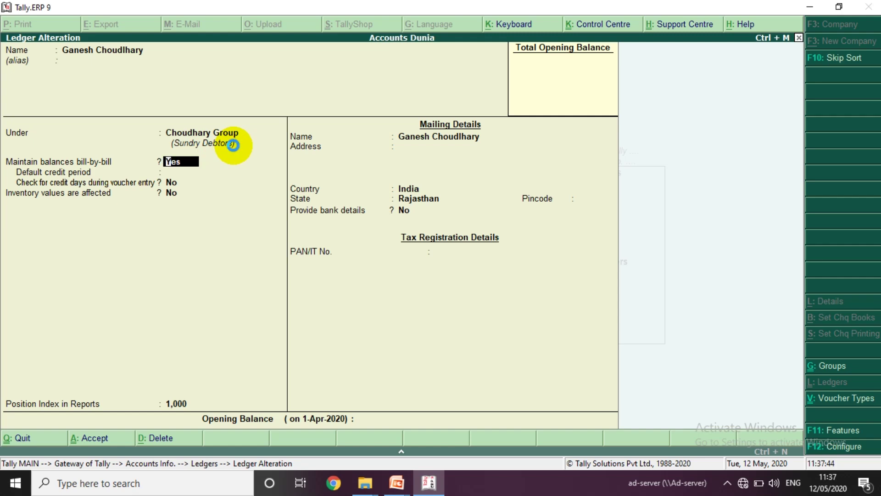
key("Escape")
key("Escape")
key("Escape")
key("Escape")
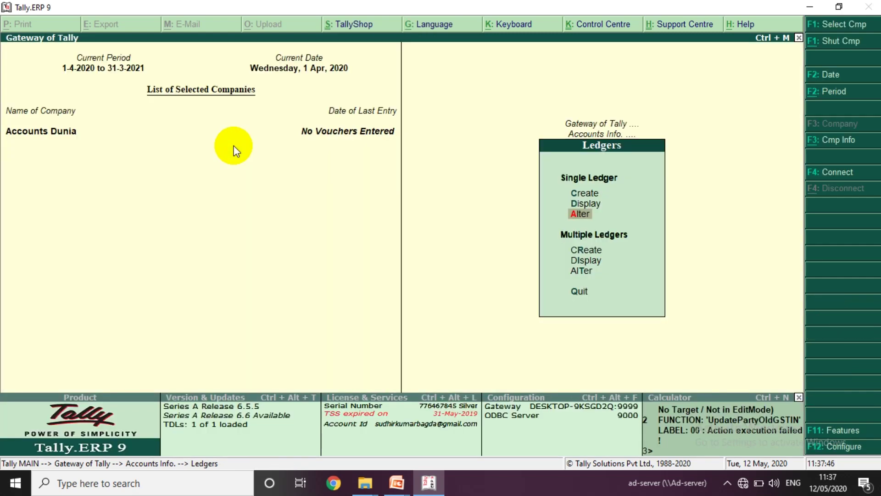
- Return to Gateway of Tally, then show slide 3's Sales Voucher box in the slide show
key("Escape")
key("Escape")
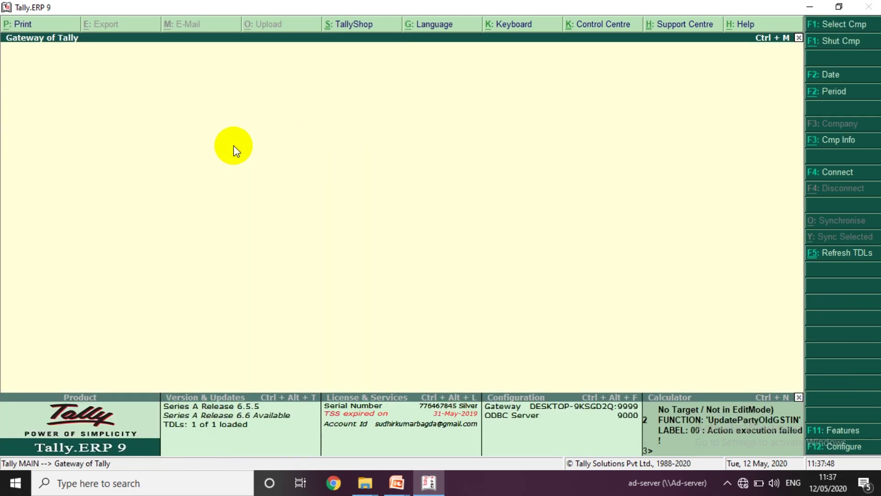
key("Escape")
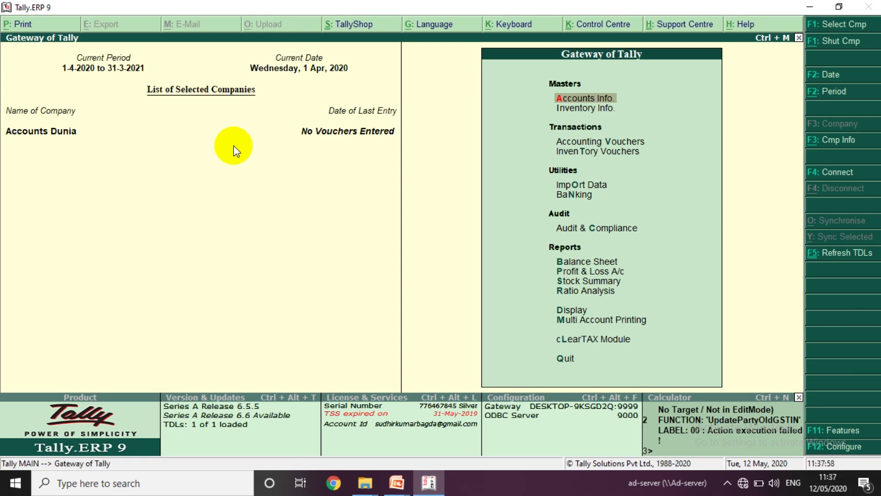
key("alt+Tab")
key("alt+Tab")
key("alt+Tab")
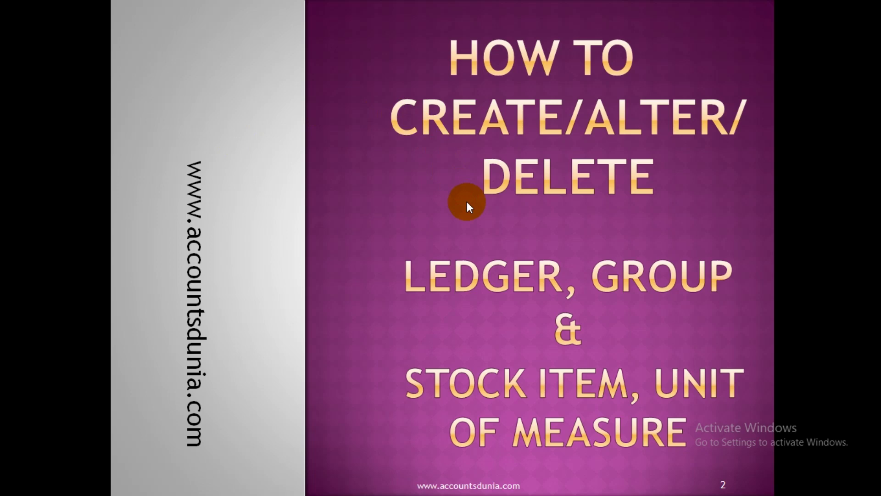
key("Right")
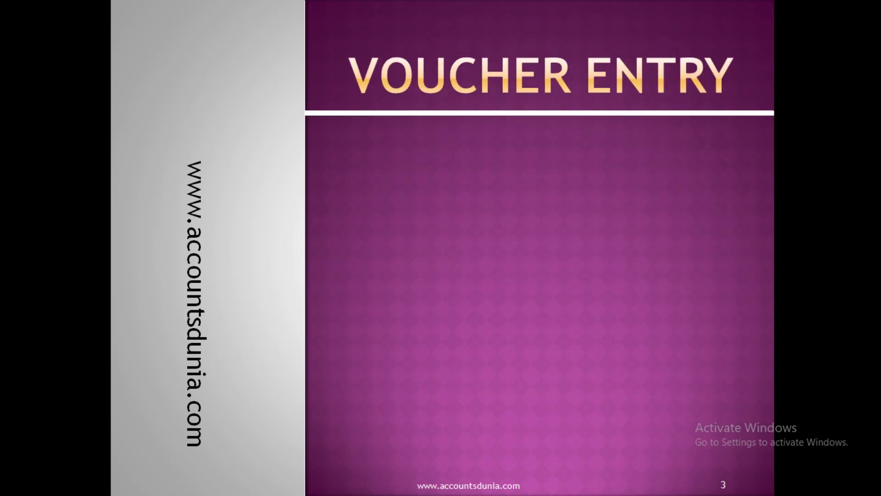
key("Right")
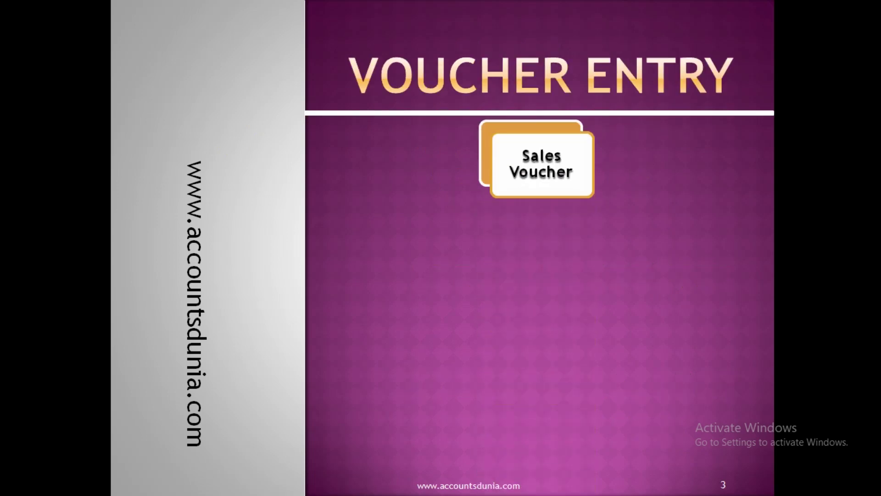
key("alt+Tab")
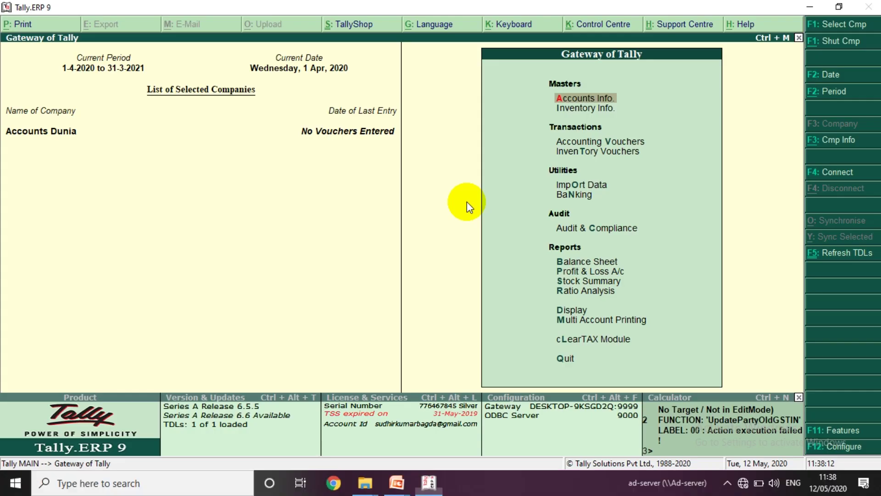
- Start a Sales voucher (F8) under Accounting Vouchers, reach Party A/c name, then show the slides
key("Down")
key("Down")
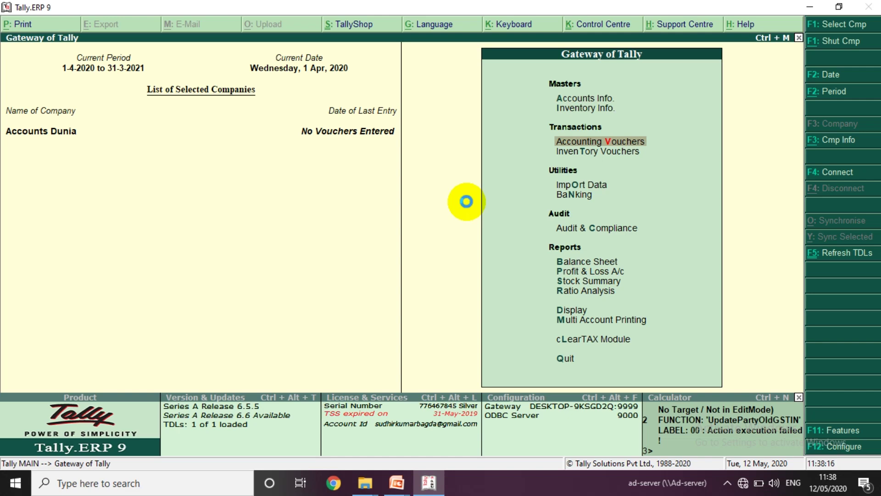
key("Return")
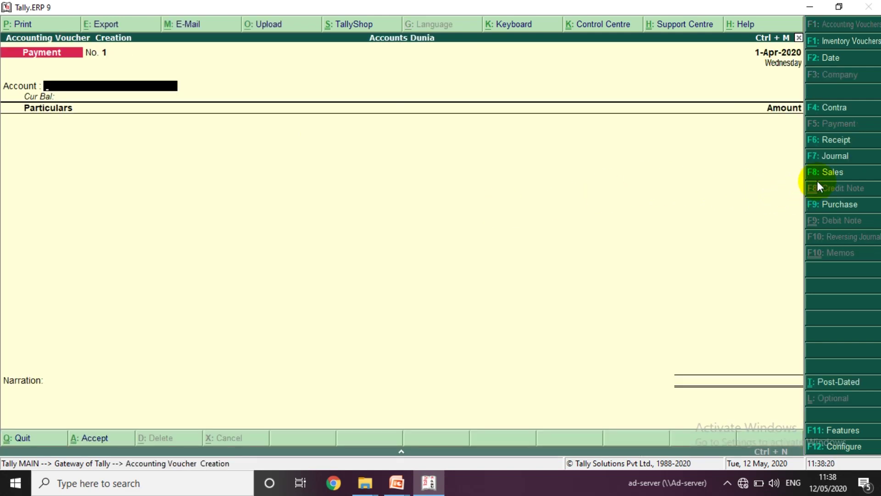
key("F8")
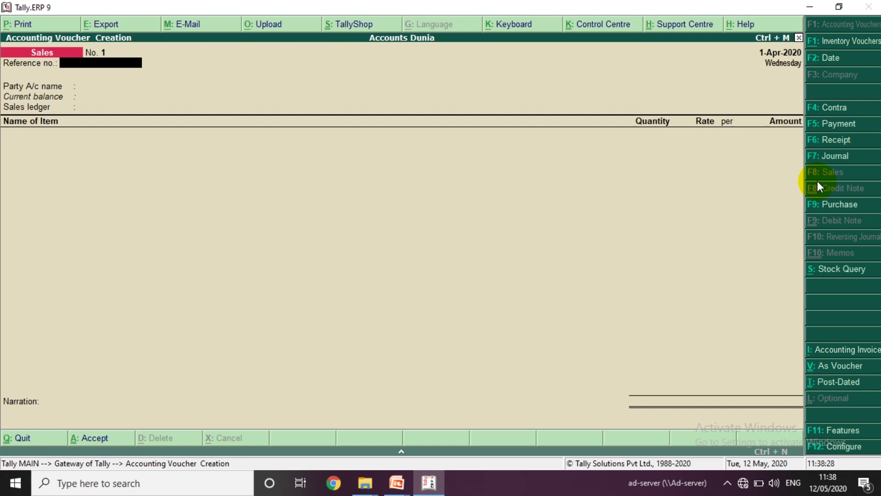
key("Return")
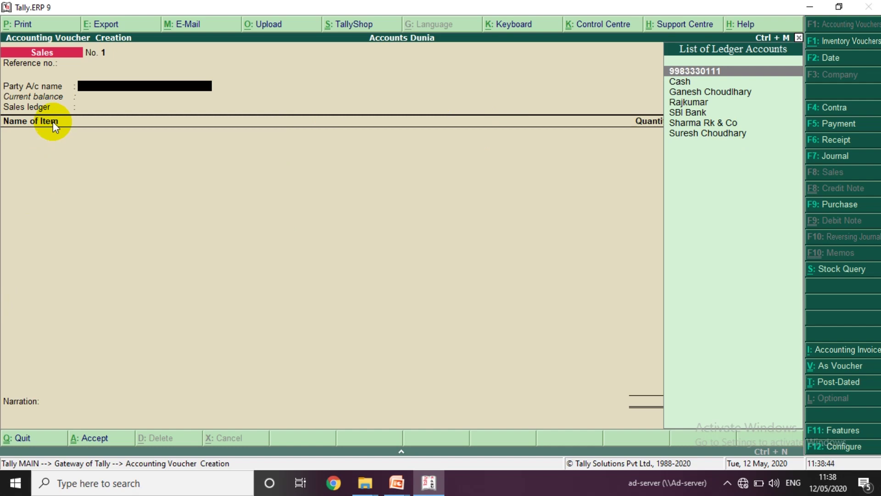
key("alt+Tab")
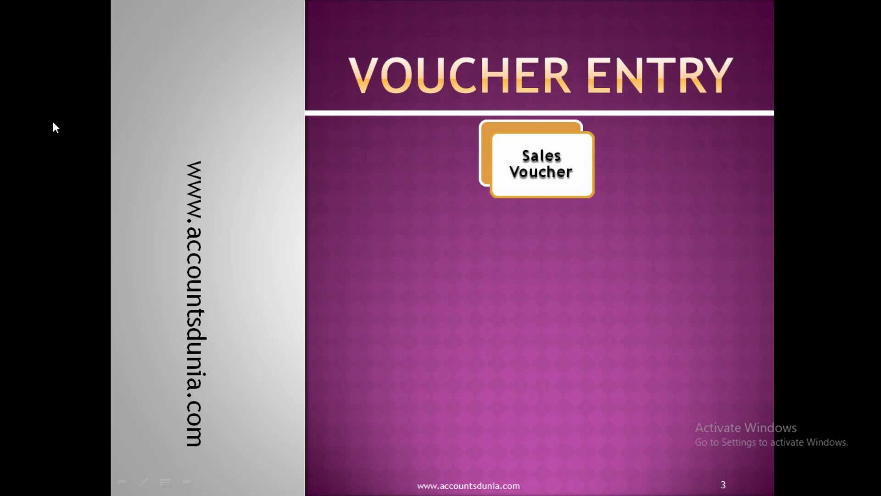
- Reveal the Item Invoice box beneath Sales Voucher on slide 3, briefly checking Tally
key("Right")
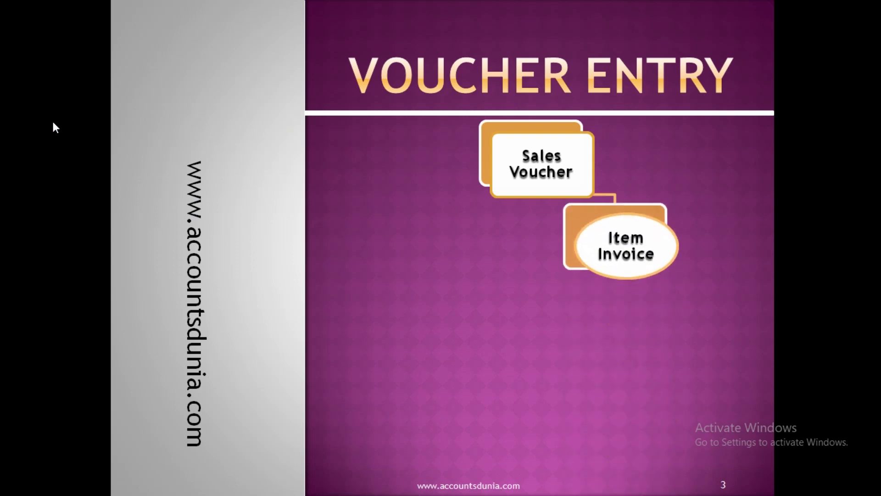
key("alt+Tab")
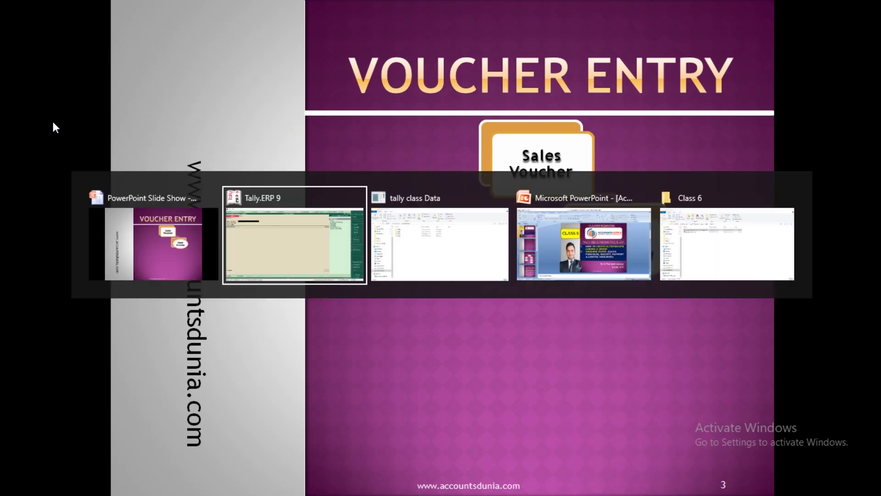
key("alt+Tab")
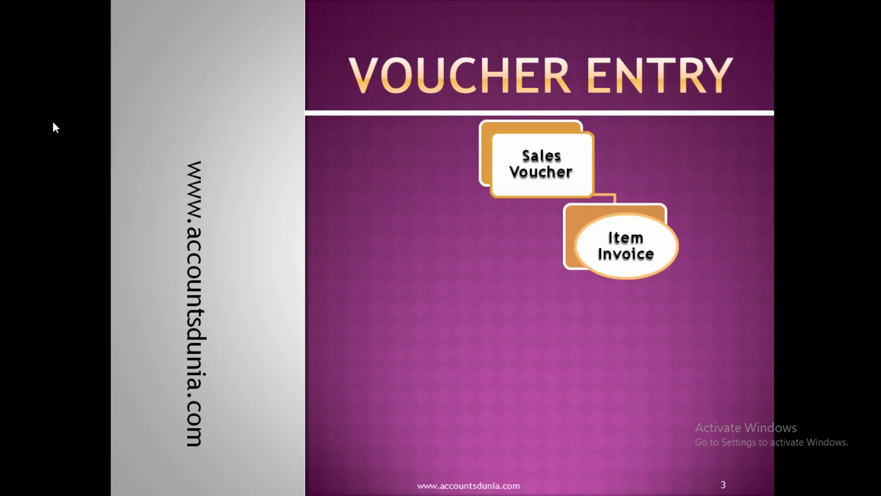
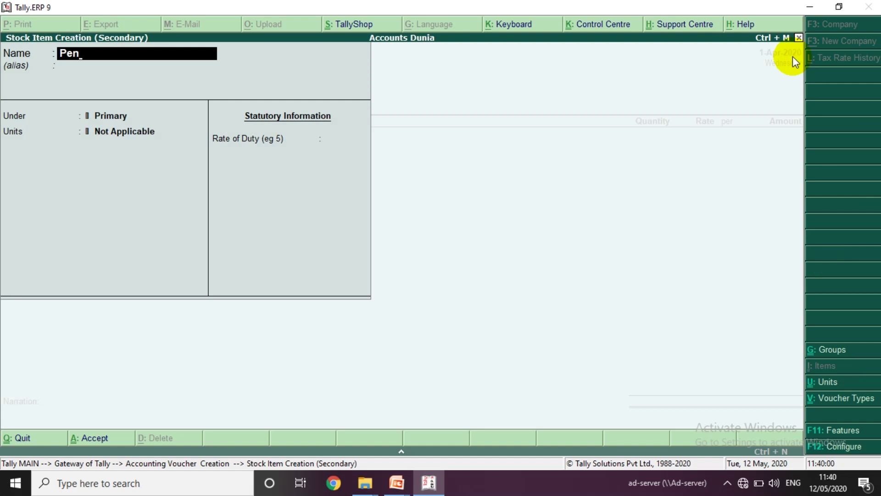
- Confirm the stock item name Pen and place it under Primary
key("Return")
key("Return")
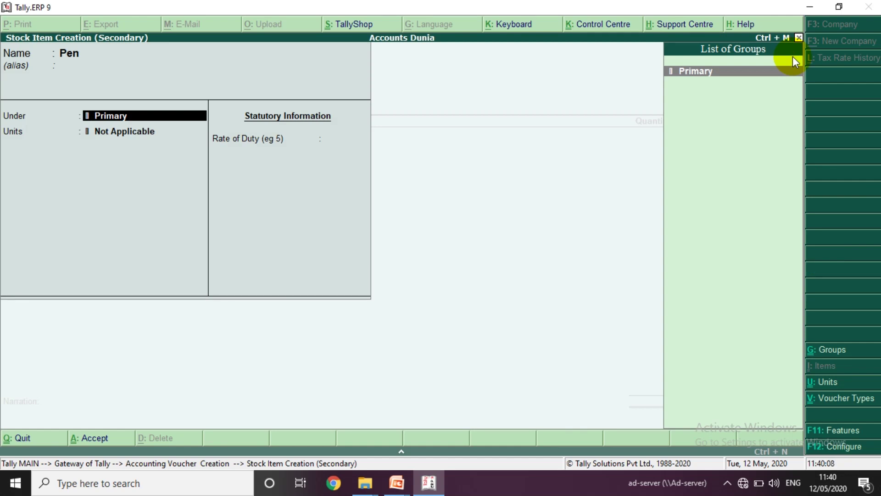
key("Return")
key("BackSpace")
key("Return")
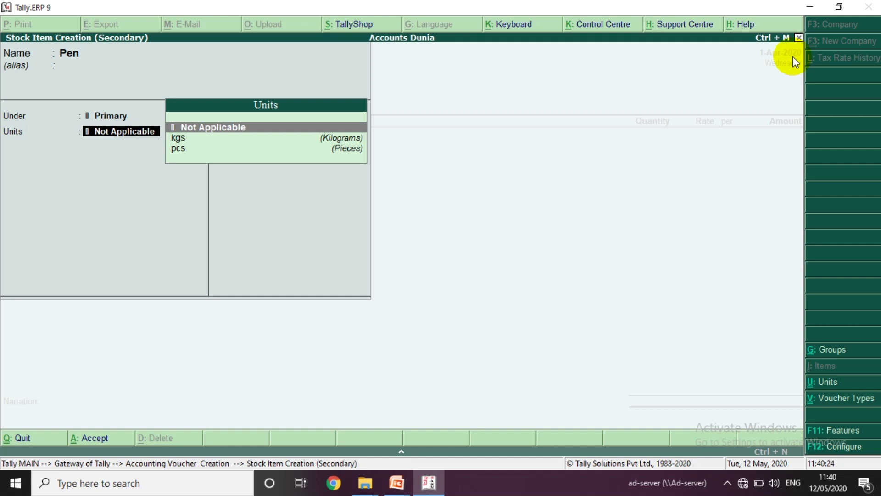
- Create a new unit with symbol ltr, formal name Litre, and 2 decimal places
key("alt+c")
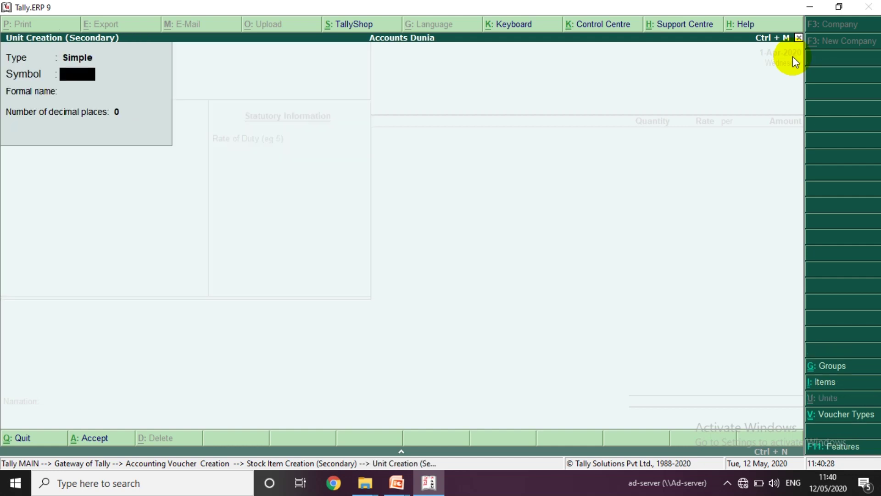
type("ltr")
key("Return")
type("Litre")
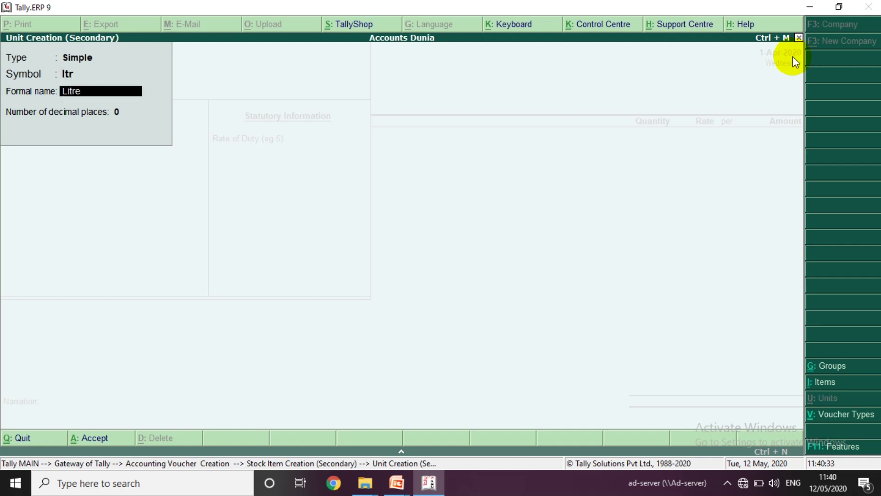
key("Return")
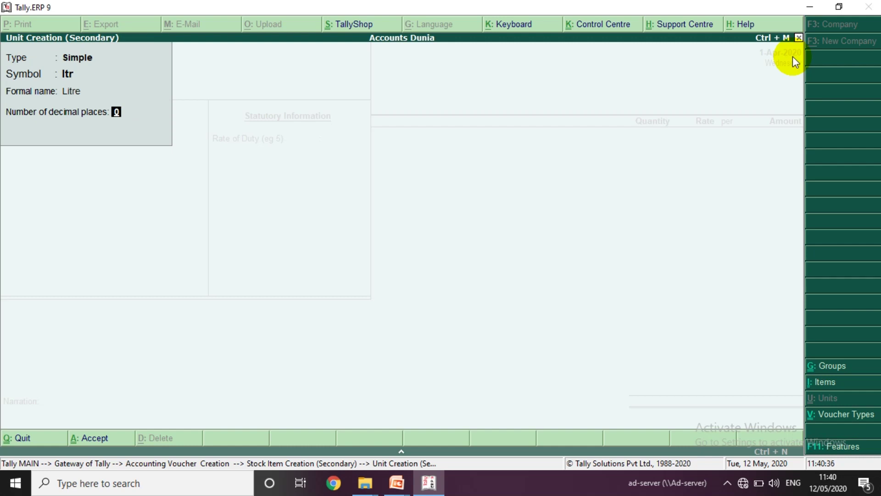
type("2")
key("Return")
key("Return")
key("Return")
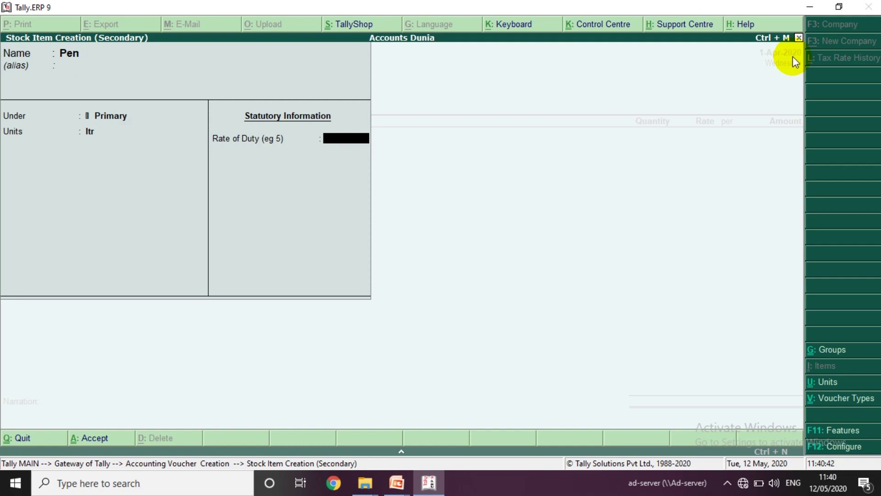
- Set the Pen item's unit to pcs with a 0 rate of duty, and save it
key("BackSpace")
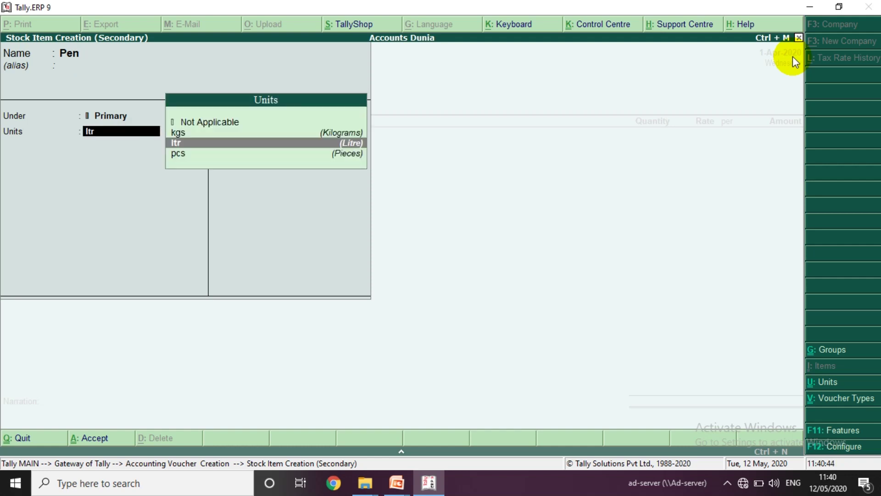
key("Down")
key("Return")
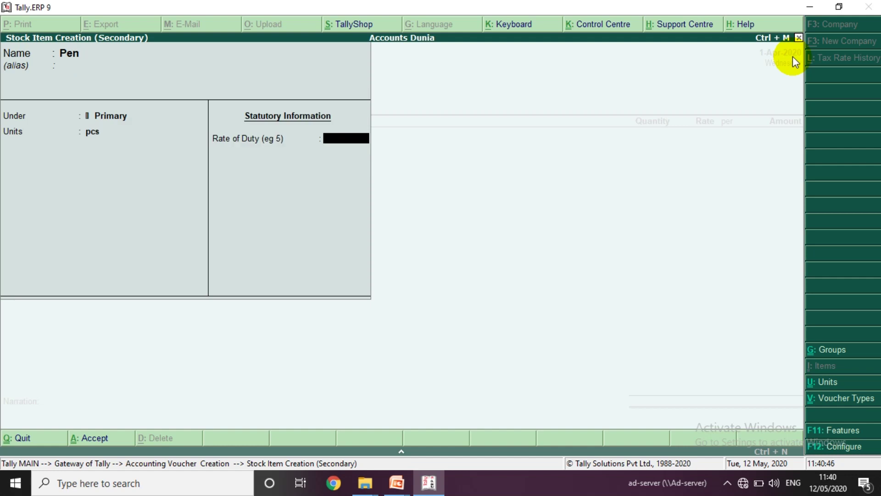
key("Return")
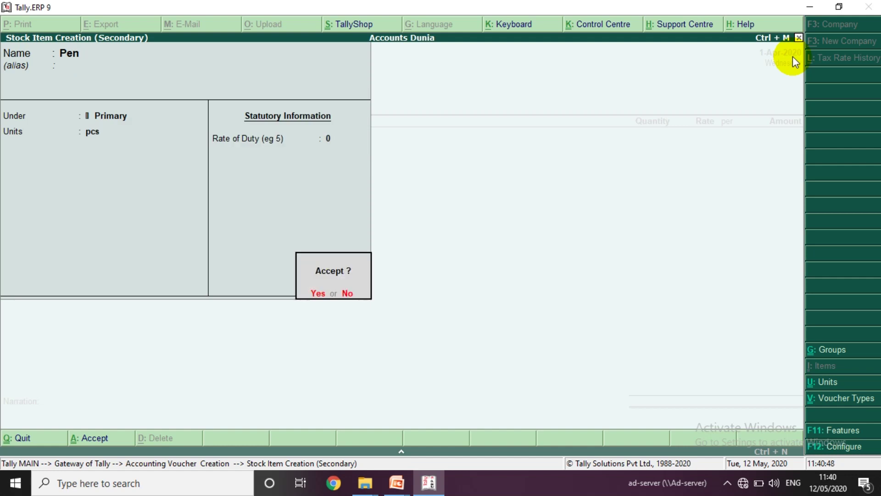
key("Return")
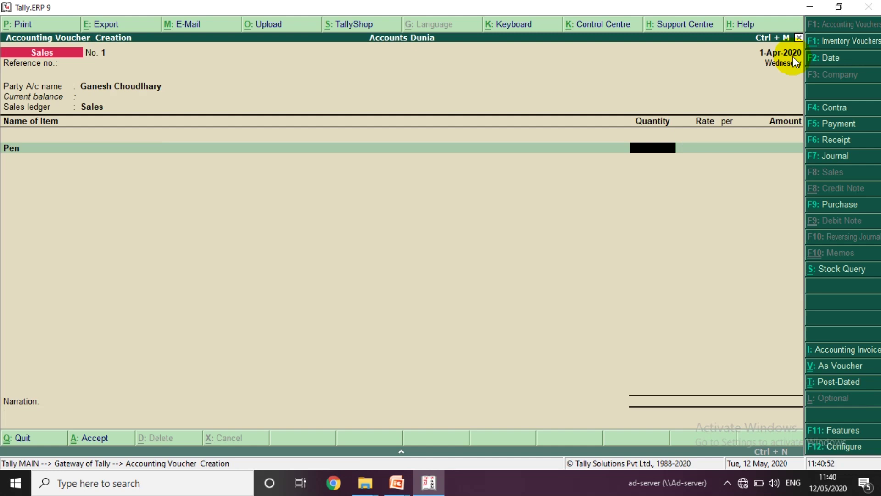
- Enter supplier invoice number 405 and keep the date 1-Apr-2020
type("200")
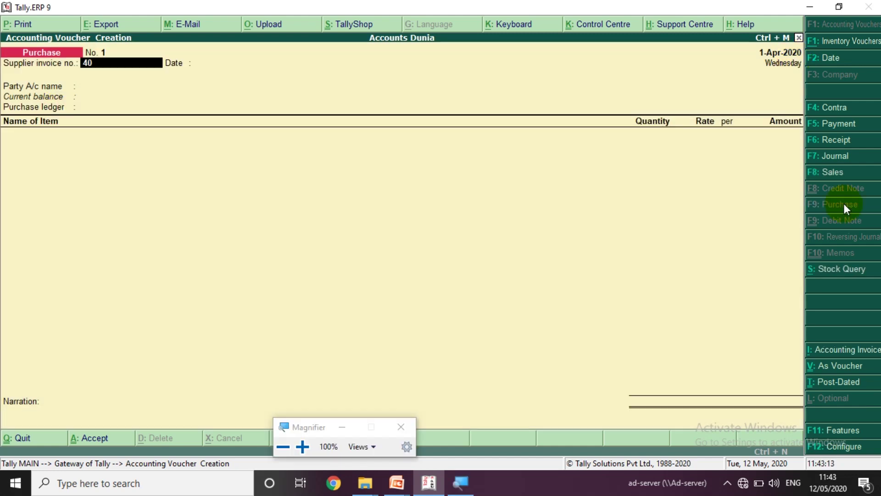
type("5")
key("Return")
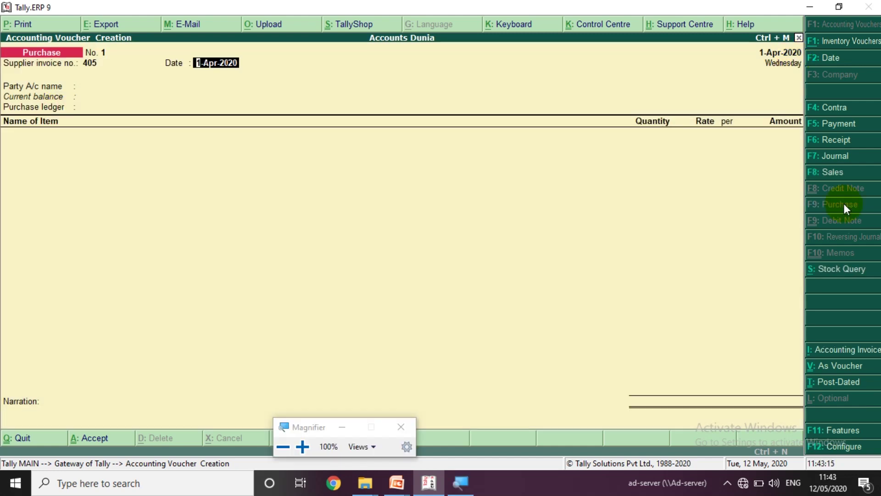
key("Return")
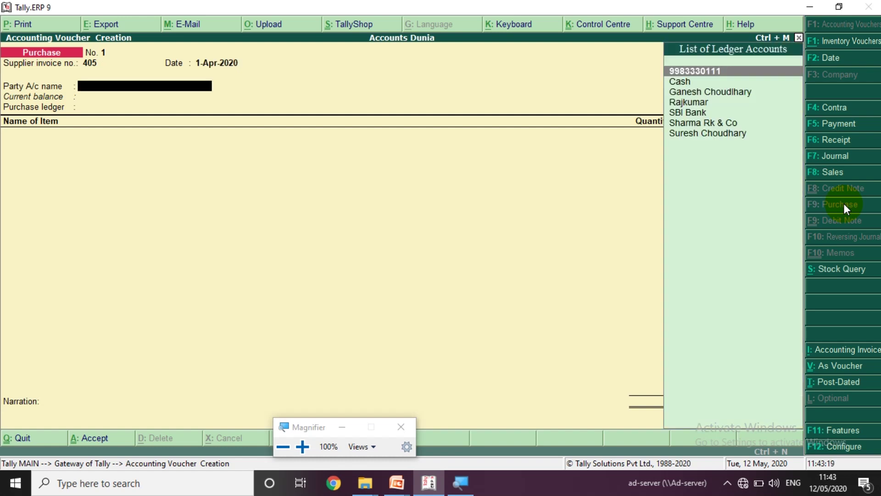
- Select the supplier as the party account and review its ledger details
type("Raj")
key("Return")
key("BackSpace")
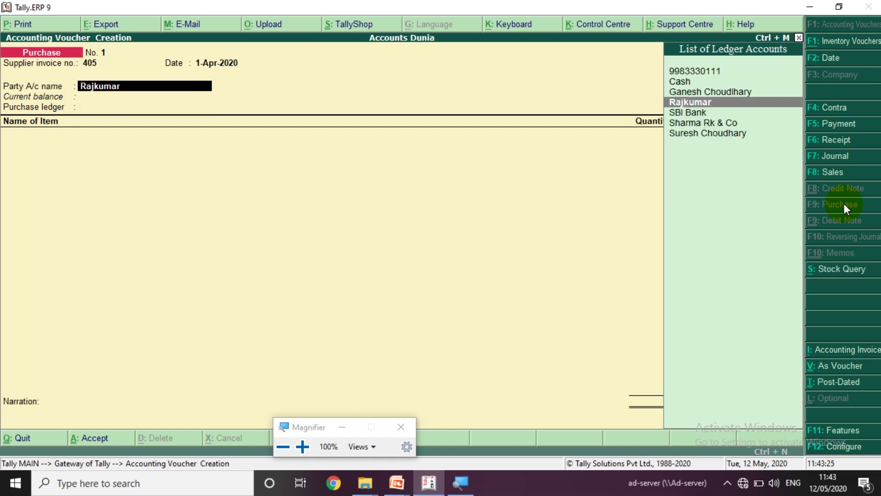
key("ctrl+Return")
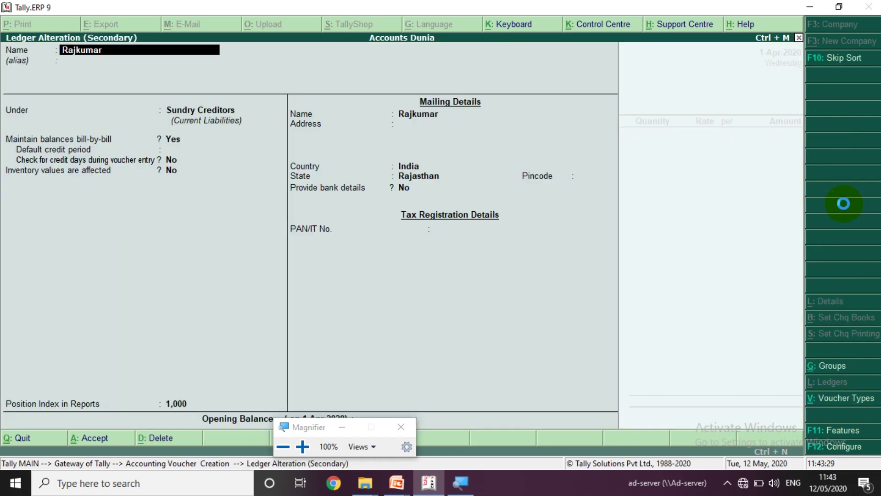
key("ctrl+a")
key("BackSpace")
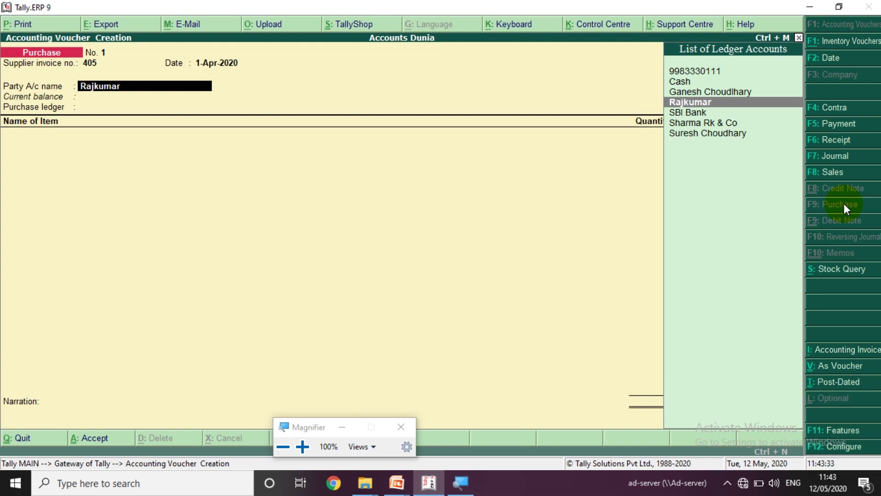
key("ctrl+Return")
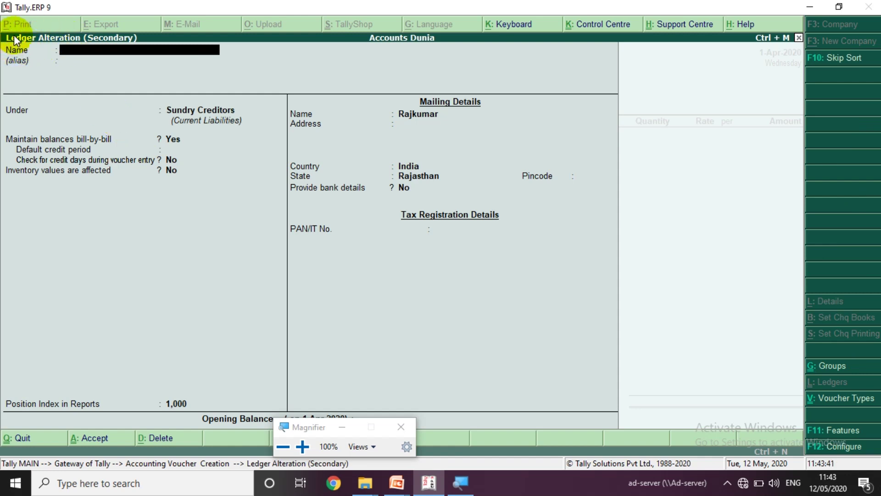
key("Escape")
key("Return")
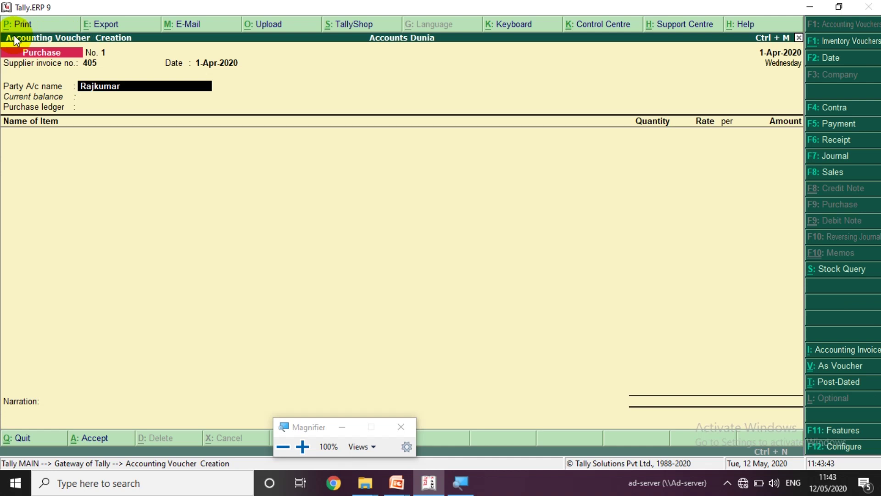
- Use the Purchases ledger and enter item Pen with quantity 25
key("Return")
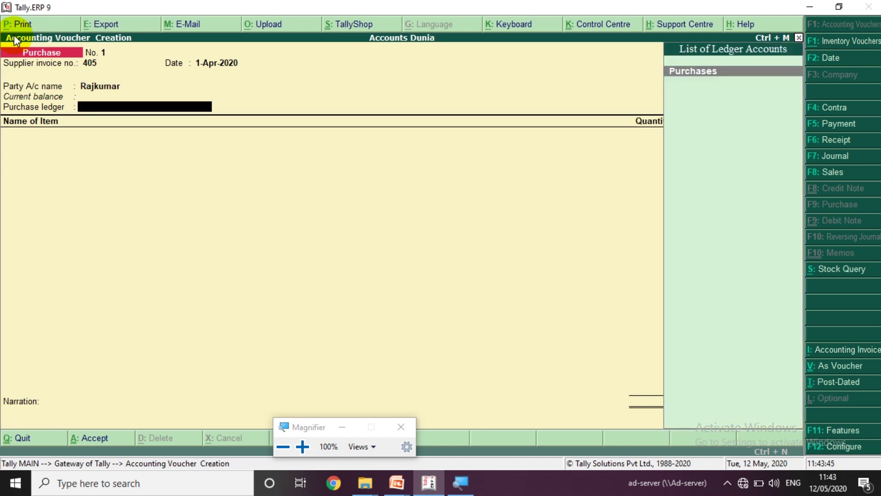
key("Return")
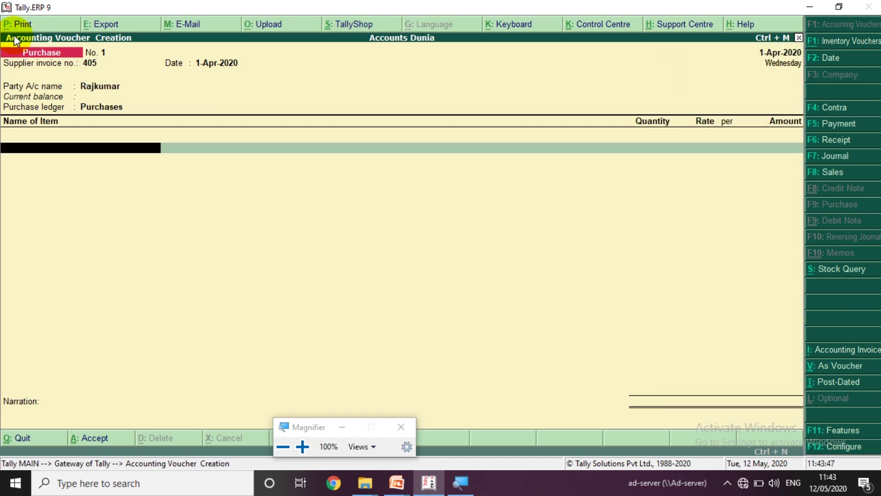
type("Pen")
key("Return")
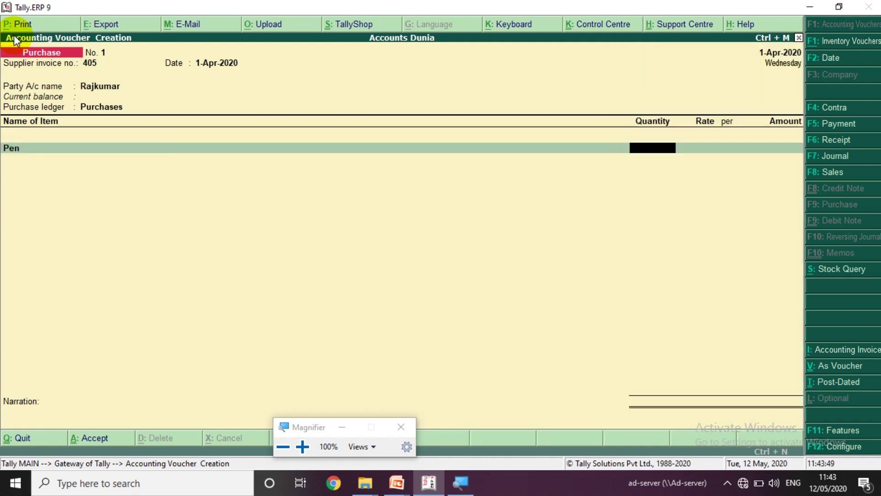
type("25")
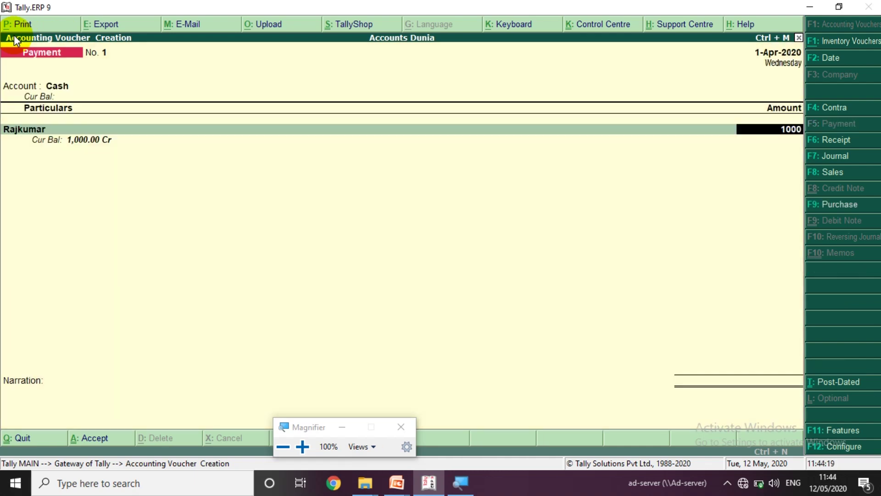
key("Return")
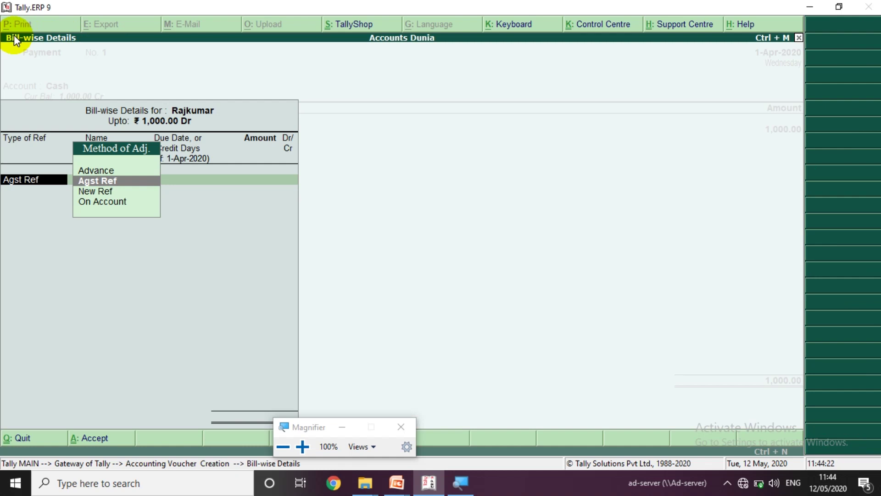
- Settle the cash payment against pending bill 405 for 1,000.00 Dr, reaching the Accept? prompt
key("Return")
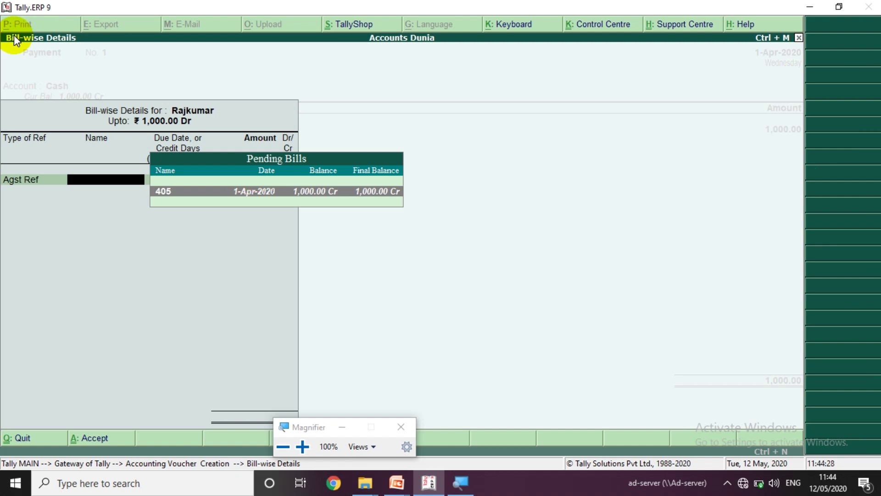
key("BackSpace")
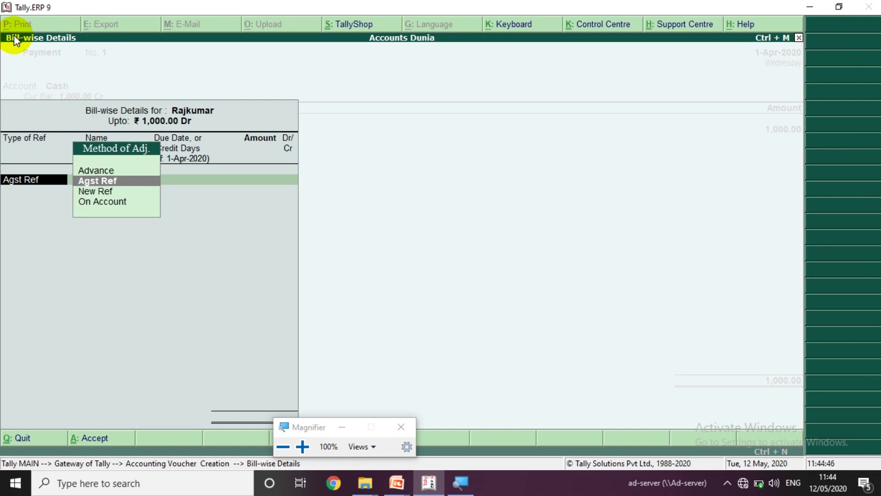
key("Return")
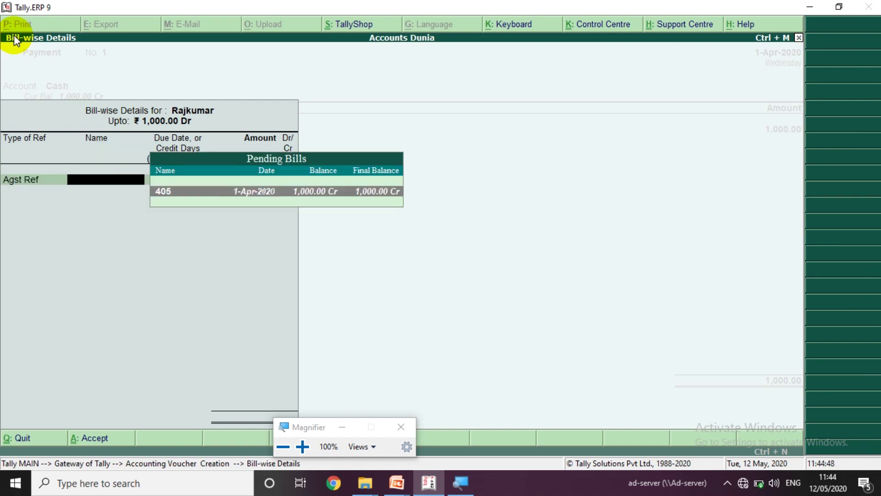
key("Return")
key("Return")
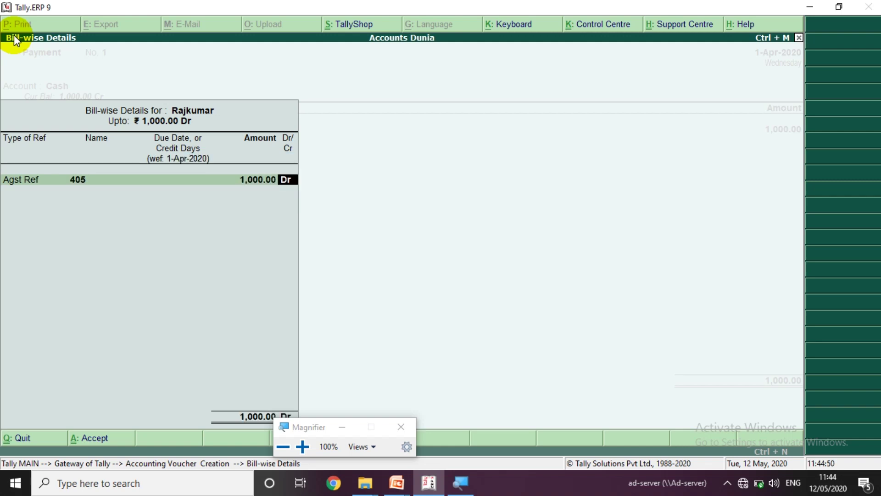
key("Return")
key("Return")
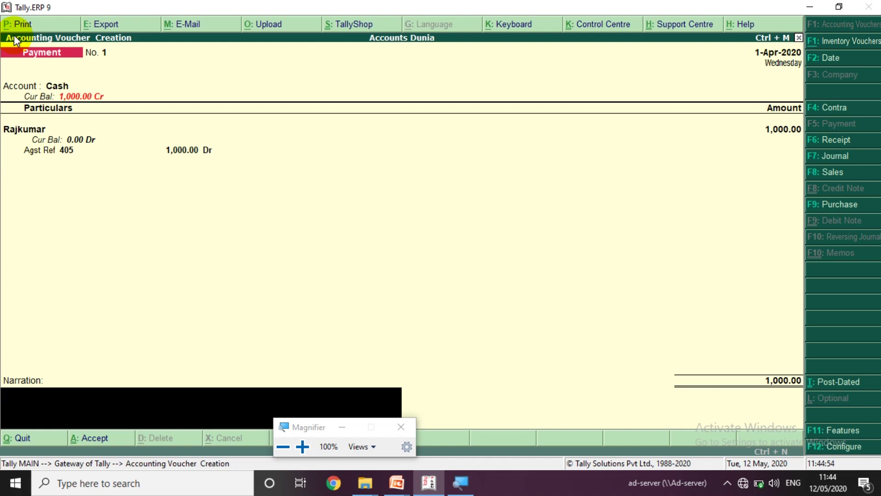
key("BackSpace")
key("BackSpace")
key("BackSpace")
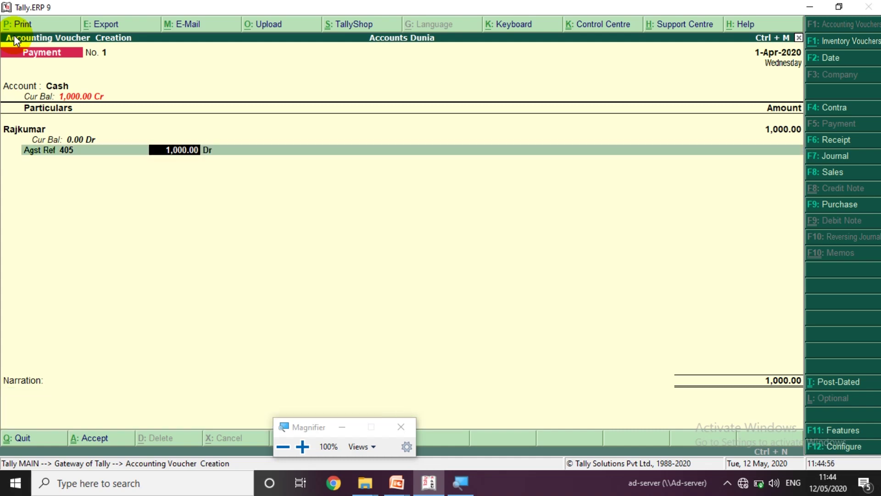
key("BackSpace")
key("Return")
key("Return")
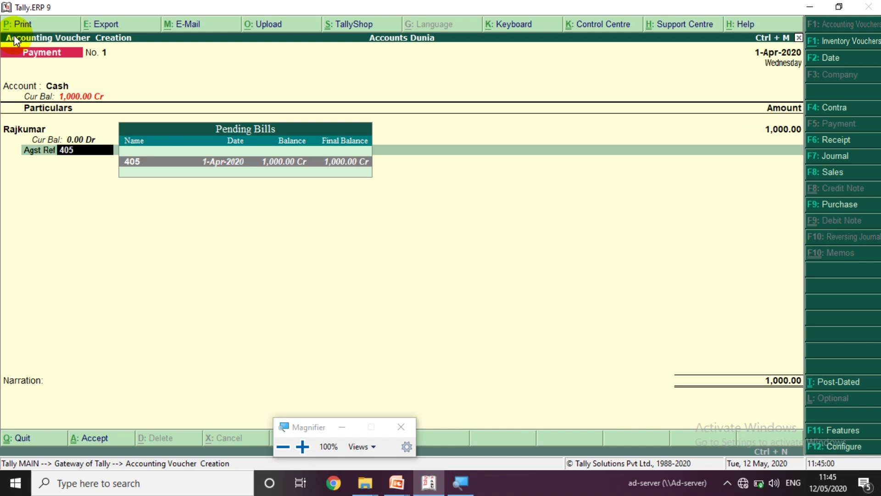
key("Return")
key("Return")
key("Return")
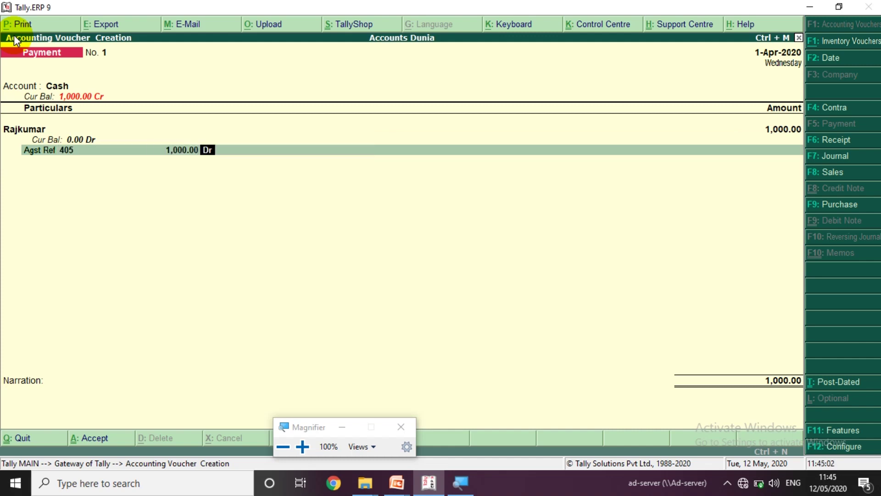
key("Return")
key("Return")
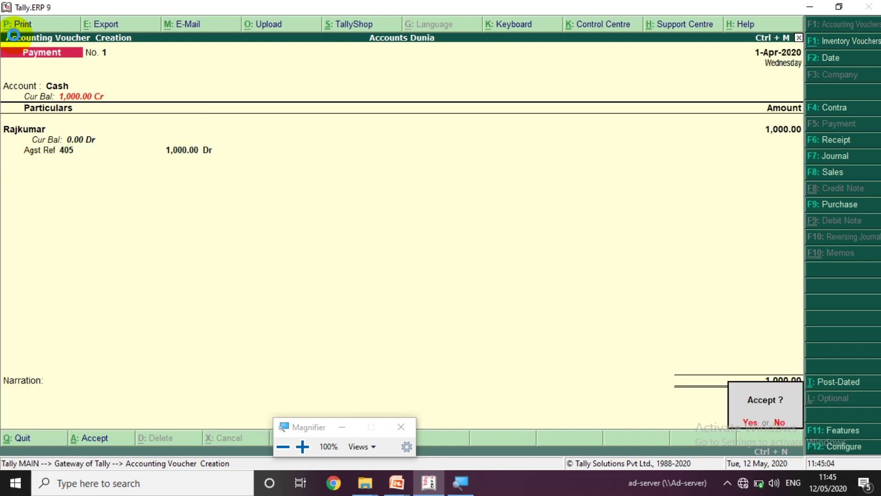
- Save the payment, then start a Receipt voucher with Cash account and the customer's ledger
key("Return")
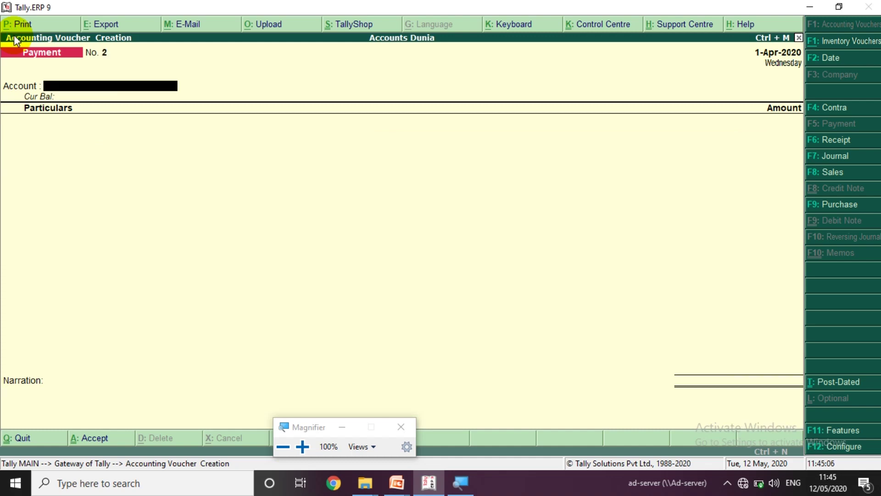
key("F6")
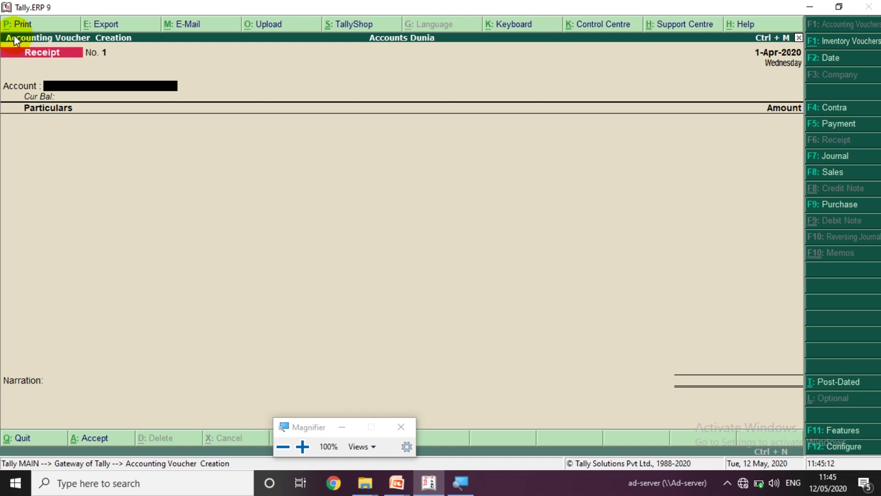
type("Cas")
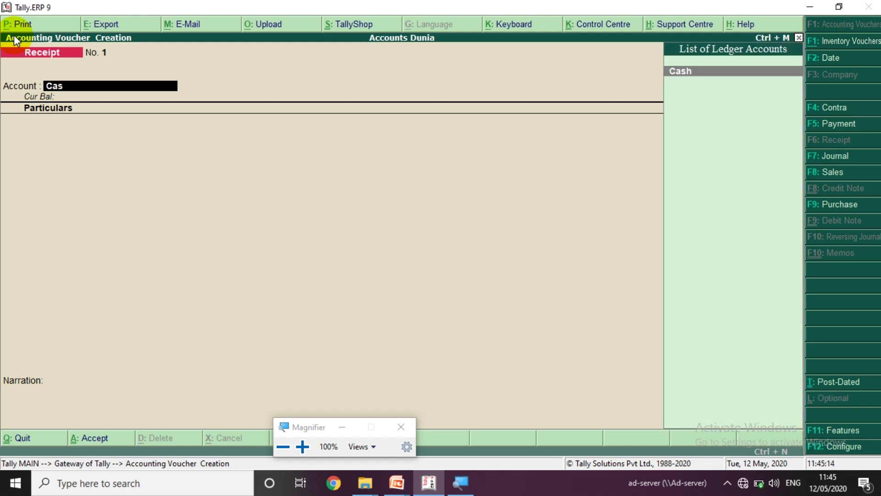
key("Return")
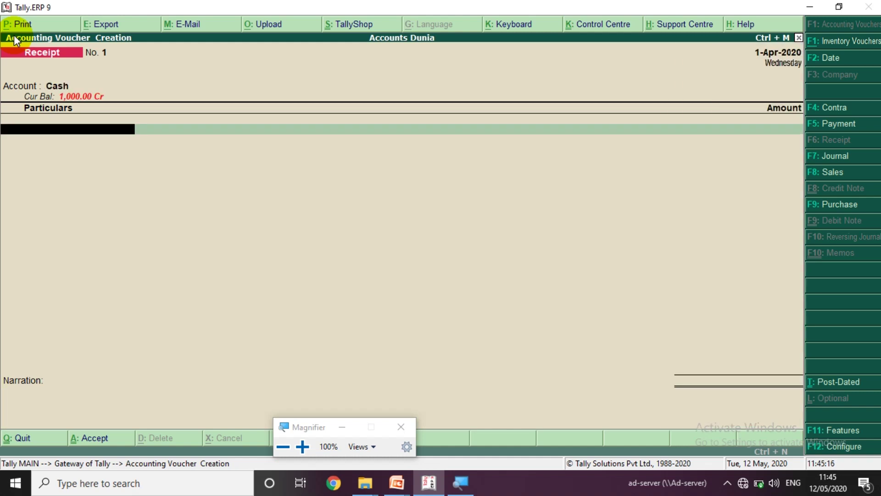
type("Gan")
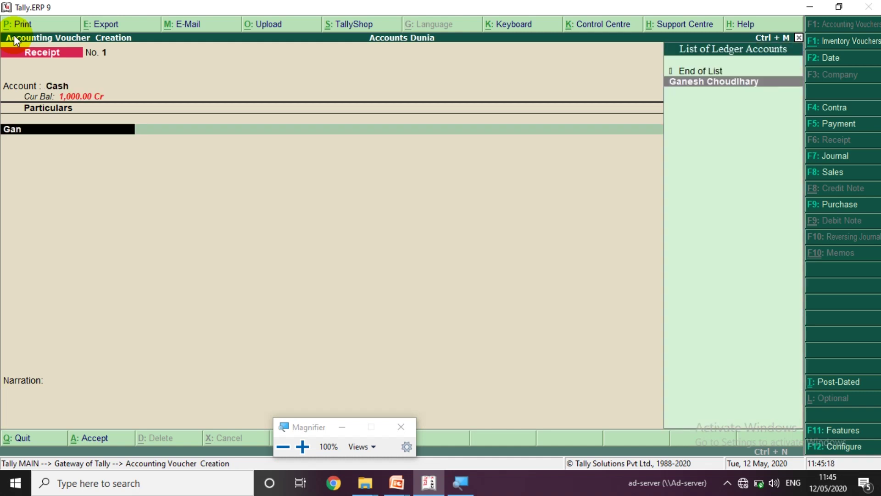
key("Return")
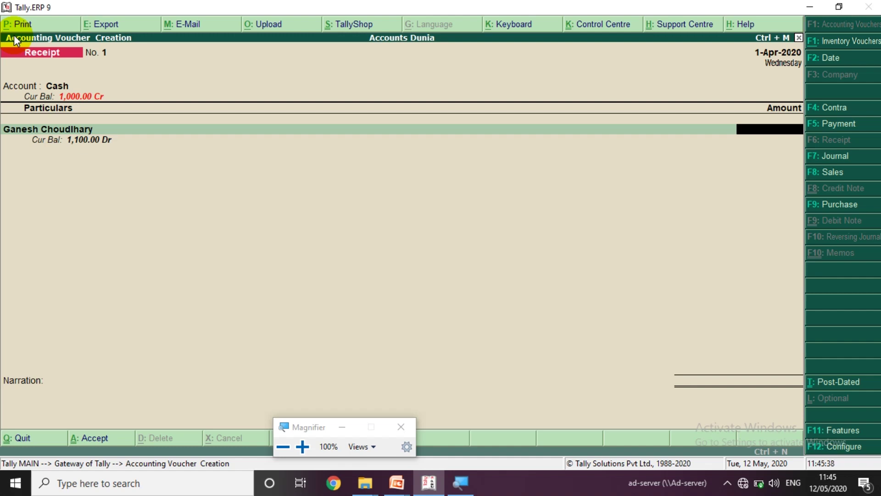
- Receive 1,100.00 from the customer against pending bill 1, up to the Accept? prompt
type("1")
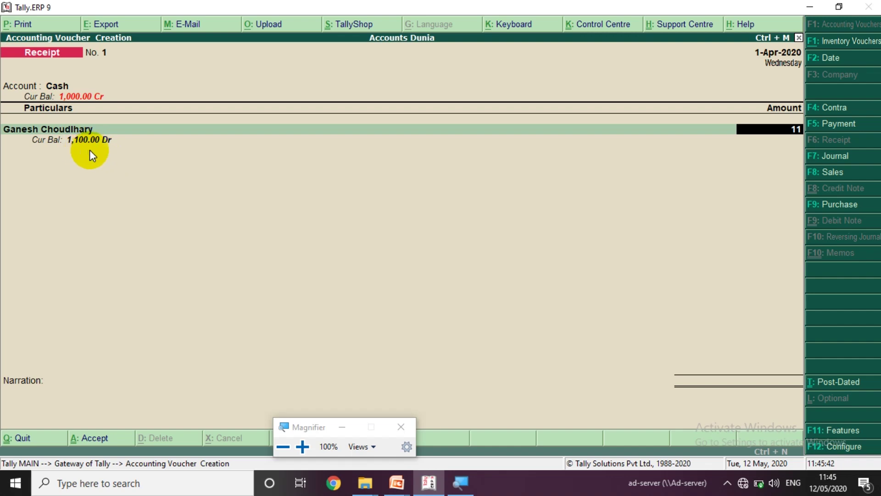
type(",100")
key("Return")
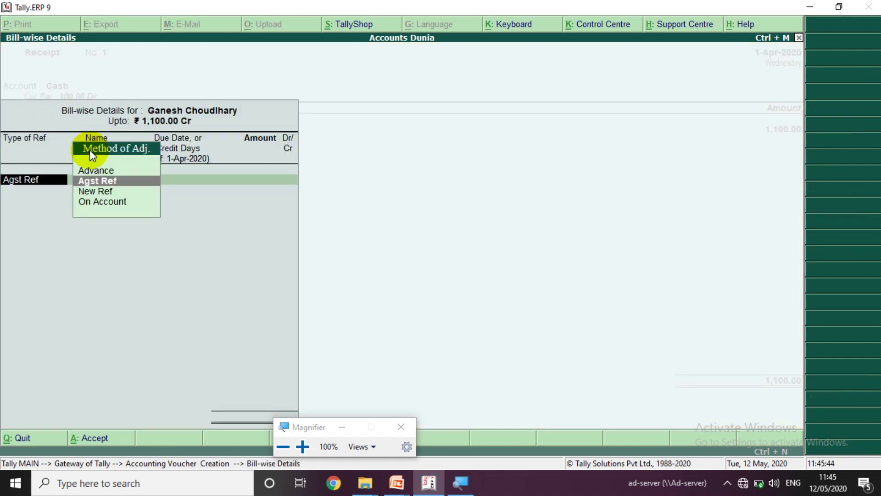
key("Return")
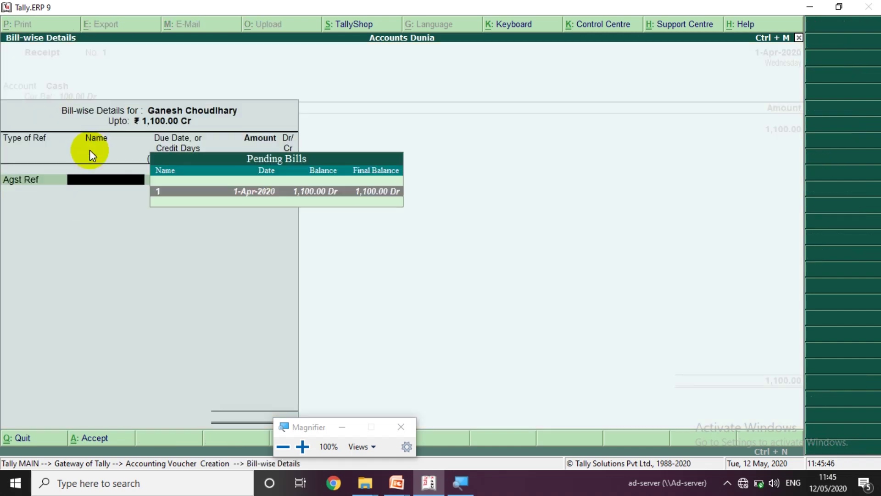
key("Return")
key("Return")
key("Return")
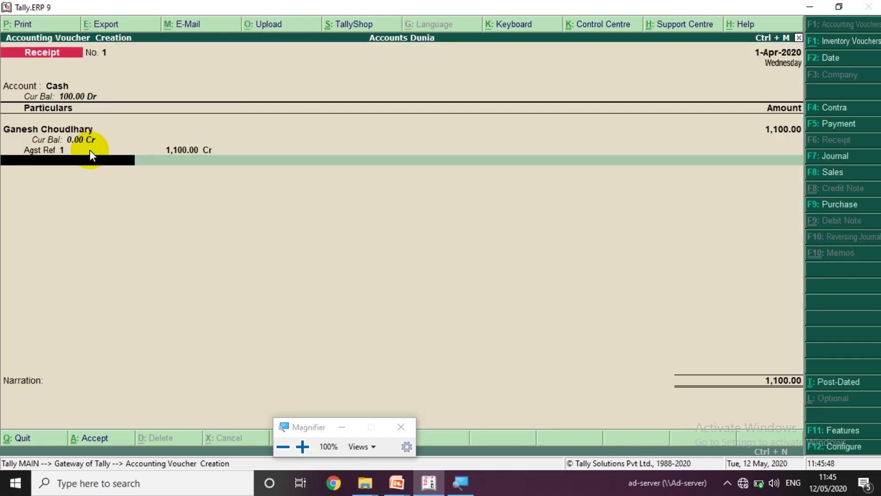
key("Return")
key("Return")
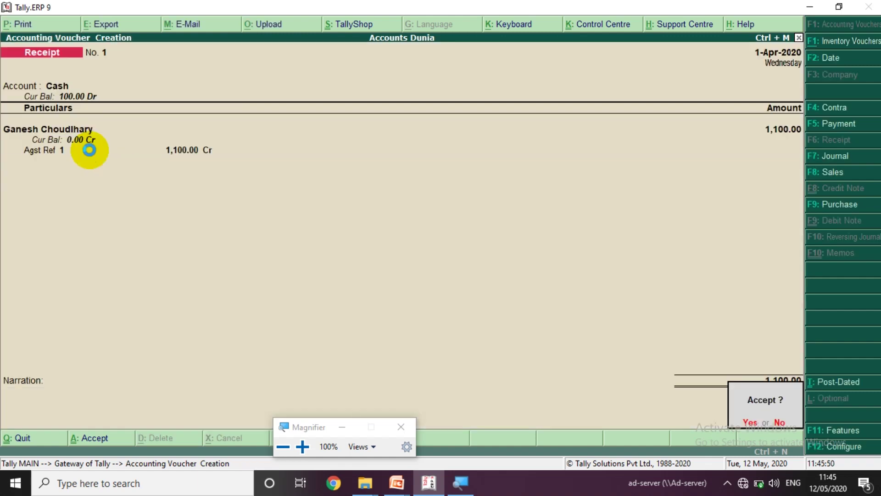
key("Return")
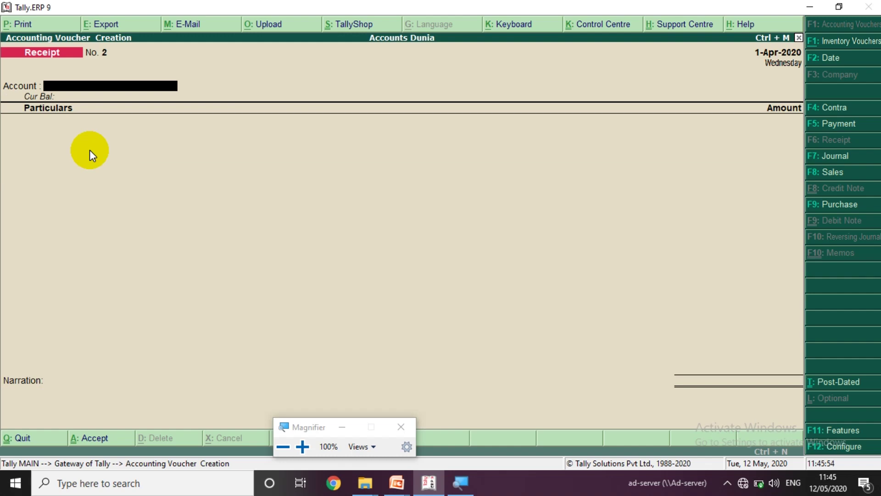
- Check the transaction list slide, then switch to a blank Contra voucher
key("alt+Tab")
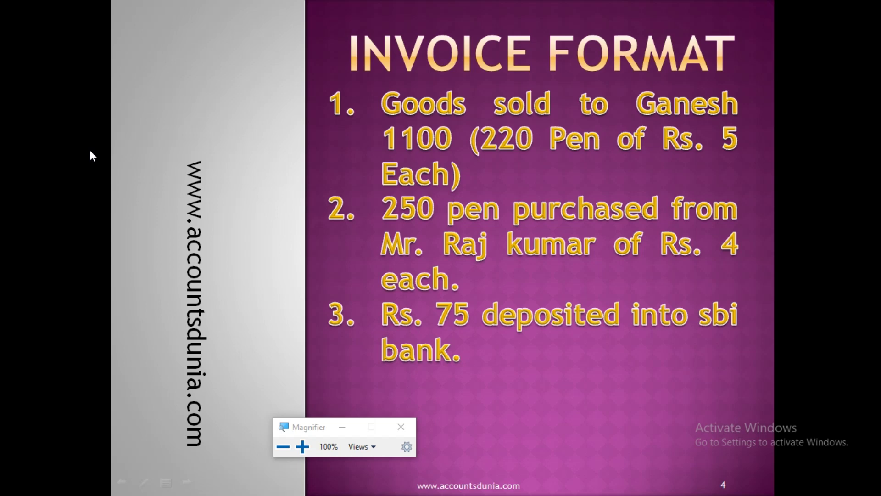
key("alt+Tab")
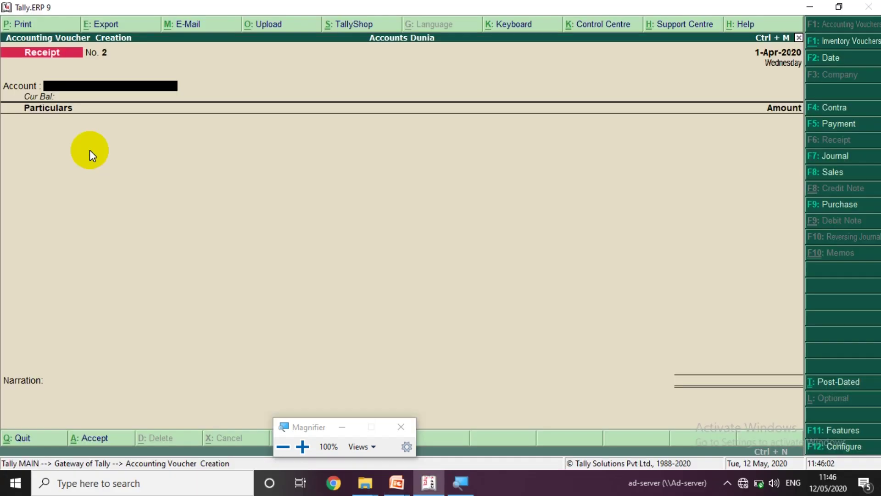
key("F4")
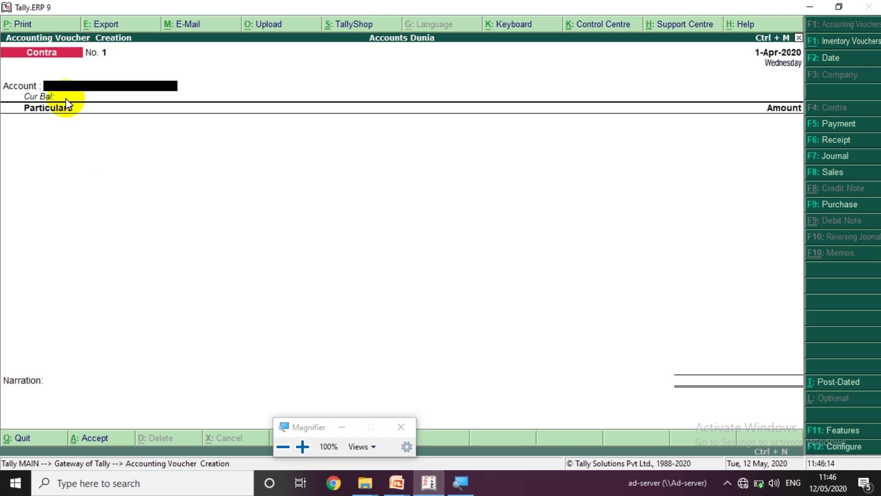
- Enter a 75.00 contra deposit from Cash into SBI Bank
type("sb")
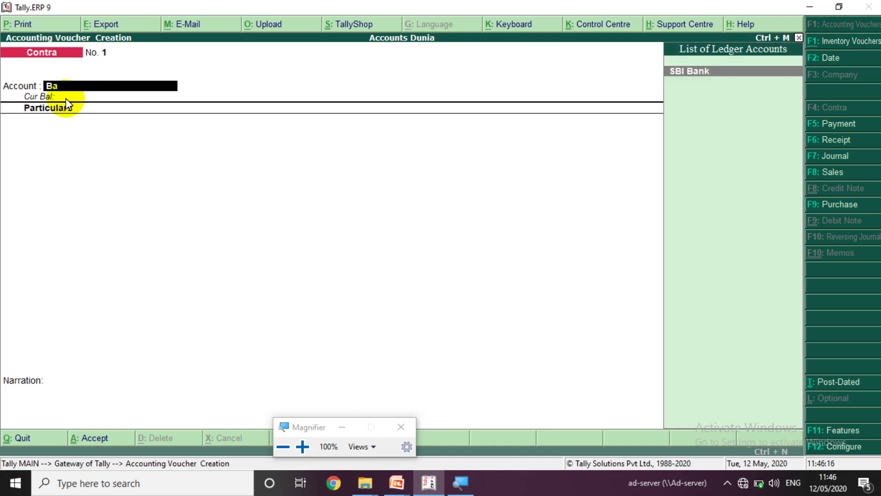
key("Return")
type("c")
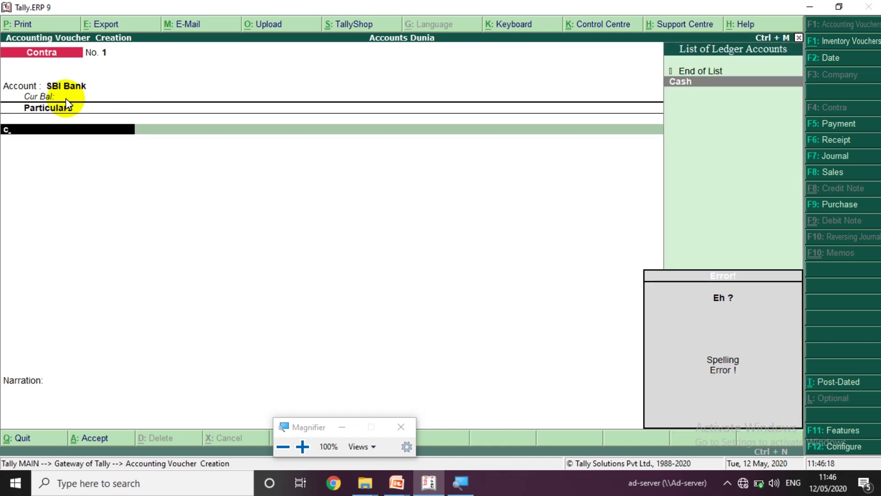
key("Return")
type("75")
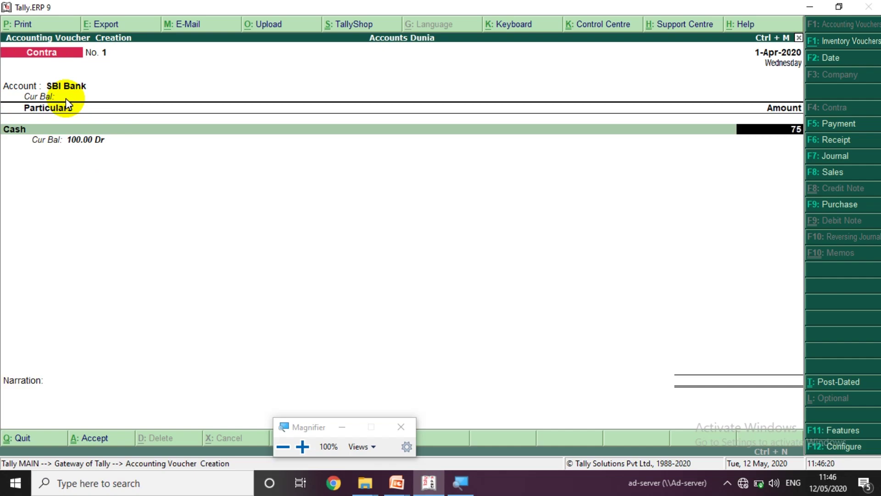
key("Return")
key("alt+Tab")
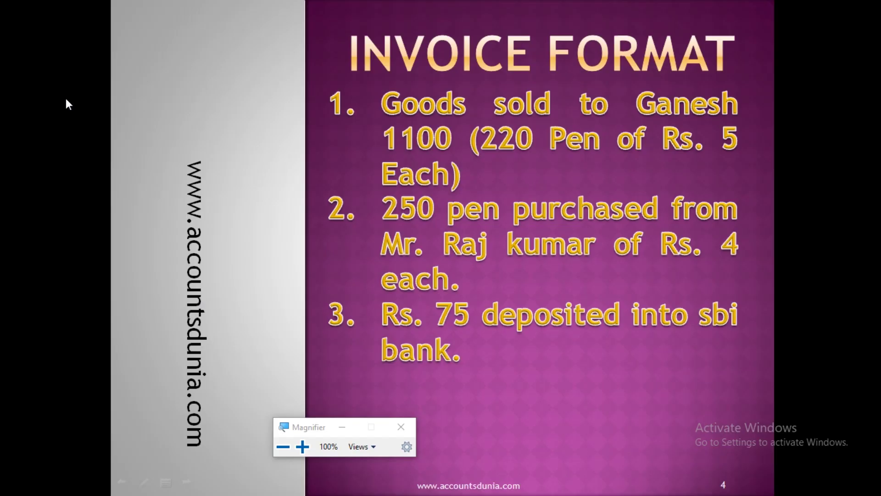
key("alt+Tab")
- Save Contra voucher No. 1 and check the transaction list slide
key("Return")
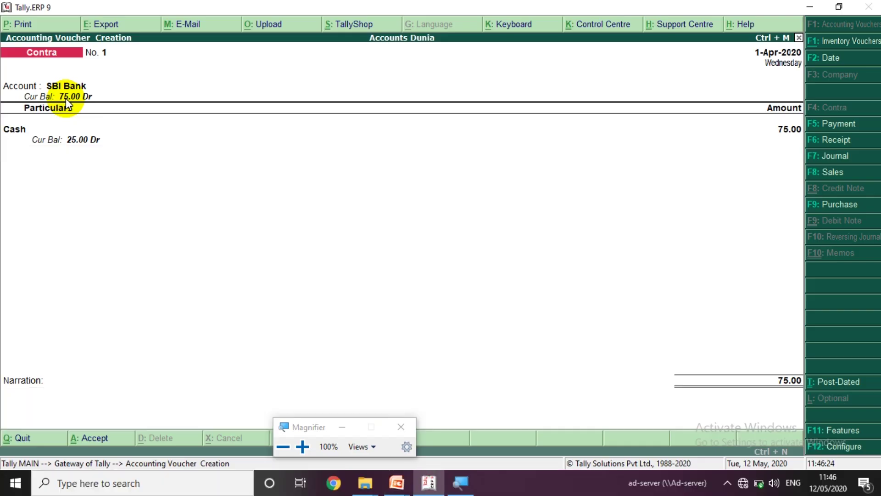
key("Return")
key("y")
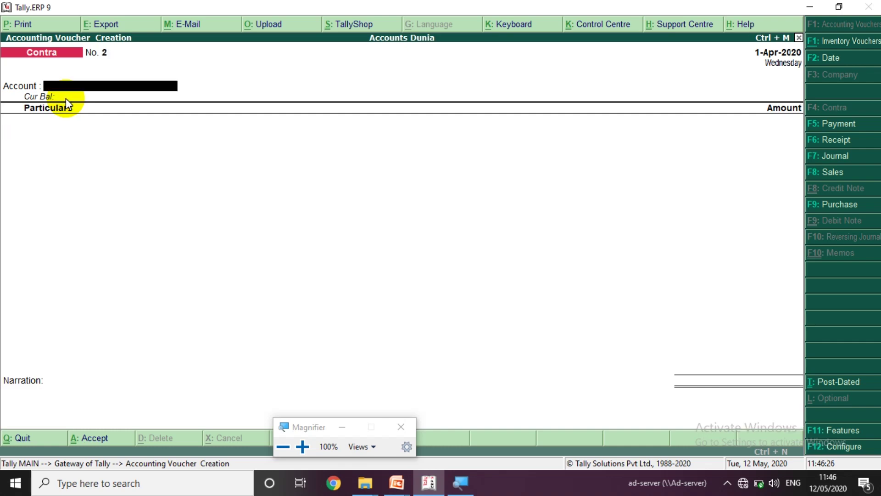
key("alt+Tab")
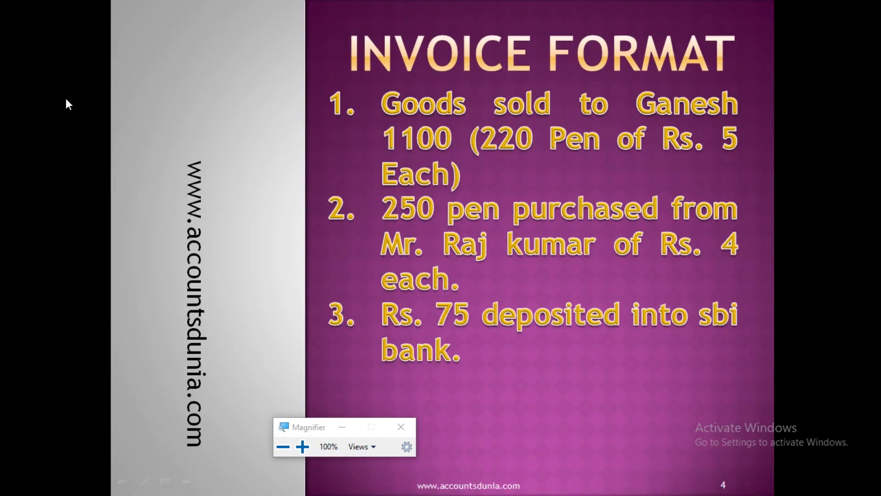
key("alt+Tab")
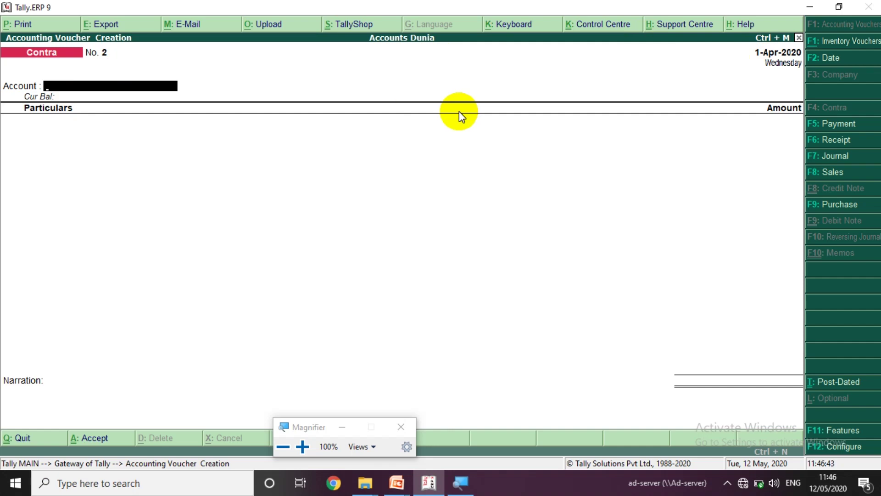
- Reveal the fourth transaction on the slide, then switch the new voucher to Journal
key("alt+Tab")
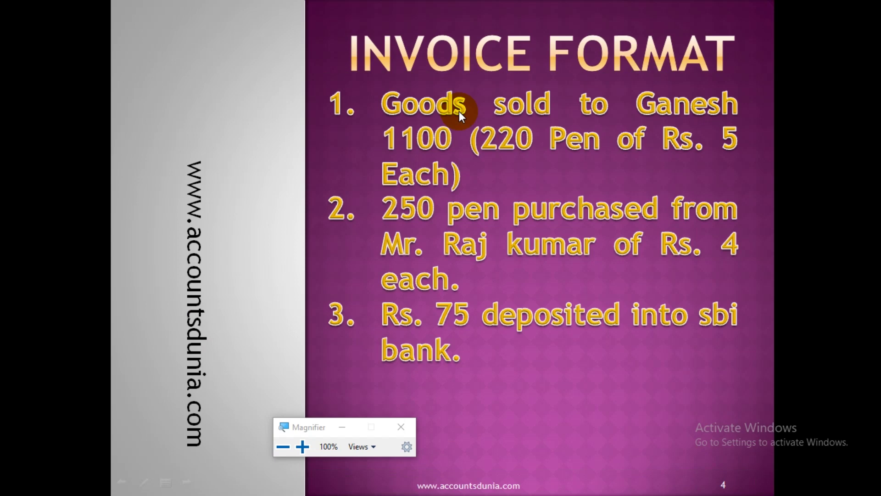
left_click(459, 111)
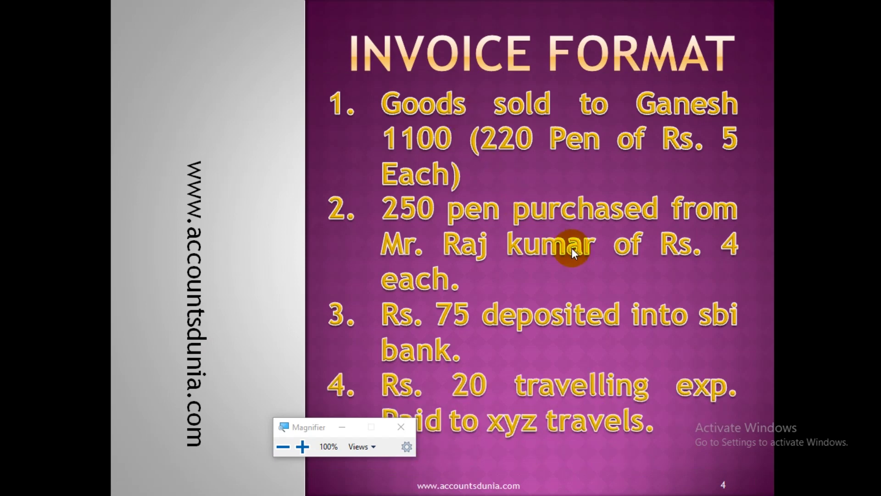
left_click(343, 427)
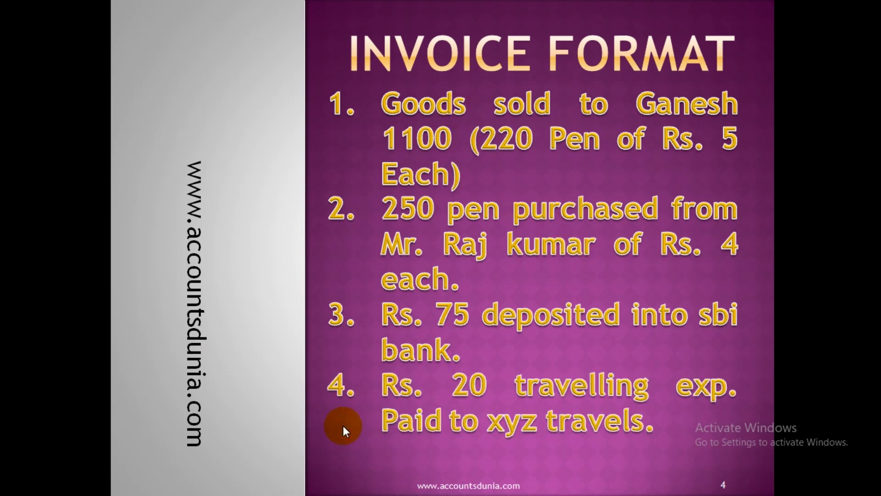
key("alt+Tab")
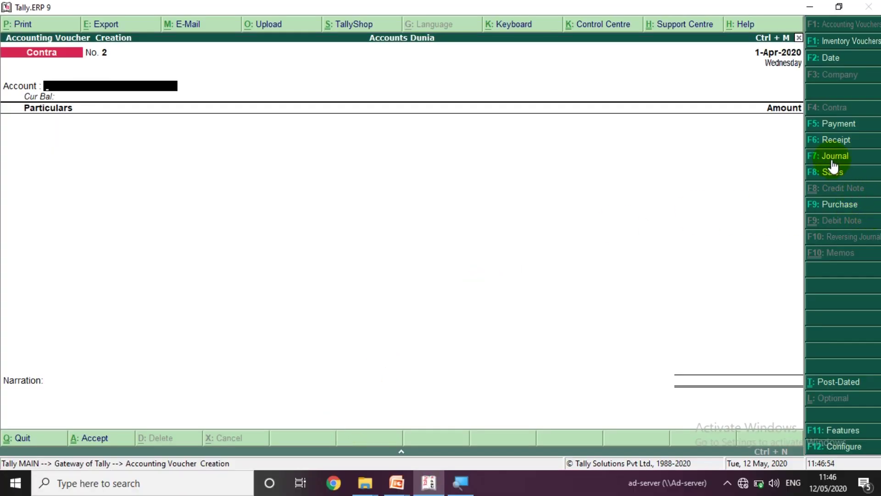
left_click(831, 159)
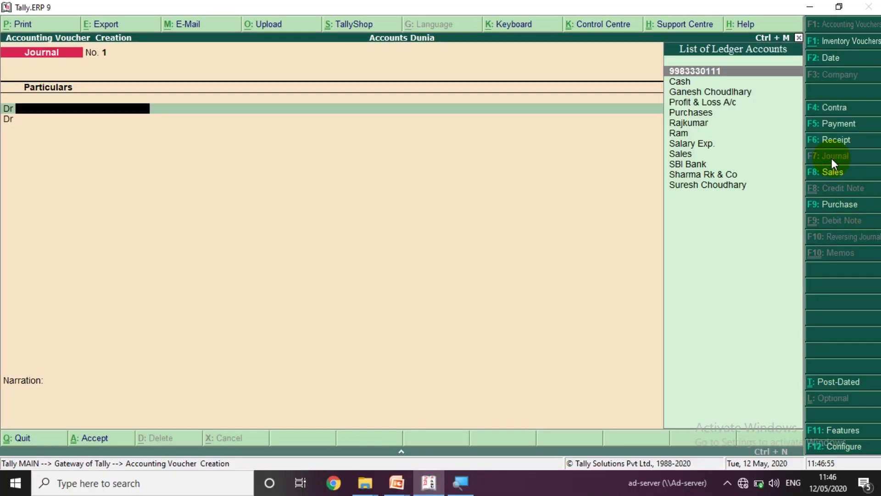
- Check the slide, then open secondary Ledger Creation from the Journal's debit ledger field
key("alt+Tab")
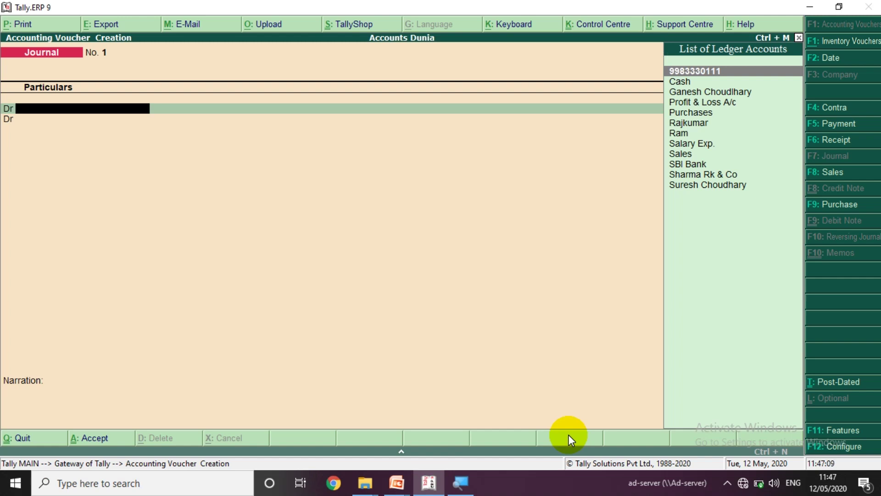
type("t")
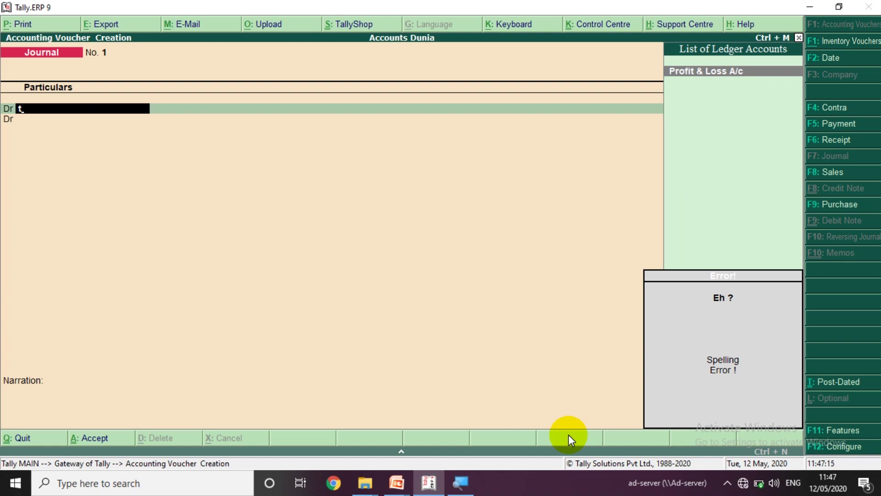
key("alt+c")
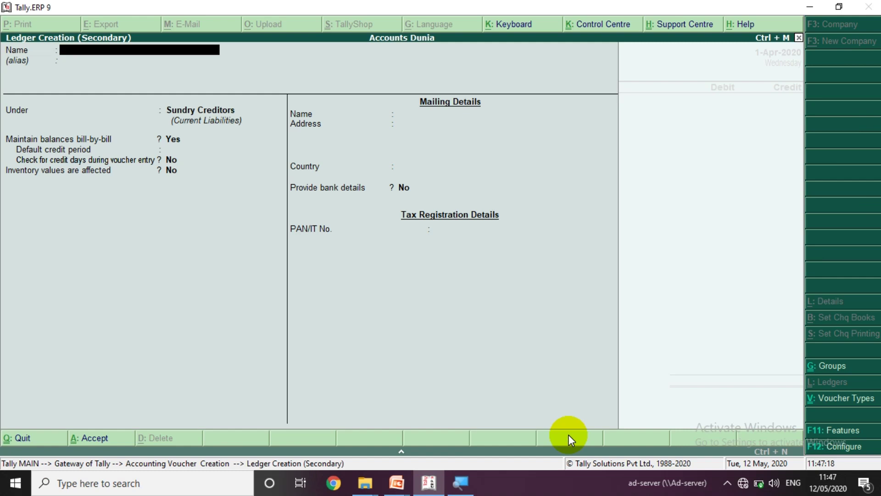
- Create ledger 'Travelling Exp.' under Indirect Expenses, inventory unaffected, type Not Applicable, and save it
type("Travelling Exp.")
key("Return")
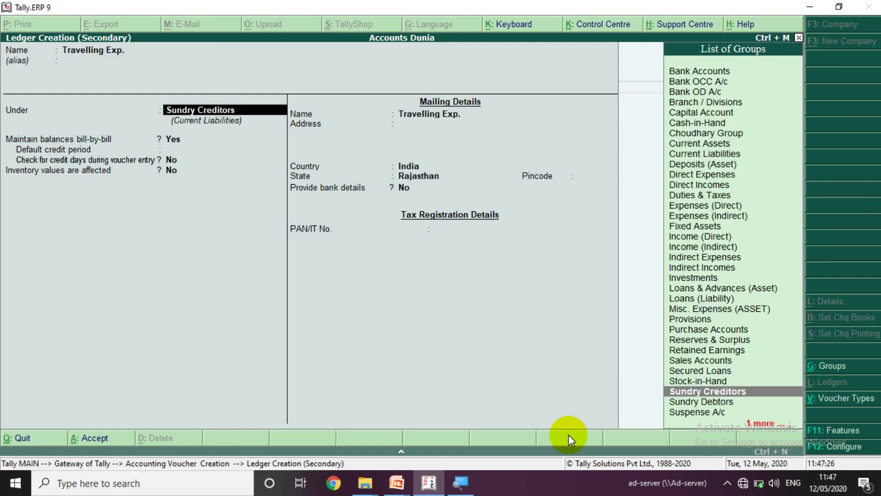
type("Ind")
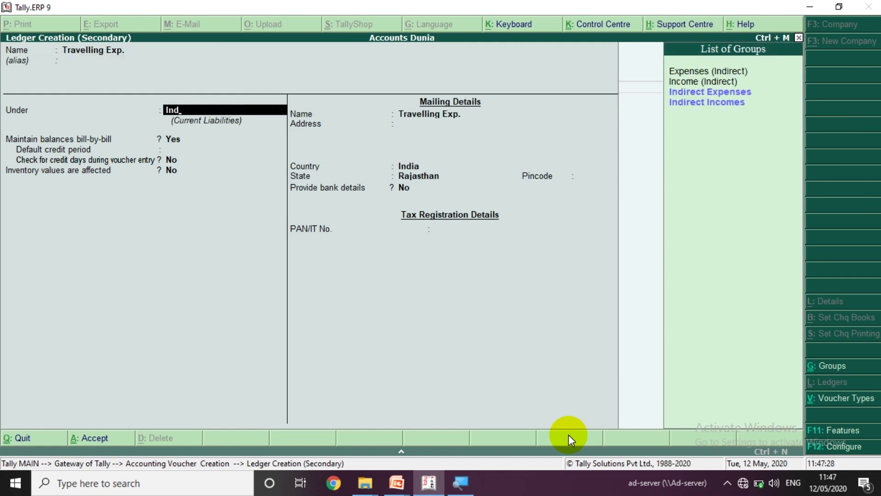
key("Return")
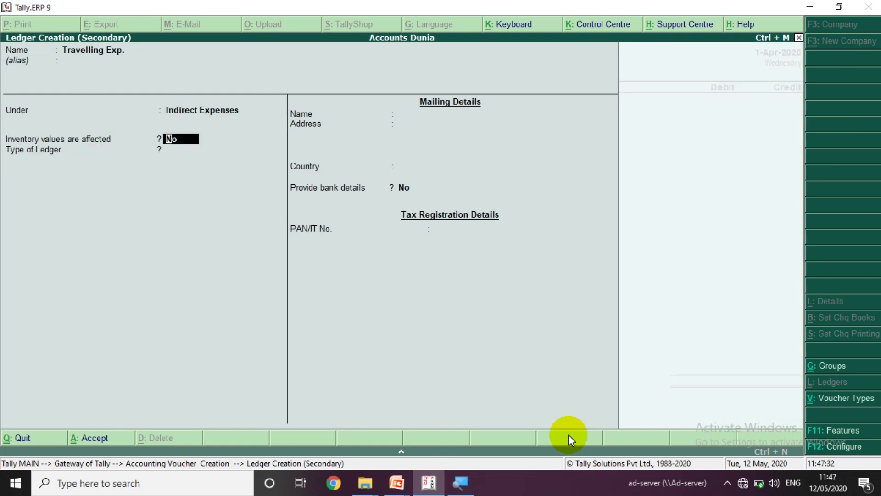
key("Return")
key("Return")
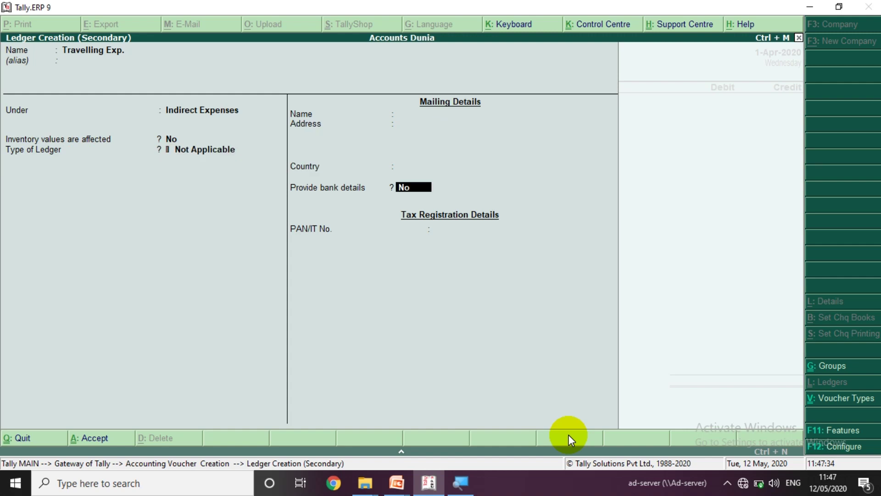
key("Return")
key("Return")
key("Return")
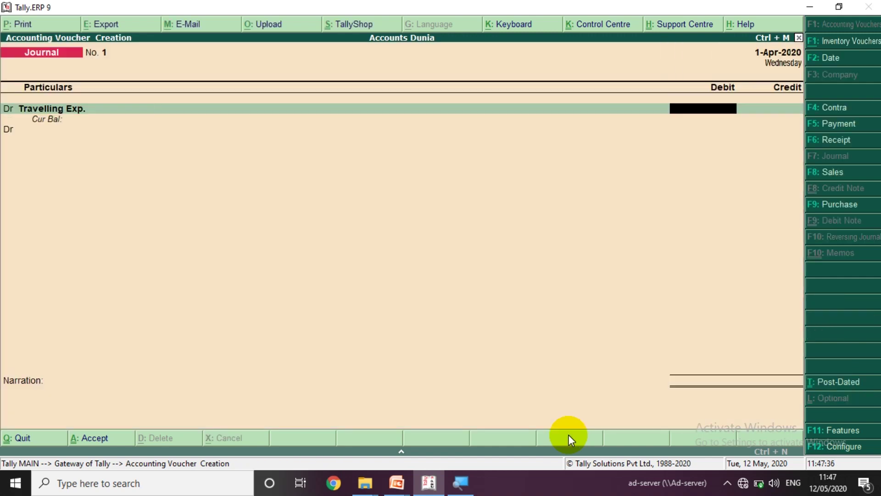
- Settle the 20.00 SBI Bank payment to Xyz Travels against bill 1 and finish the voucher
key("alt+Tab")
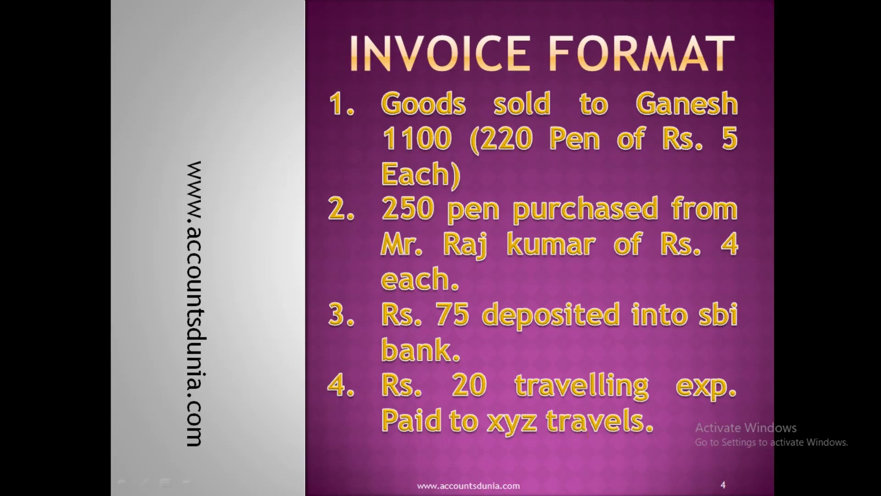
key("alt+Tab")
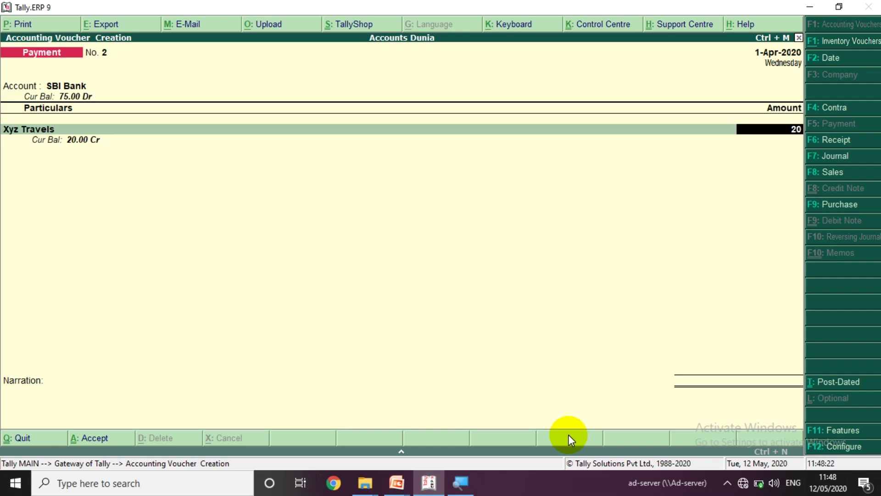
key("Return")
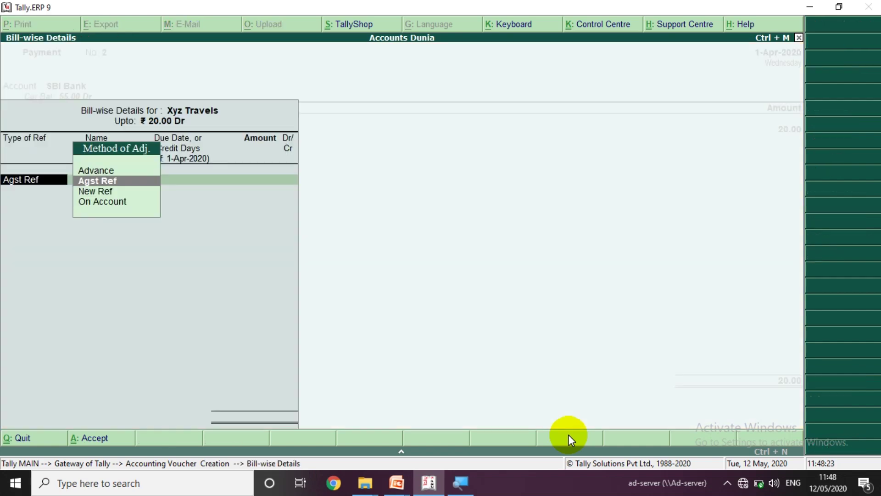
key("Return")
key("Return")
key("Return")
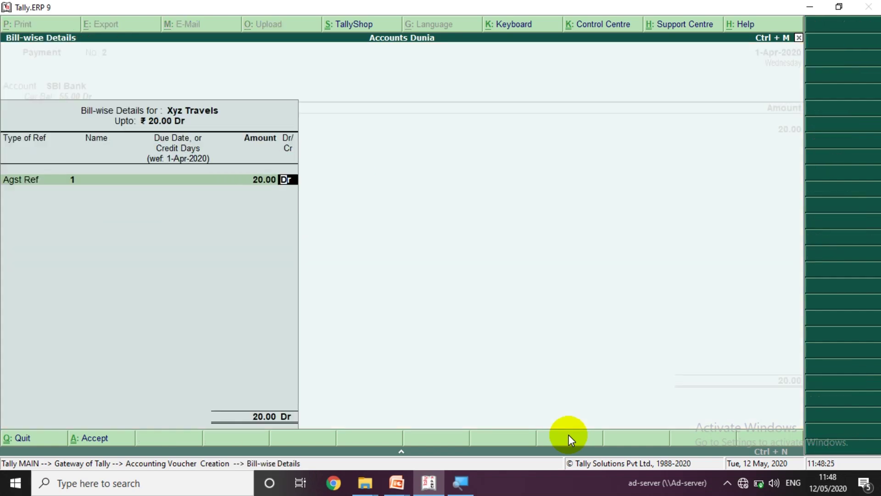
key("Return")
key("Return")
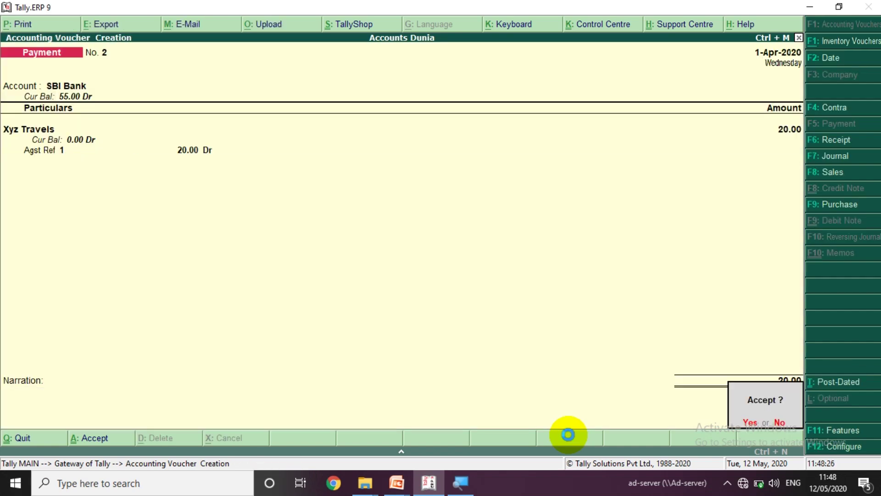
key("Return")
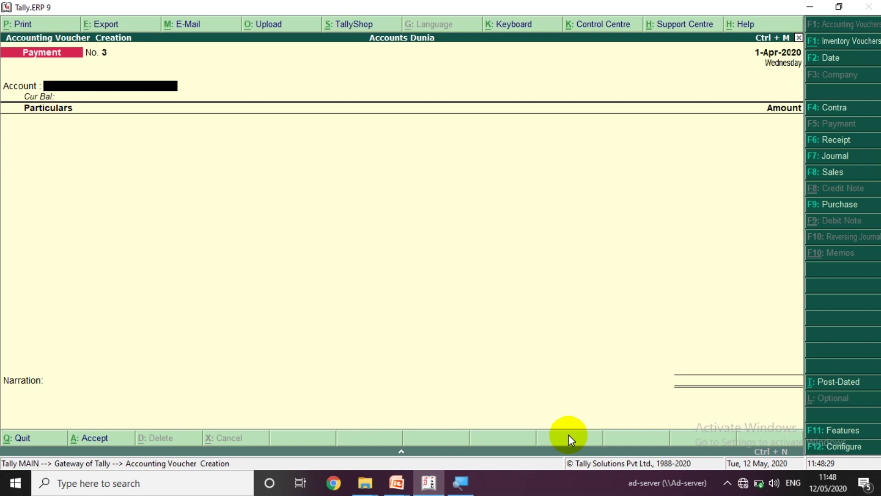
- Check the next slide, then leave voucher entry for the Gateway of Tally
key("alt+Tab")
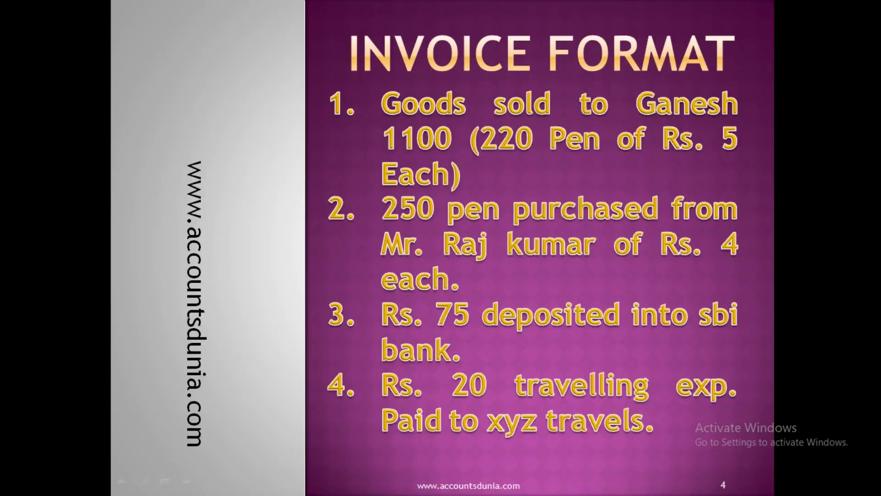
key("Right")
key("alt+Tab")
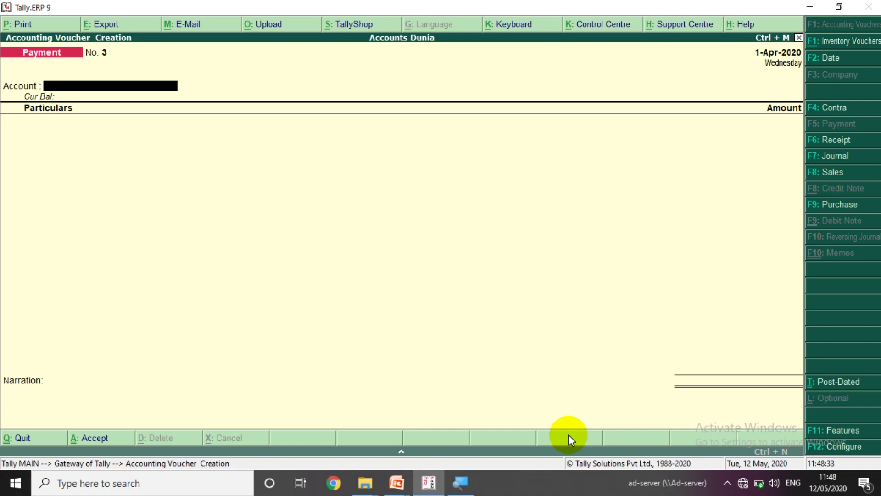
key("Escape")
key("y")
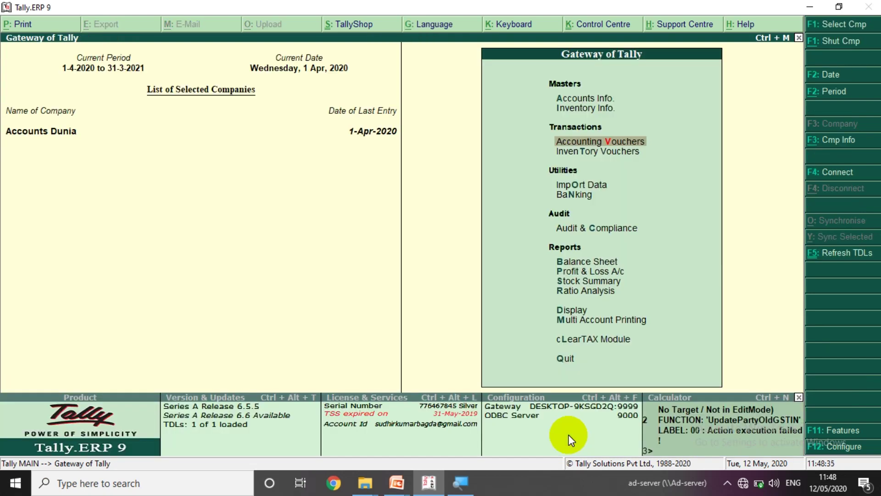
key("d")
key("d")
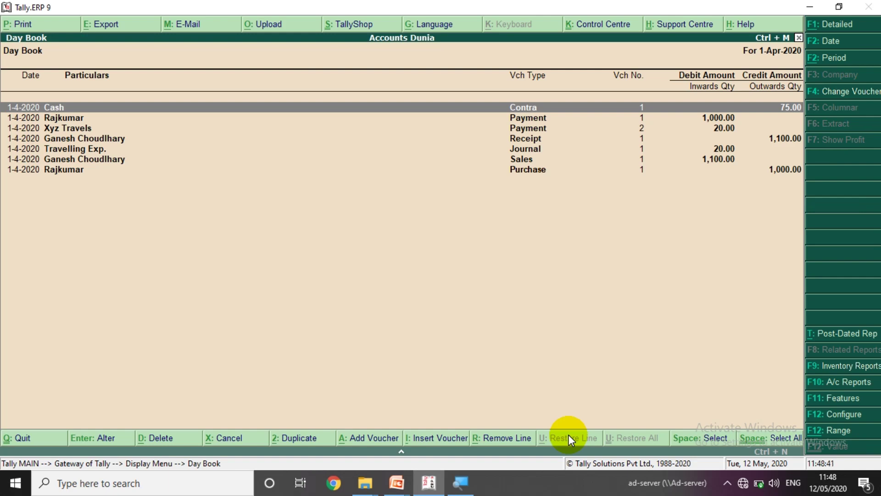
key("Escape")
key("Down")
key("Escape")
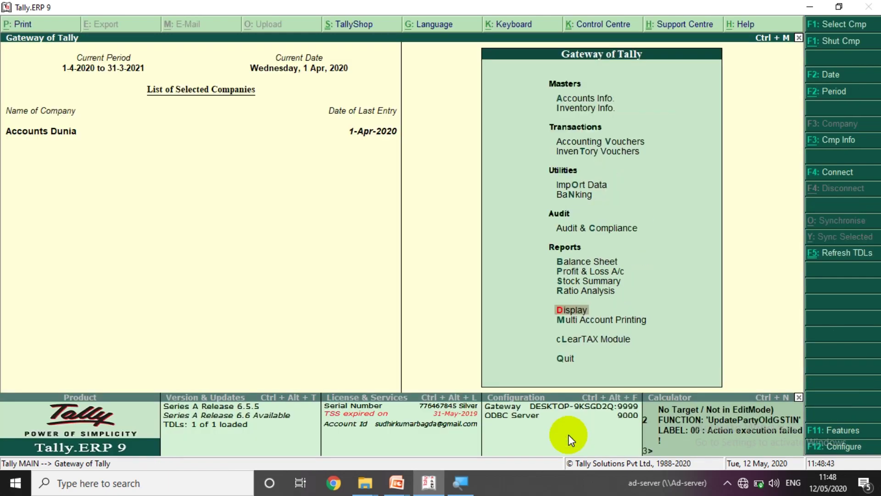
key("Up")
key("Up")
key("Up")
- Open the Profit & Loss A/c and drill into Closing Stock to see its stock items
key("Return")
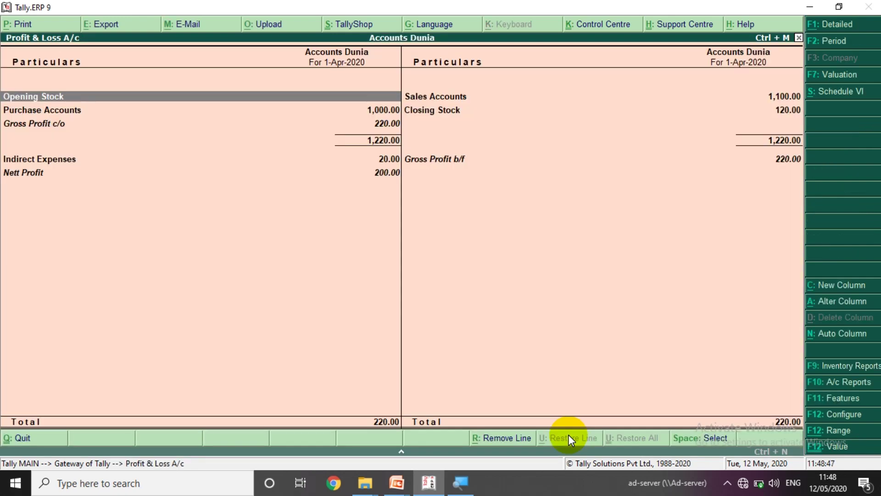
key("Right")
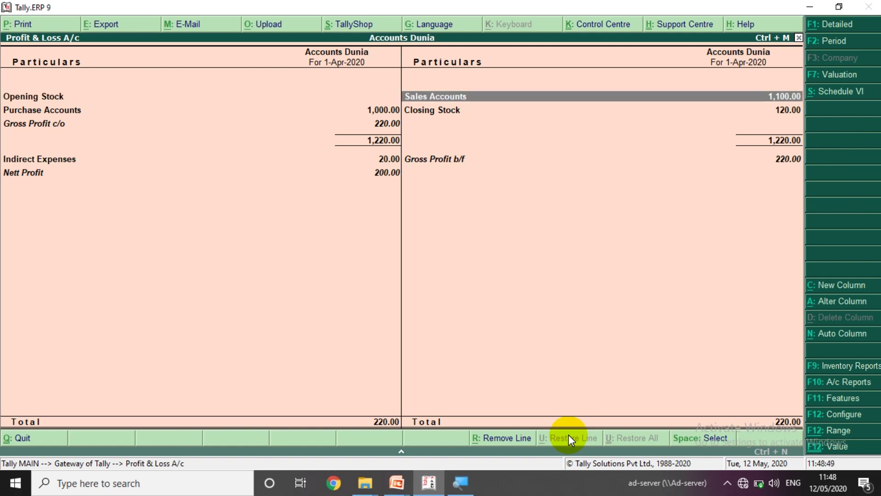
key("Left")
key("Down")
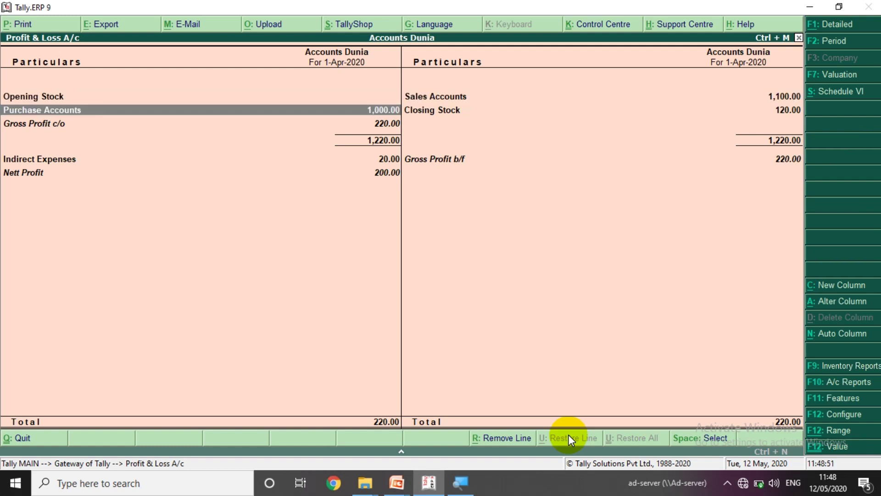
key("Right")
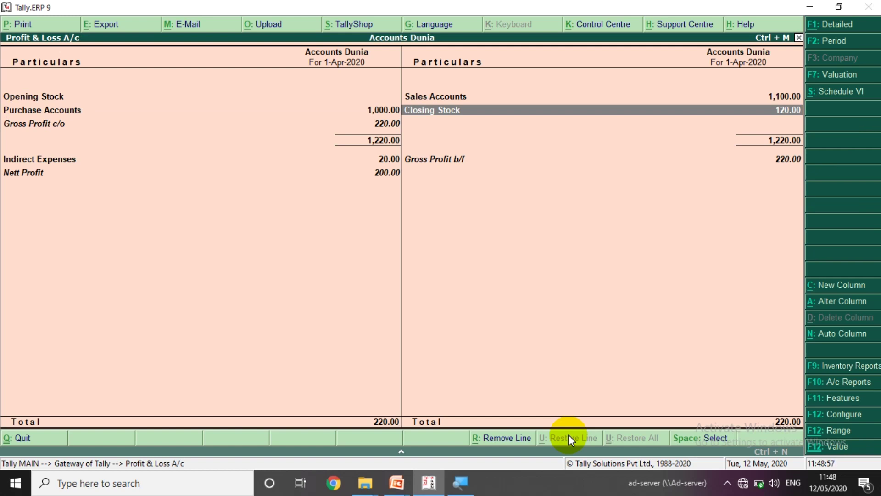
key("Return")
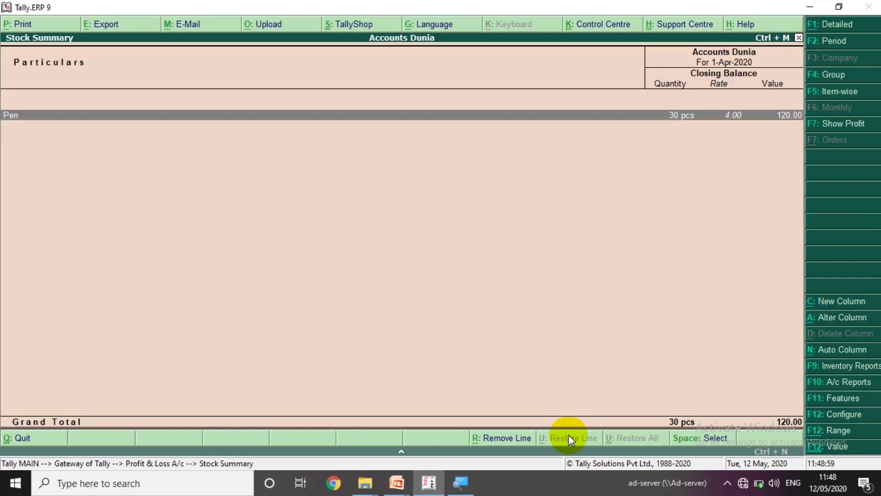
key("Escape")
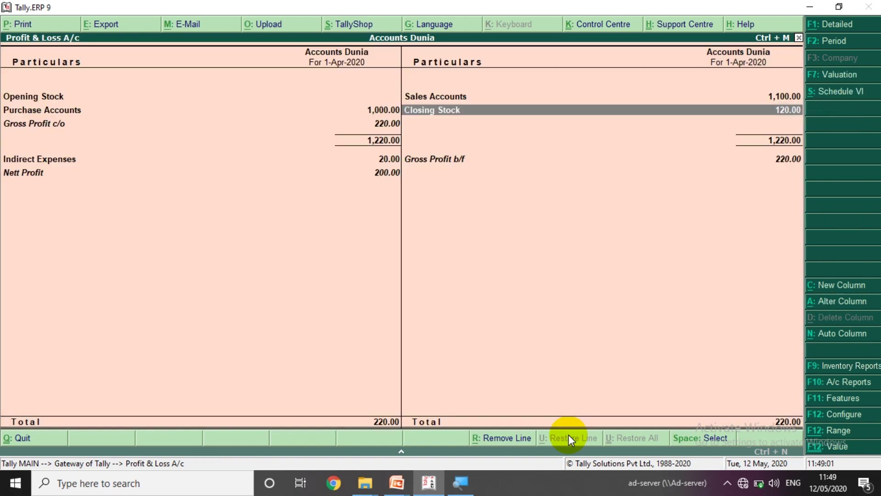
key("Left")
- Check Gross Profit c/o and b/f and the Indirect Expenses breakdown, then close the report
key("Down")
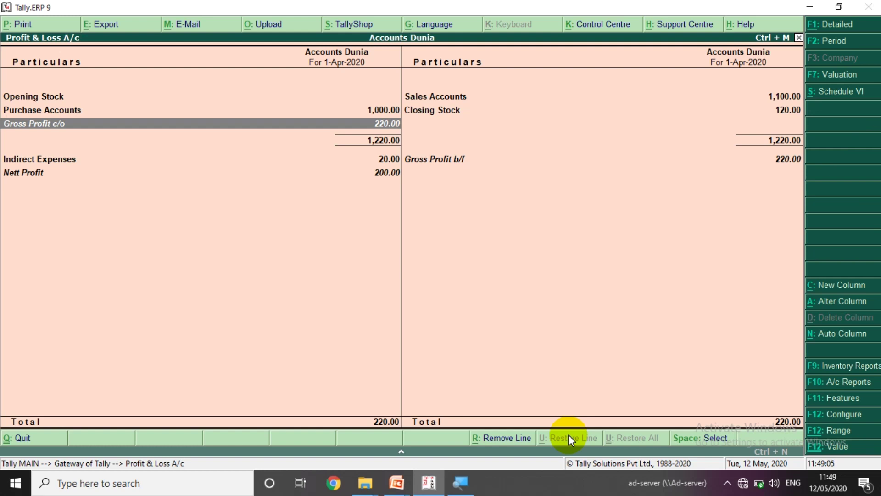
key("Right")
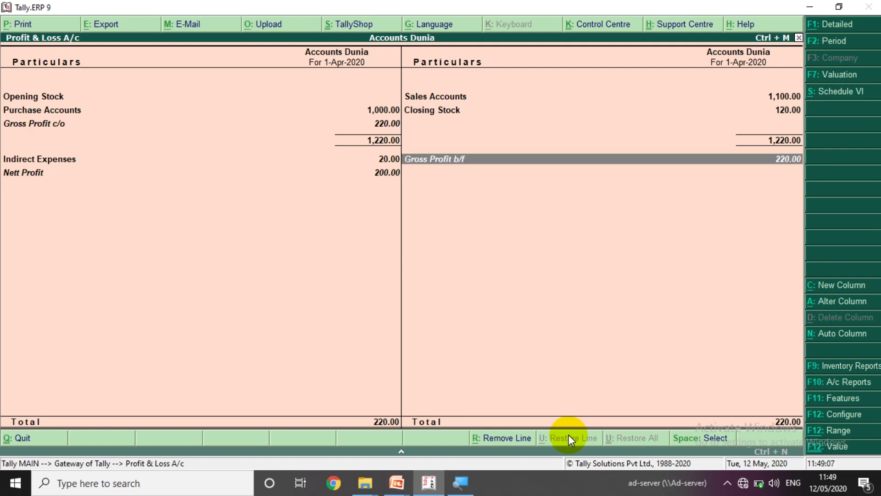
key("Up")
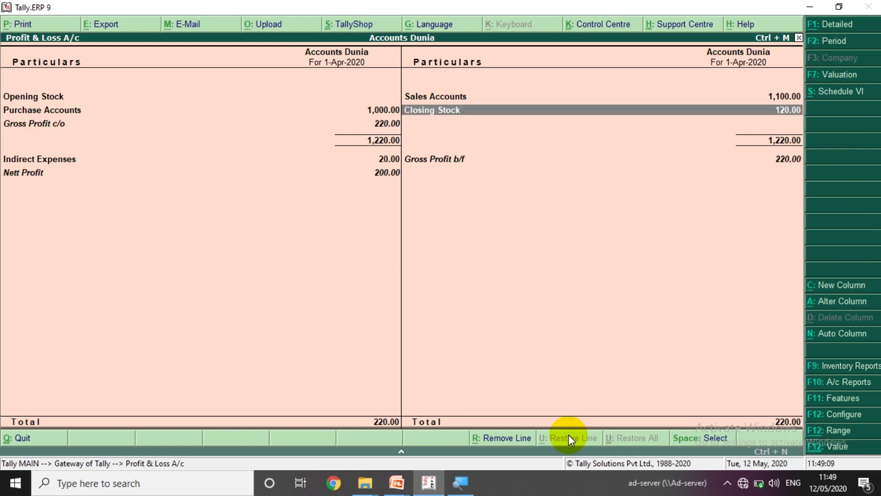
key("Left")
key("Down")
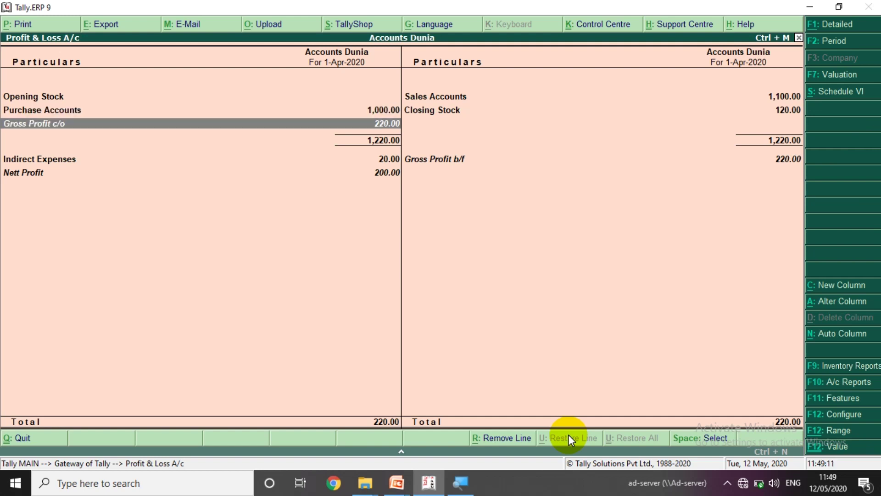
key("Right")
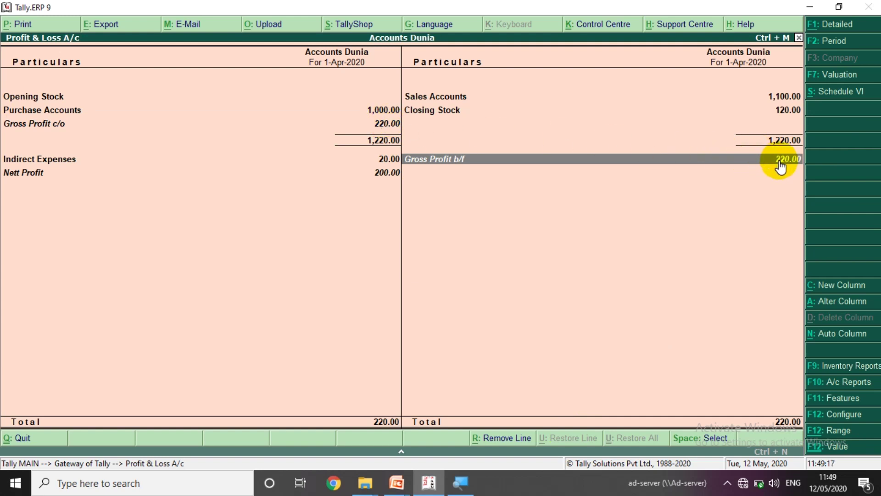
double_click(364, 163)
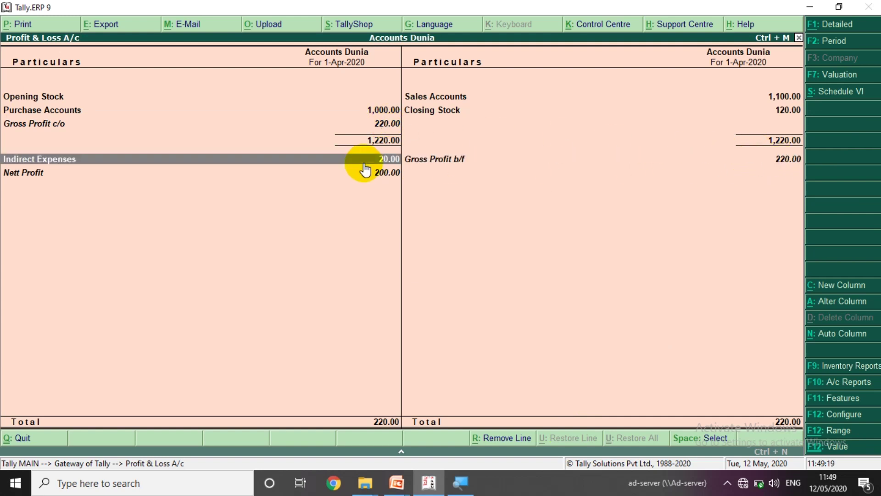
key("Escape")
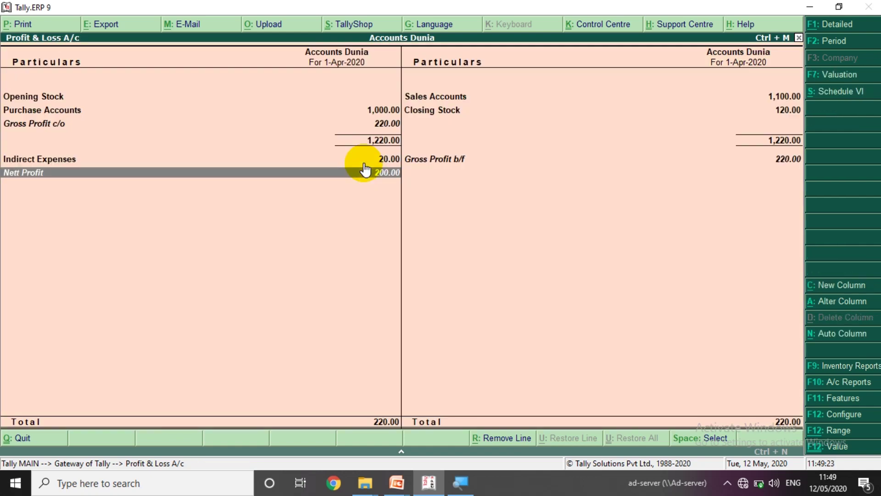
key("Escape")
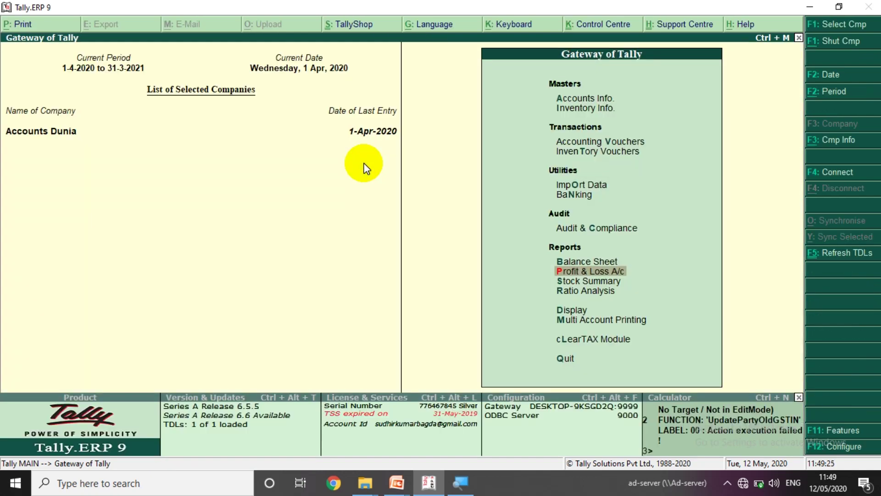
key("Up")
key("Return")
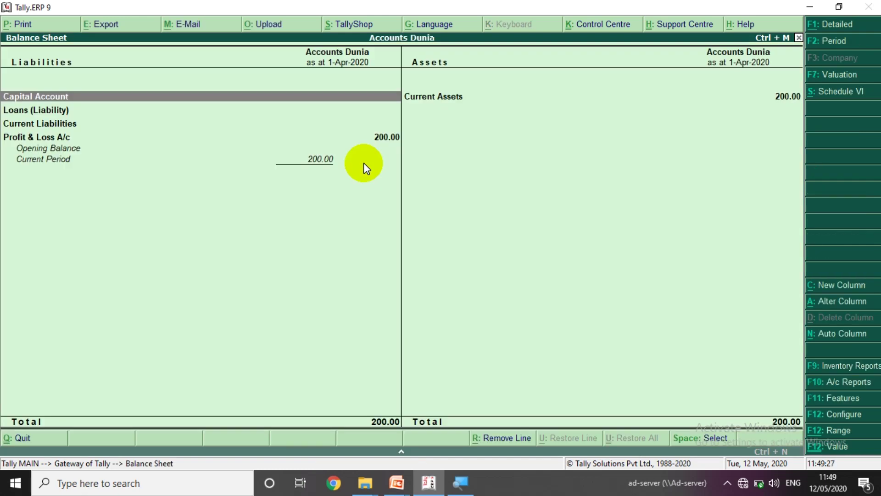
key("Right")
key("Return")
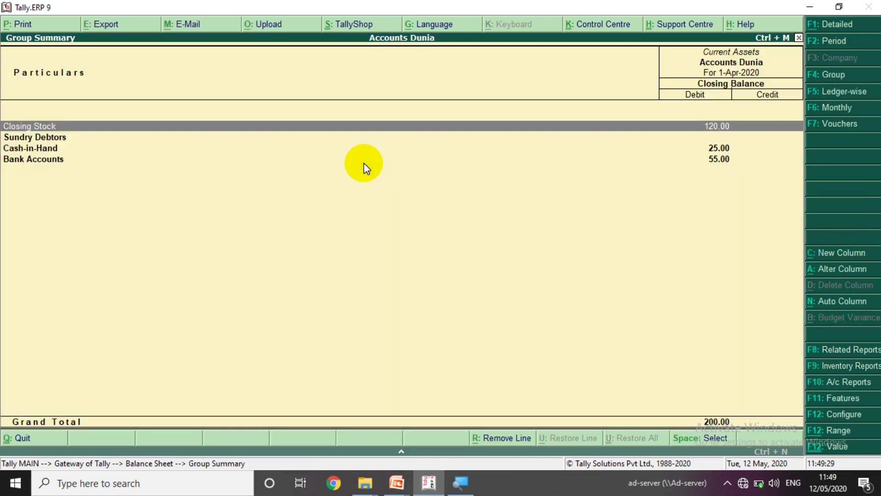
key("Down")
key("Down")
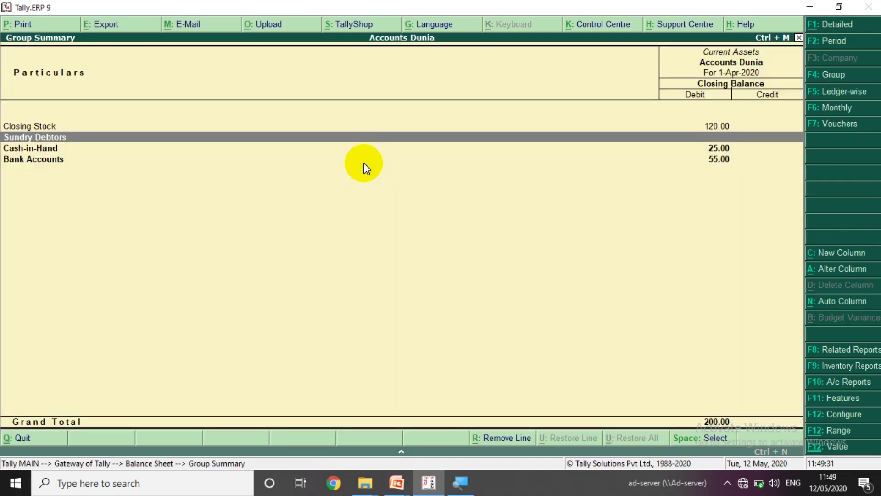
key("Return")
key("Escape")
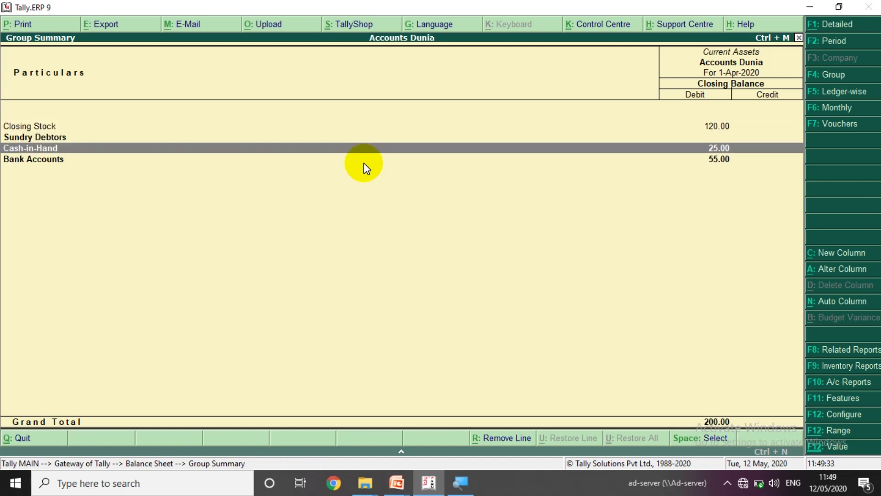
key("Down")
key("Return")
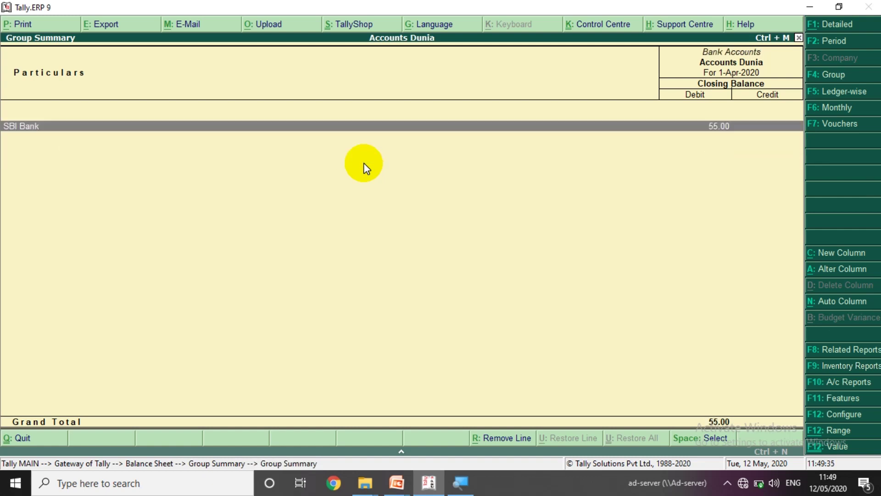
key("Escape")
key("Escape")
key("Left")
key("Down")
key("Down")
key("Down")
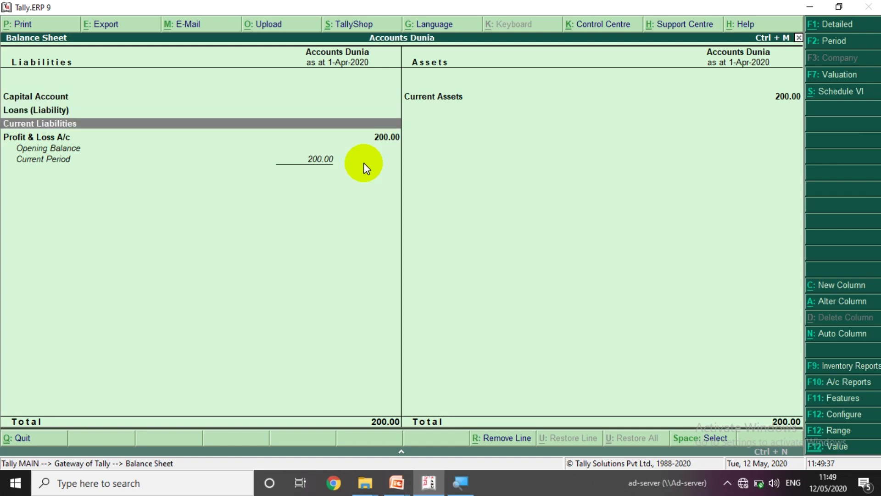
key("Return")
key("Escape")
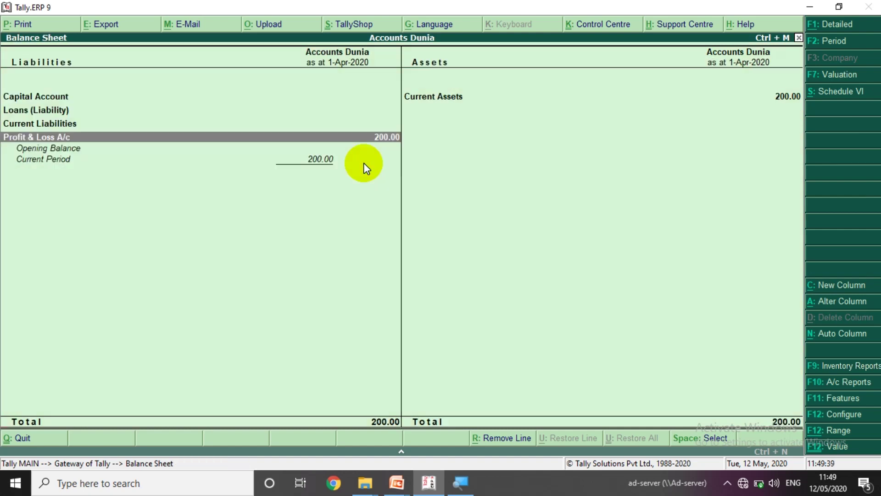
key("Escape")
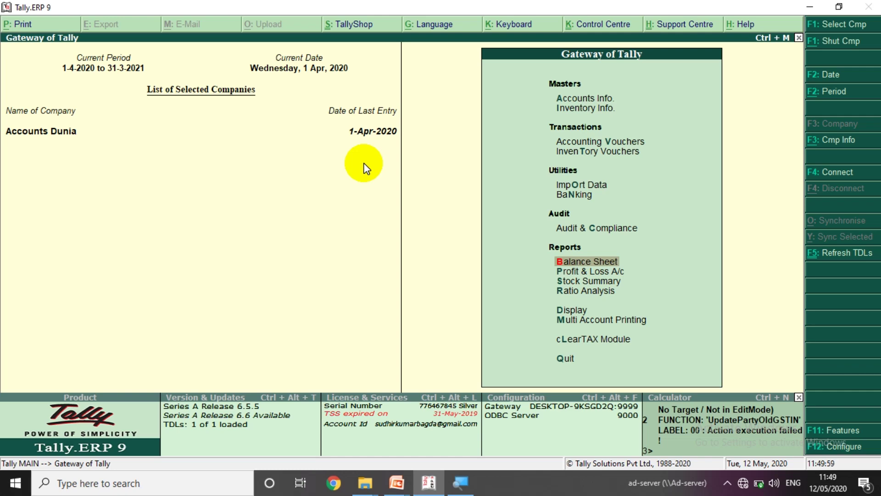
- On slide 5, reveal the THANK YOU title, the Like, Share & Subscribe points, and the Accounts Dunia logo
key("alt+Tab")
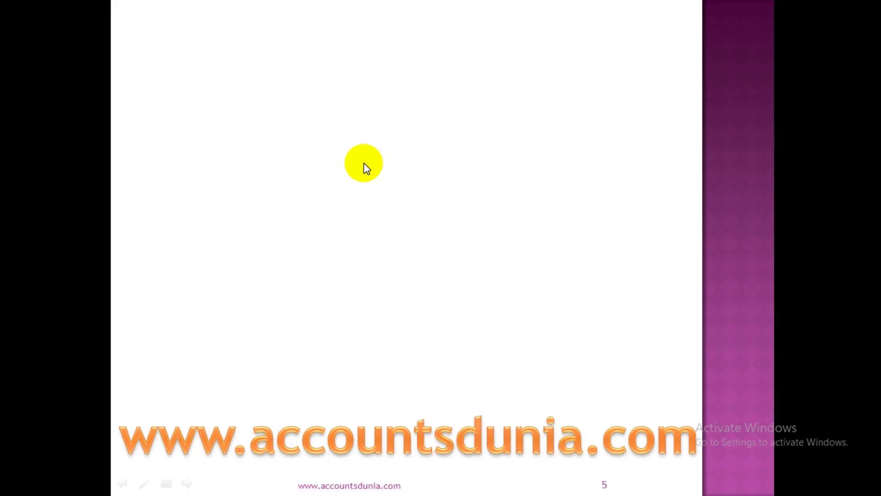
left_click(364, 163)
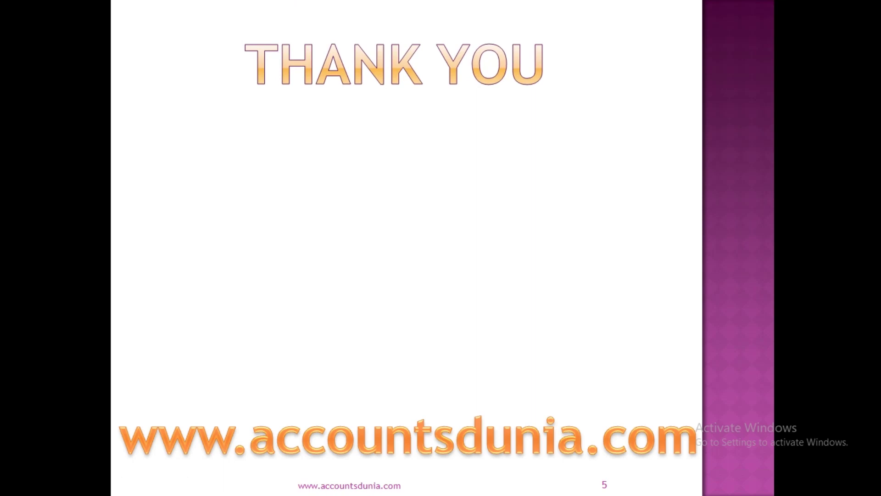
key("Right")
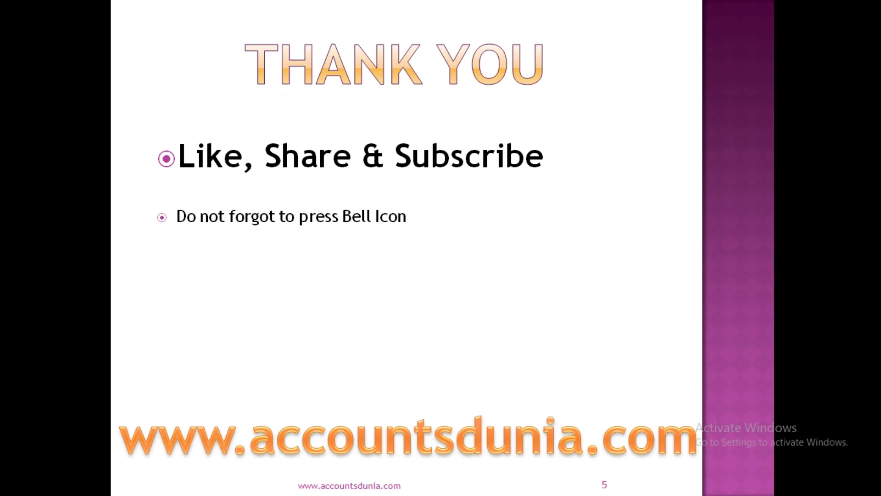
key("Right")
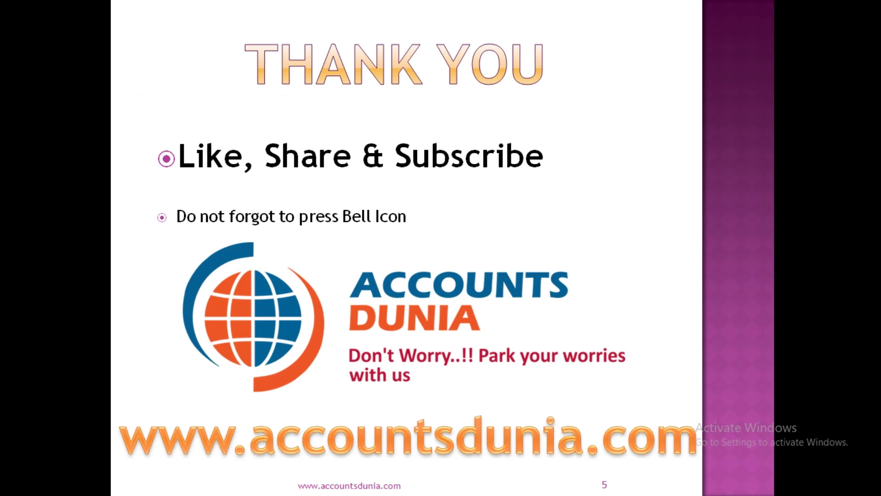